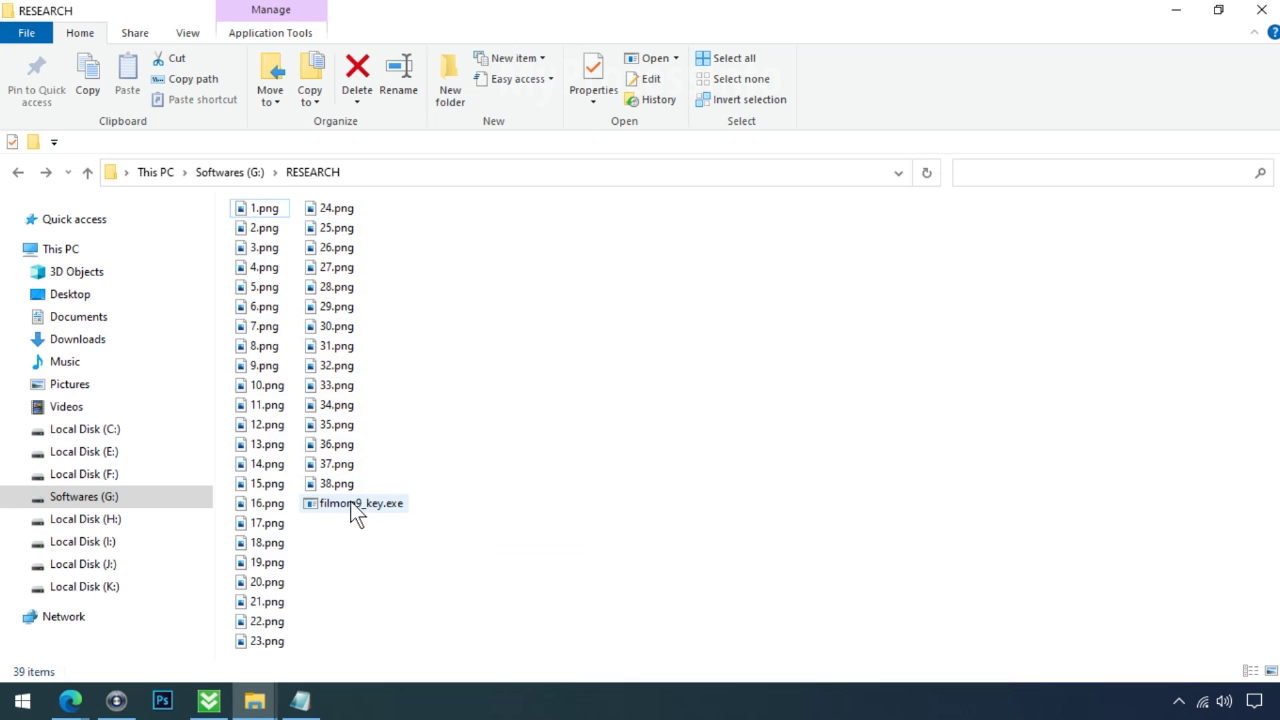
Run filmora9_key.exe from the RESEARCH folder
{"action": "left_click", "coordinate": [350, 503]}
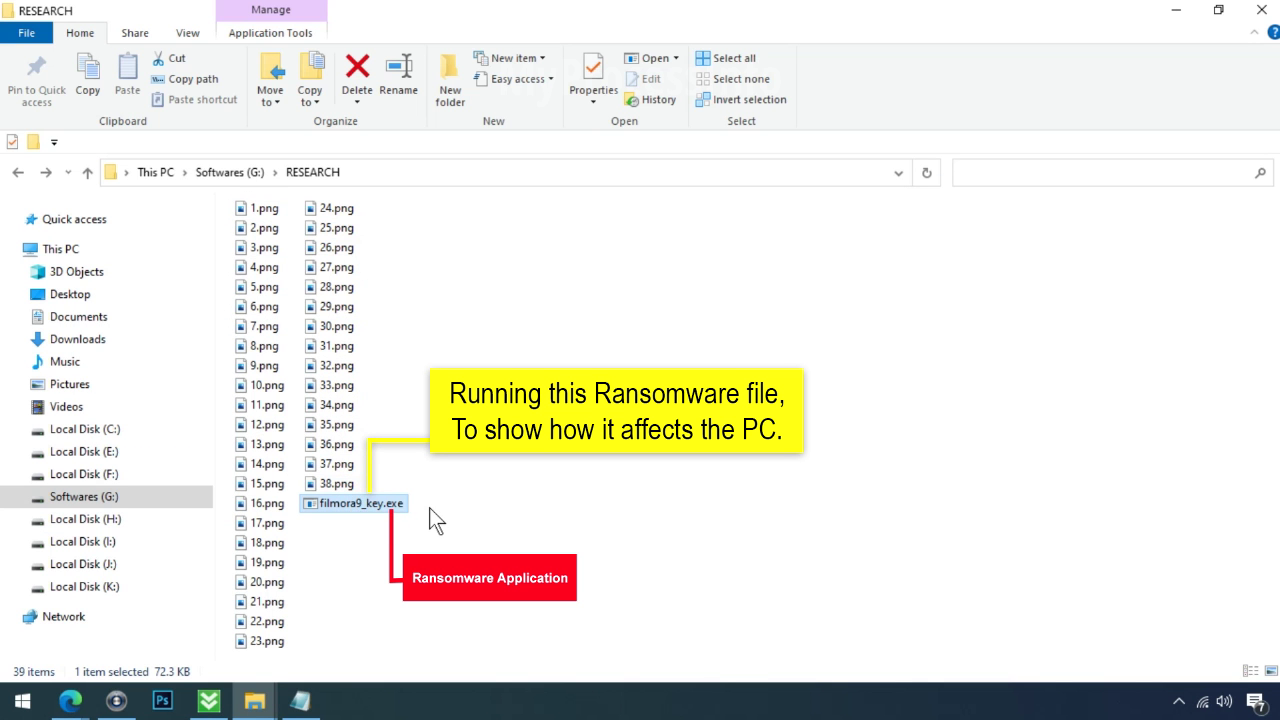
{"action": "key", "text": "Return"}
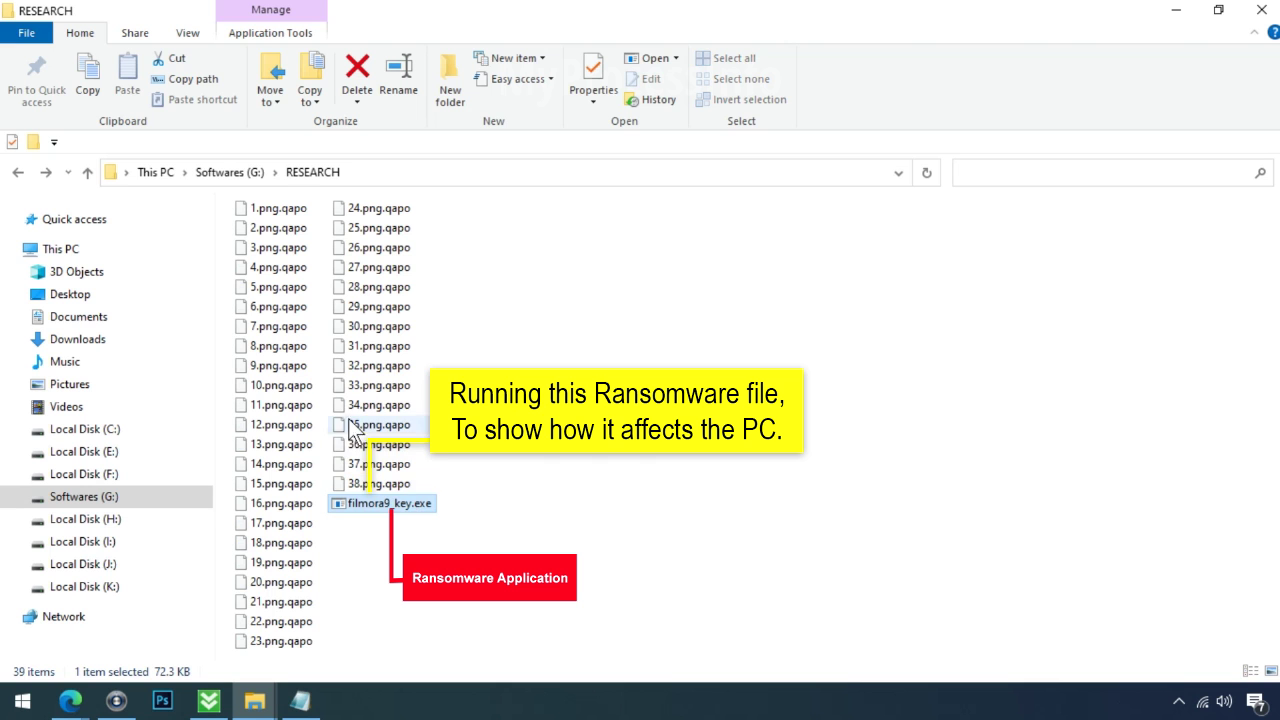
Rename 15.png.qapo in the RESEARCH folder to 15.png and accept the extension change
{"action": "left_click", "coordinate": [288, 484]}
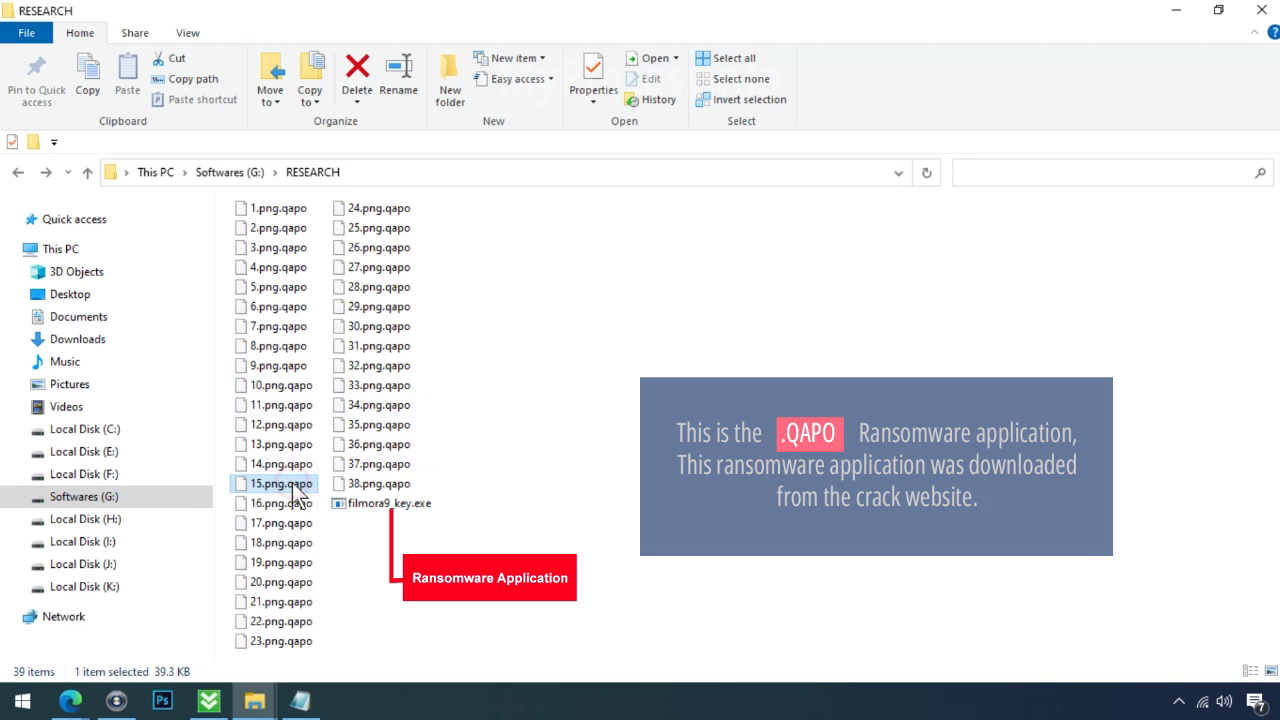
{"action": "left_click", "coordinate": [288, 484]}
{"action": "left_click_drag", "start_coordinate": [285, 485], "coordinate": [322, 486]}
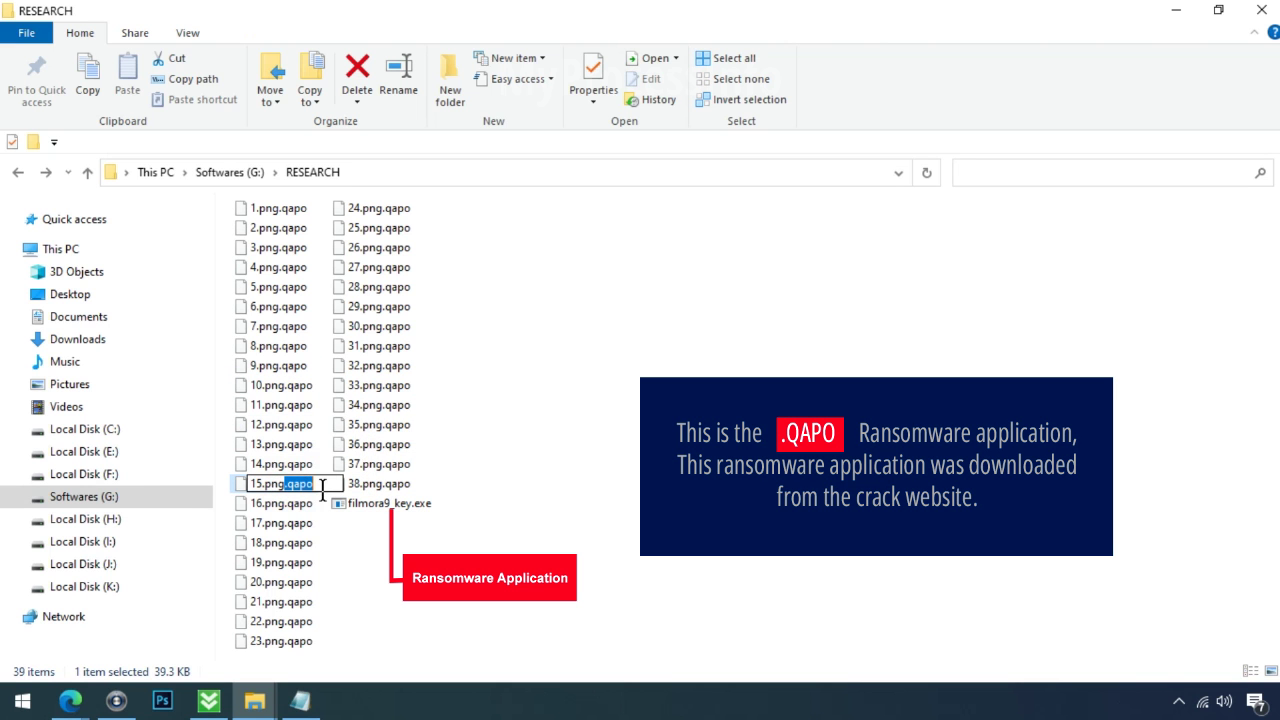
{"action": "key", "text": "BackSpace"}
{"action": "key", "text": "Return"}
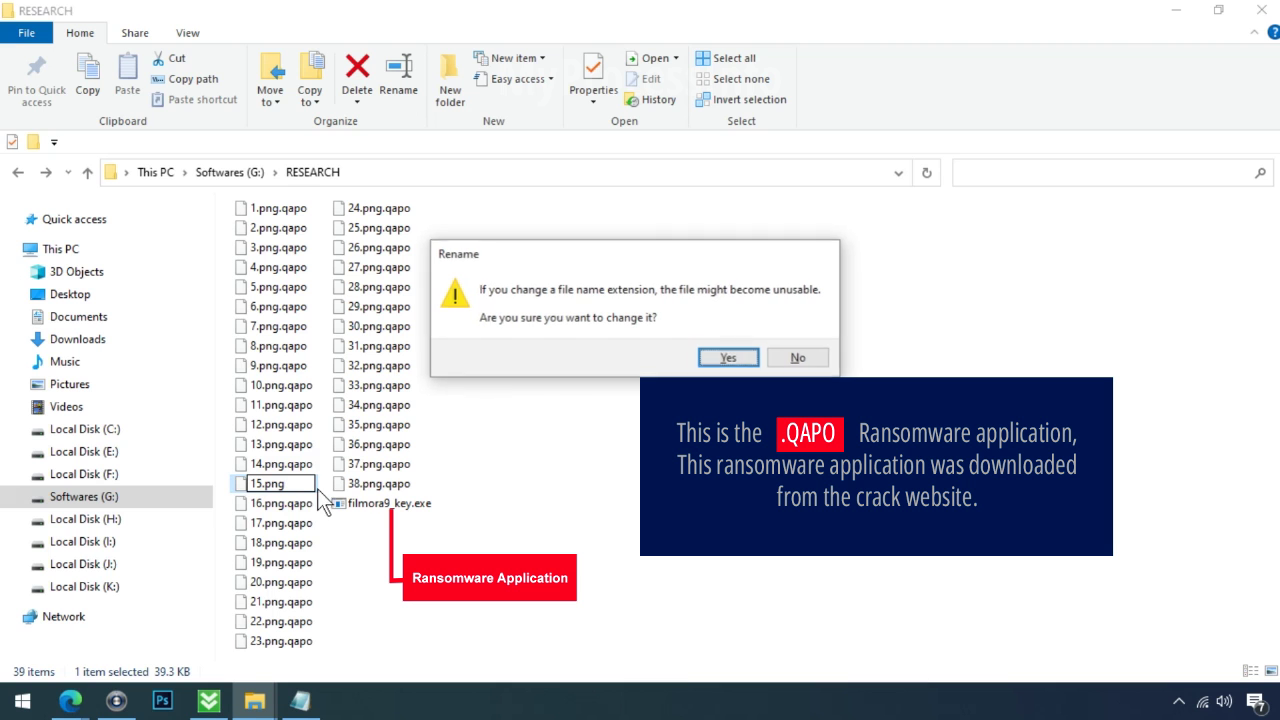
{"action": "left_click", "coordinate": [727, 359]}
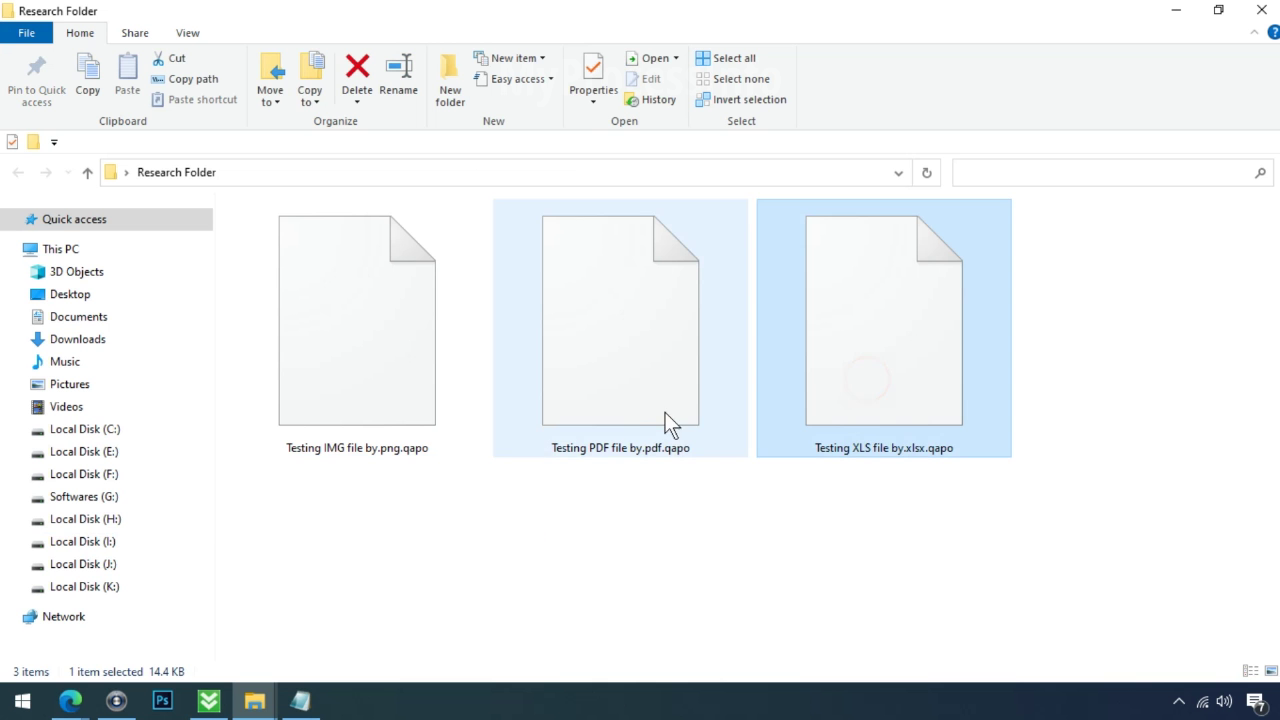
Rename the encrypted image in Research Folder to "Testing IMG file by.png" and check whether it displays in the image viewer
{"action": "left_click", "coordinate": [652, 412]}
{"action": "left_click", "coordinate": [380, 407]}
{"action": "left_click", "coordinate": [407, 448]}
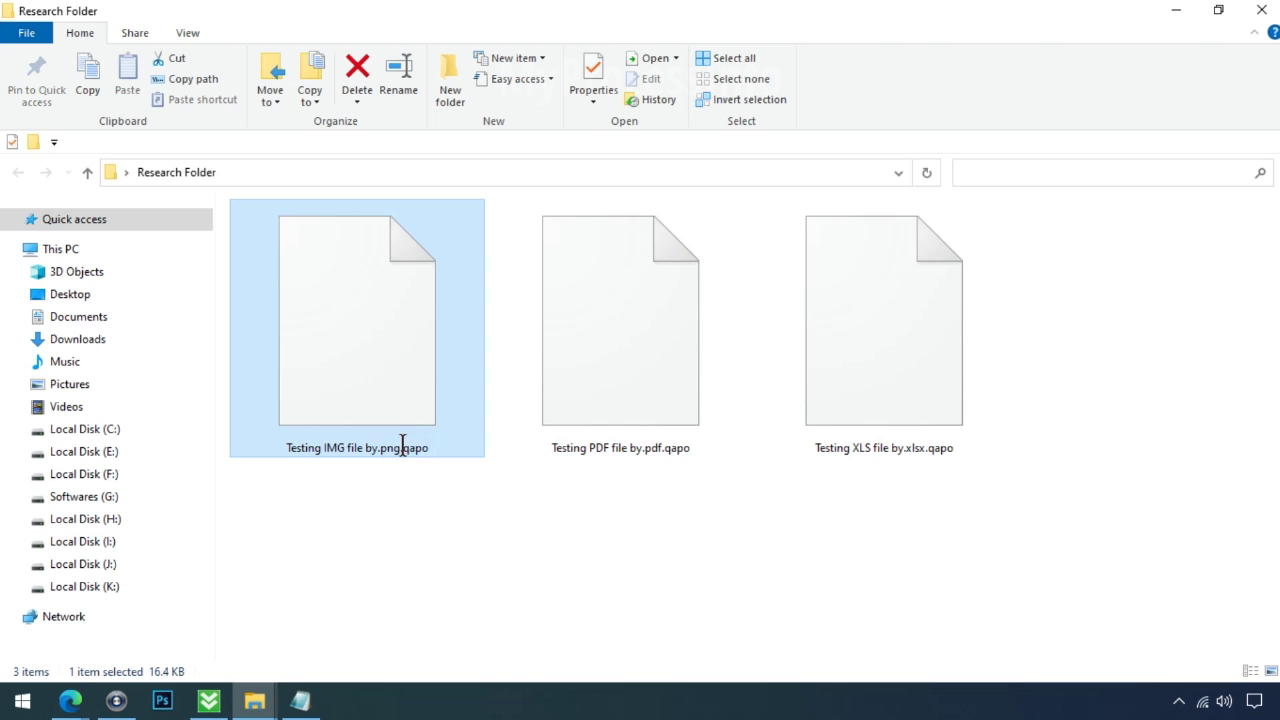
{"action": "left_click_drag", "start_coordinate": [403, 448], "coordinate": [457, 437]}
{"action": "key", "text": "BackSpace"}
{"action": "key", "text": "Return"}
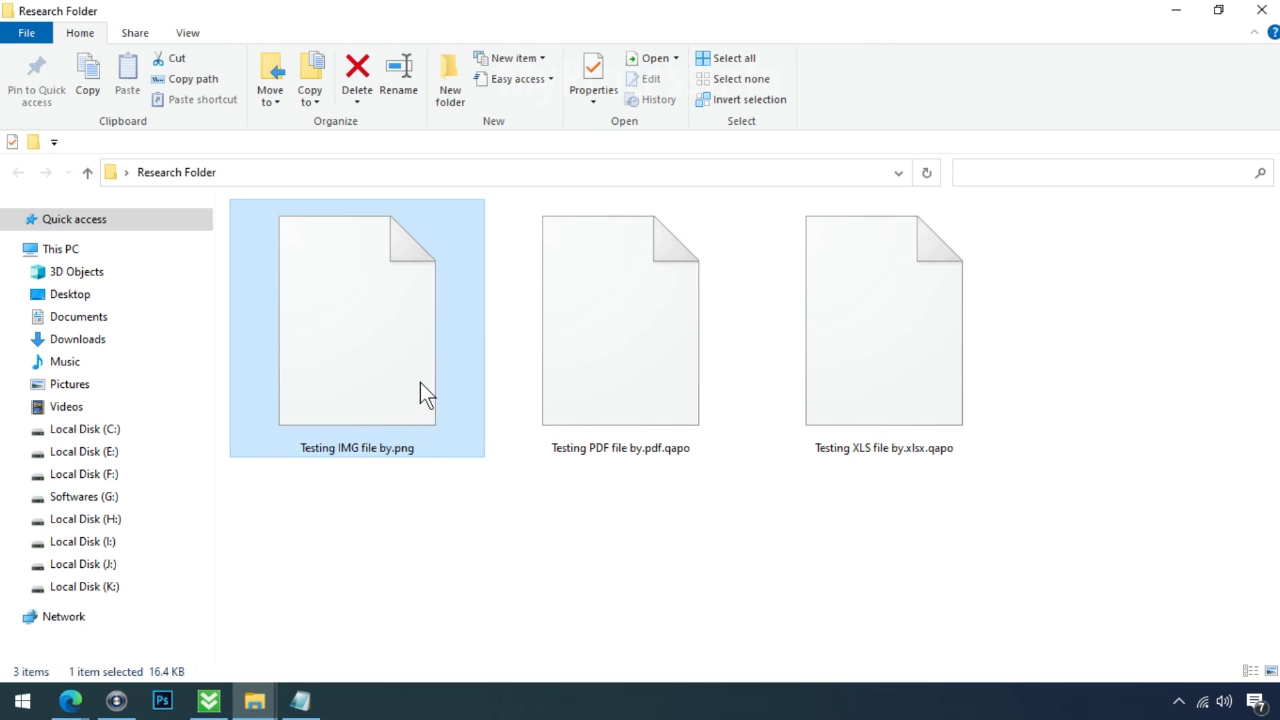
{"action": "left_click", "coordinate": [416, 388]}
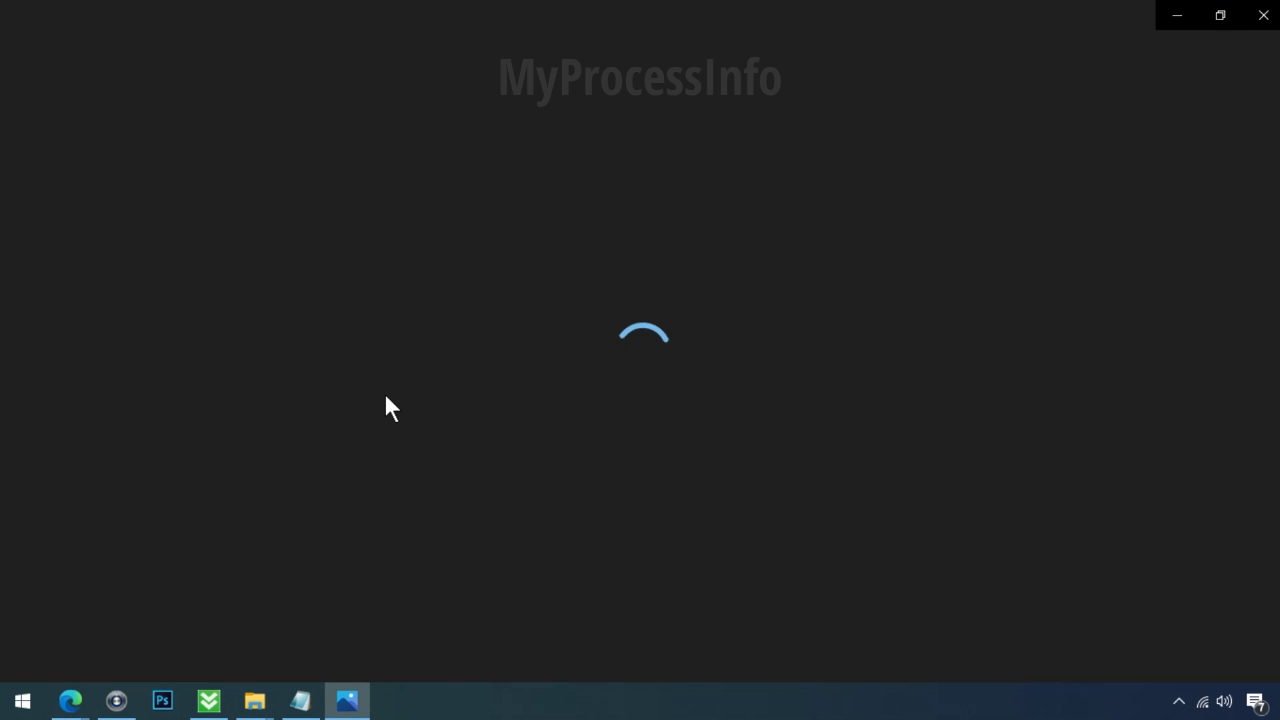
{"action": "left_click", "coordinate": [1262, 17]}
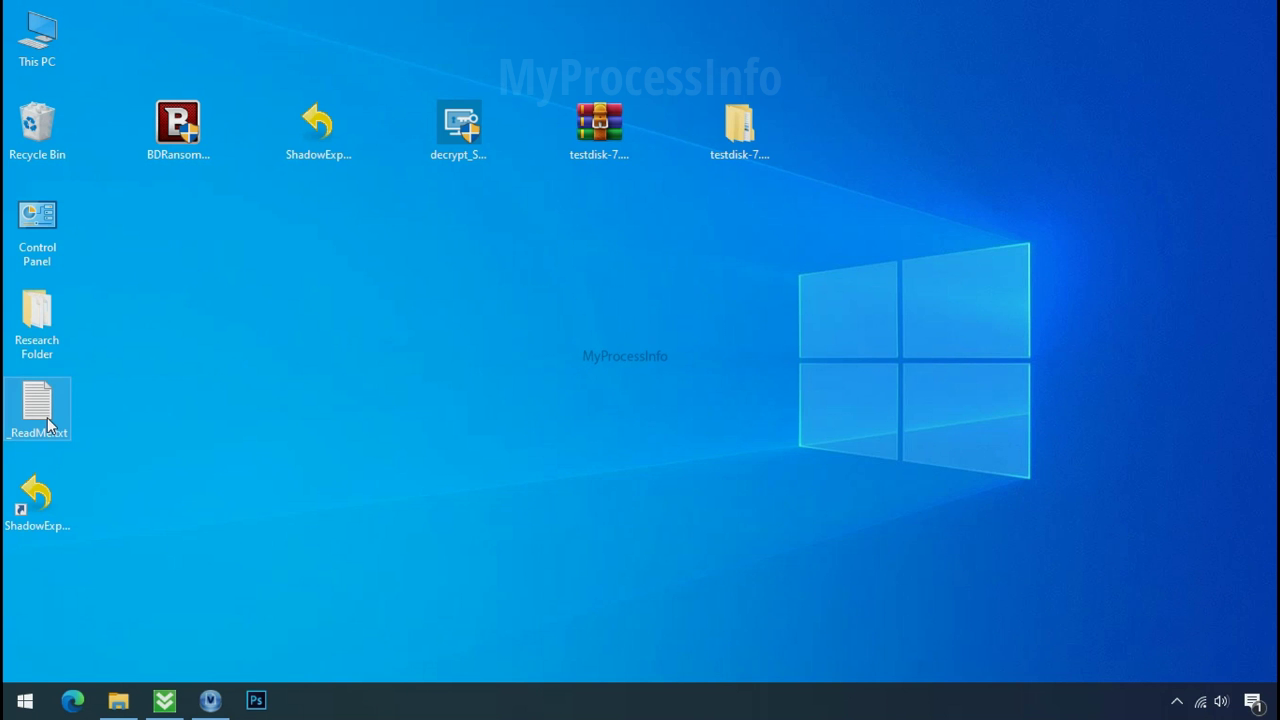
Read the _ReadMe.txt ransom note on the desktop, highlighting its contact e-mail addresses and personal ID, and close it
{"action": "scroll", "coordinate": [389, 346], "scroll_direction": "down", "scroll_amount": 10}
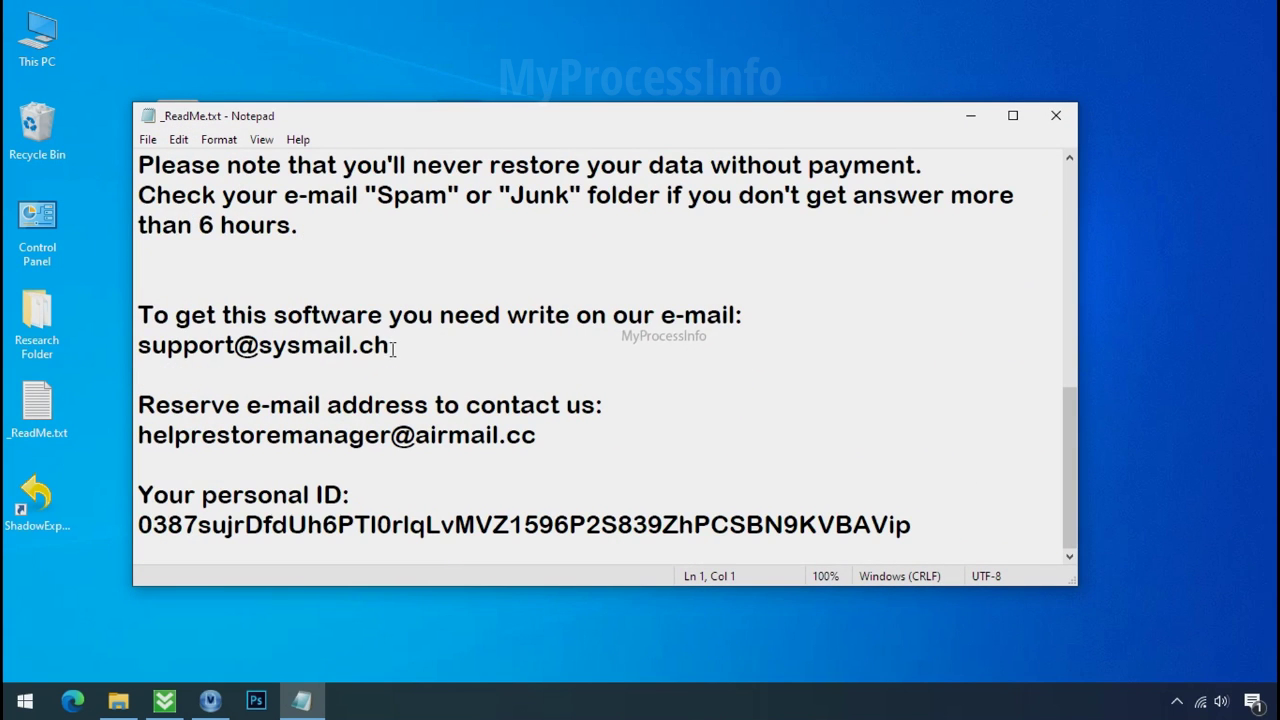
{"action": "double_click", "coordinate": [340, 348]}
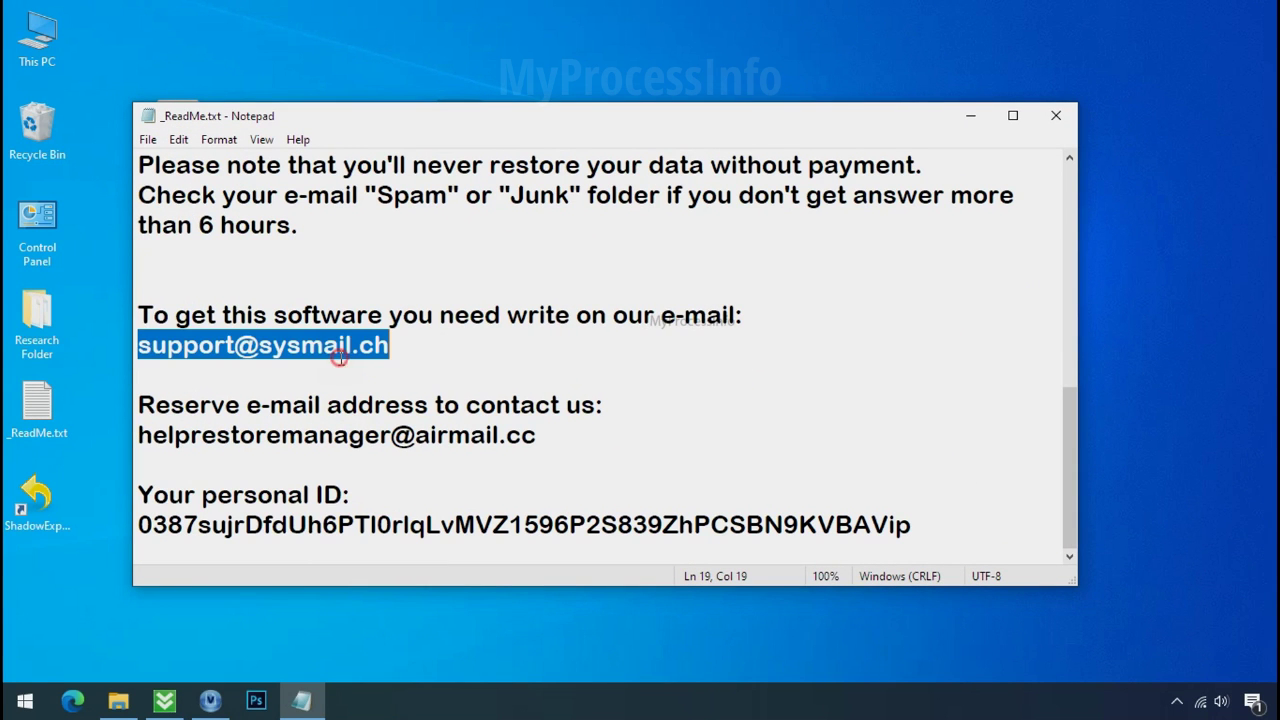
{"action": "double_click", "coordinate": [318, 434]}
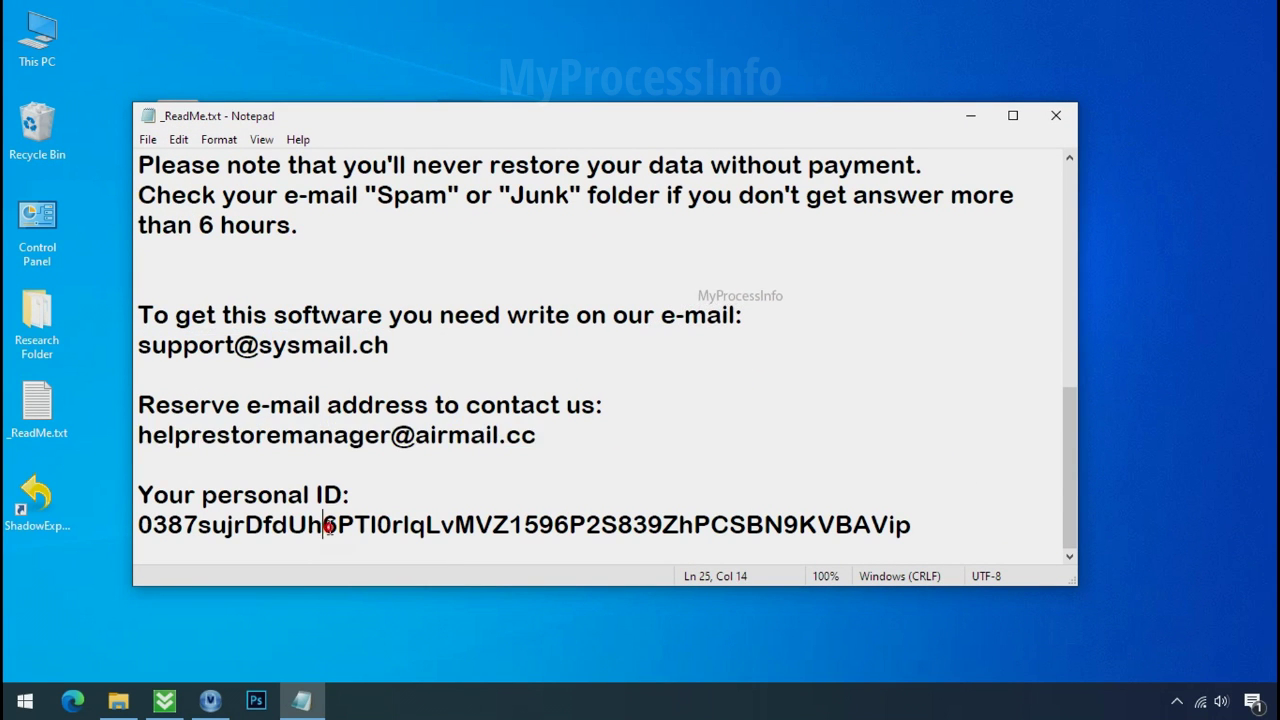
{"action": "double_click", "coordinate": [330, 524]}
{"action": "scroll", "coordinate": [377, 484], "scroll_direction": "up", "scroll_amount": 10}
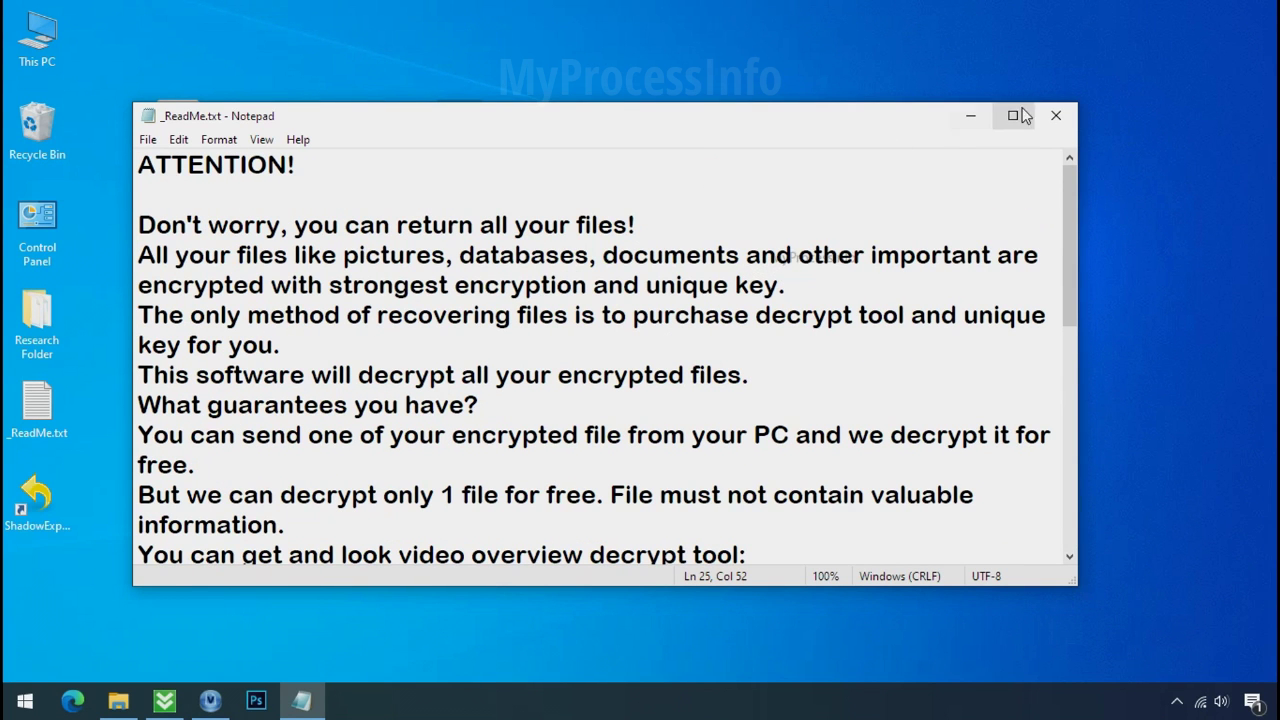
{"action": "left_click", "coordinate": [1057, 122]}
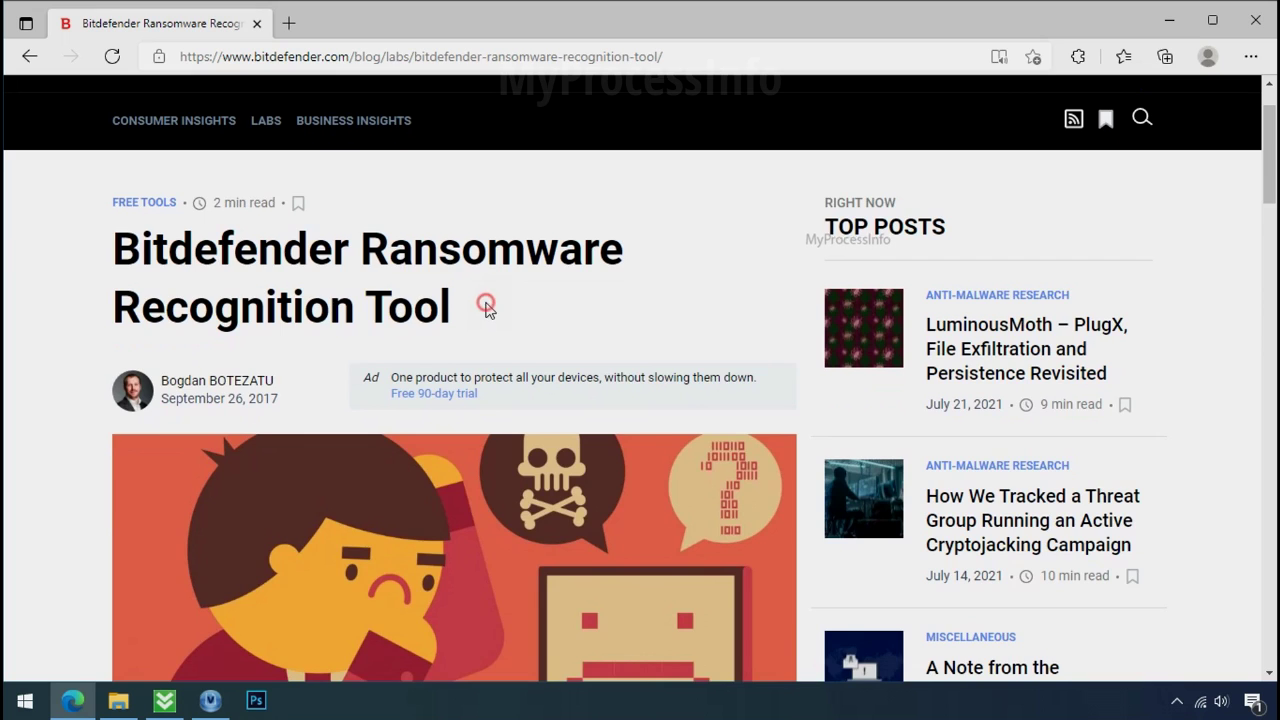
Download BDRansomRecognitionTool.exe from the Bitdefender Ransomware Recognition Tool article and close the browser
{"action": "scroll", "coordinate": [487, 316], "scroll_direction": "down", "scroll_amount": 5}
{"action": "scroll", "coordinate": [487, 316], "scroll_direction": "down", "scroll_amount": 3}
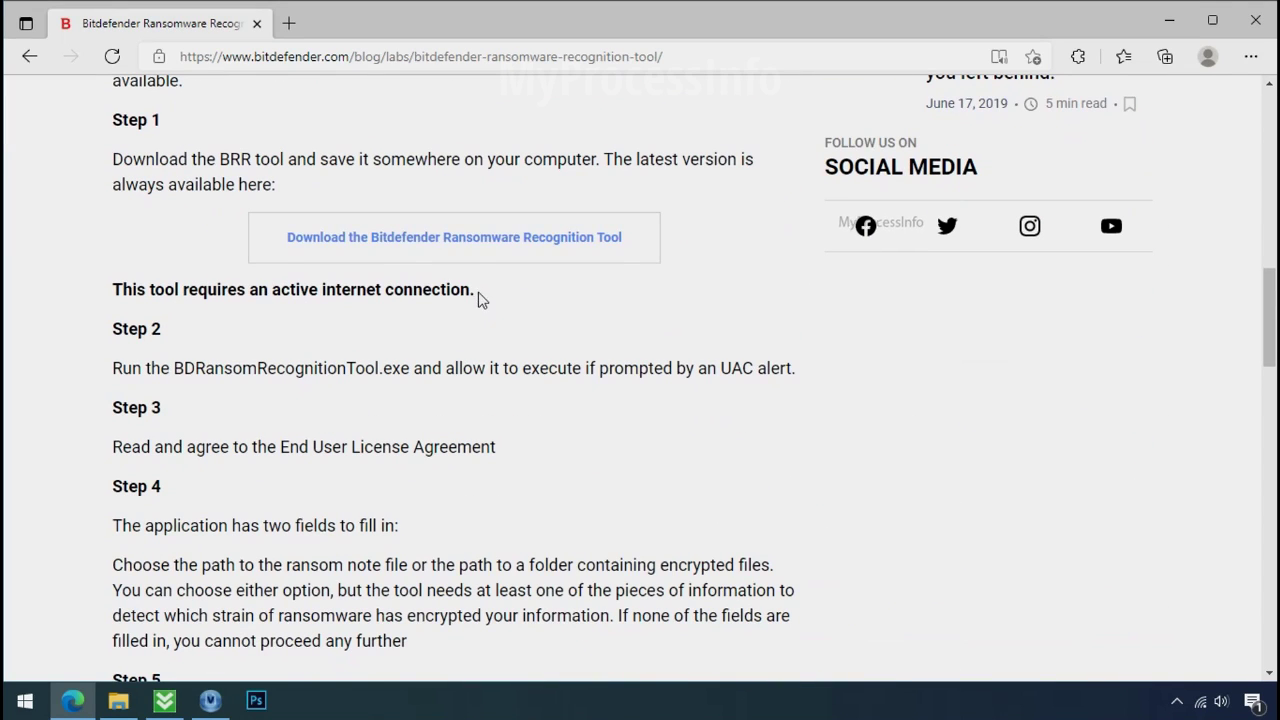
{"action": "left_click", "coordinate": [469, 249]}
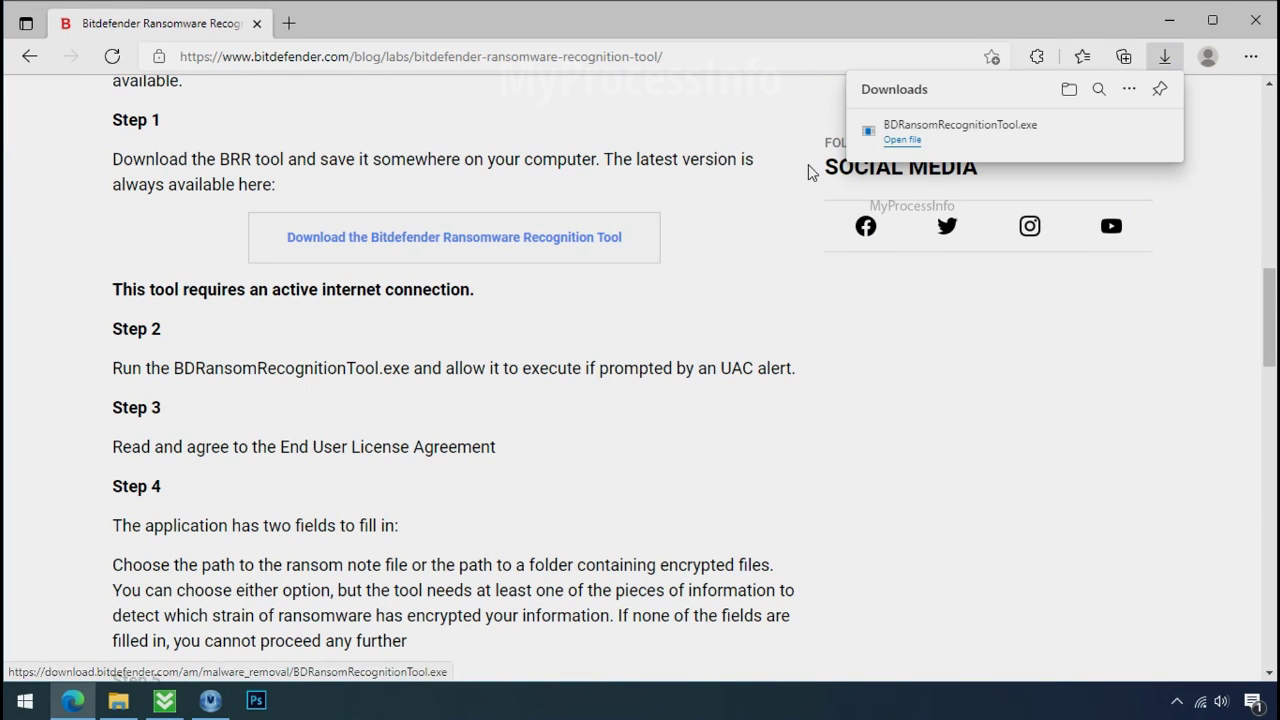
{"action": "left_click", "coordinate": [1255, 20]}
Run BDRansomRecognitionTool.exe, accept its license agreement, and scan the desktop's _ReadMe.txt ransom note to identify the ransomware family
{"action": "double_click", "coordinate": [181, 132]}
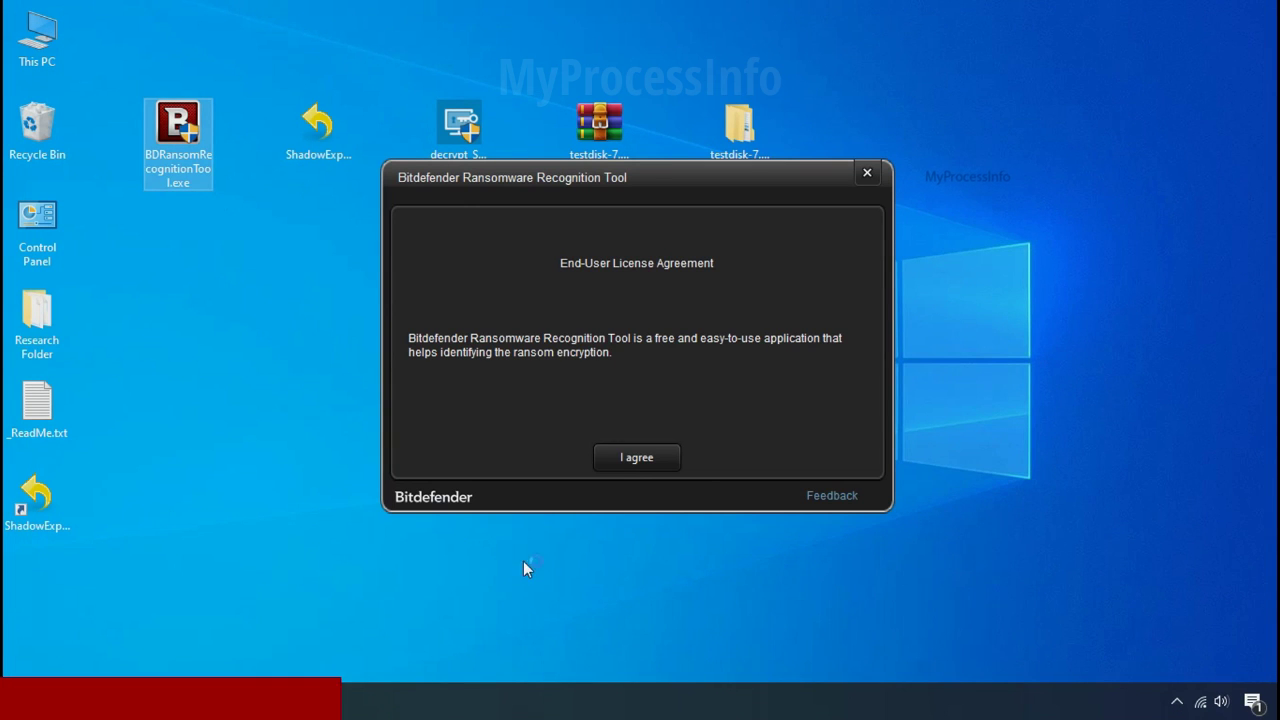
{"action": "left_click", "coordinate": [637, 459]}
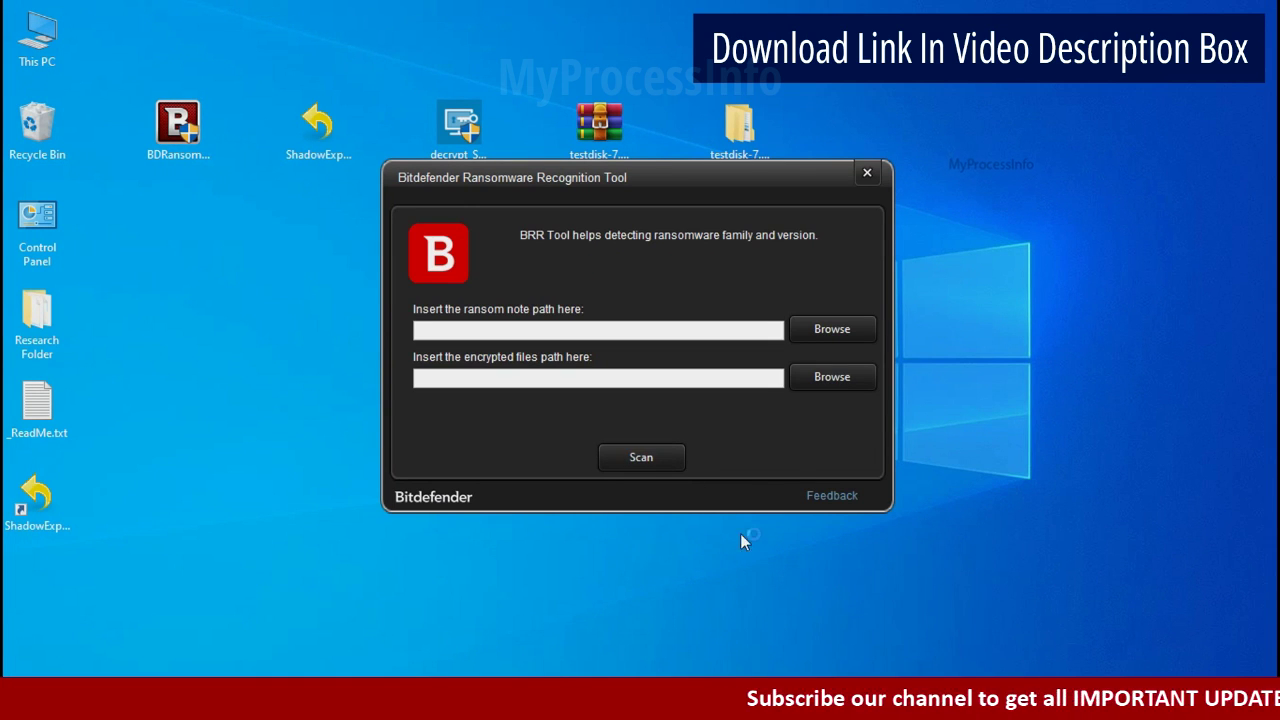
{"action": "left_click", "coordinate": [832, 334]}
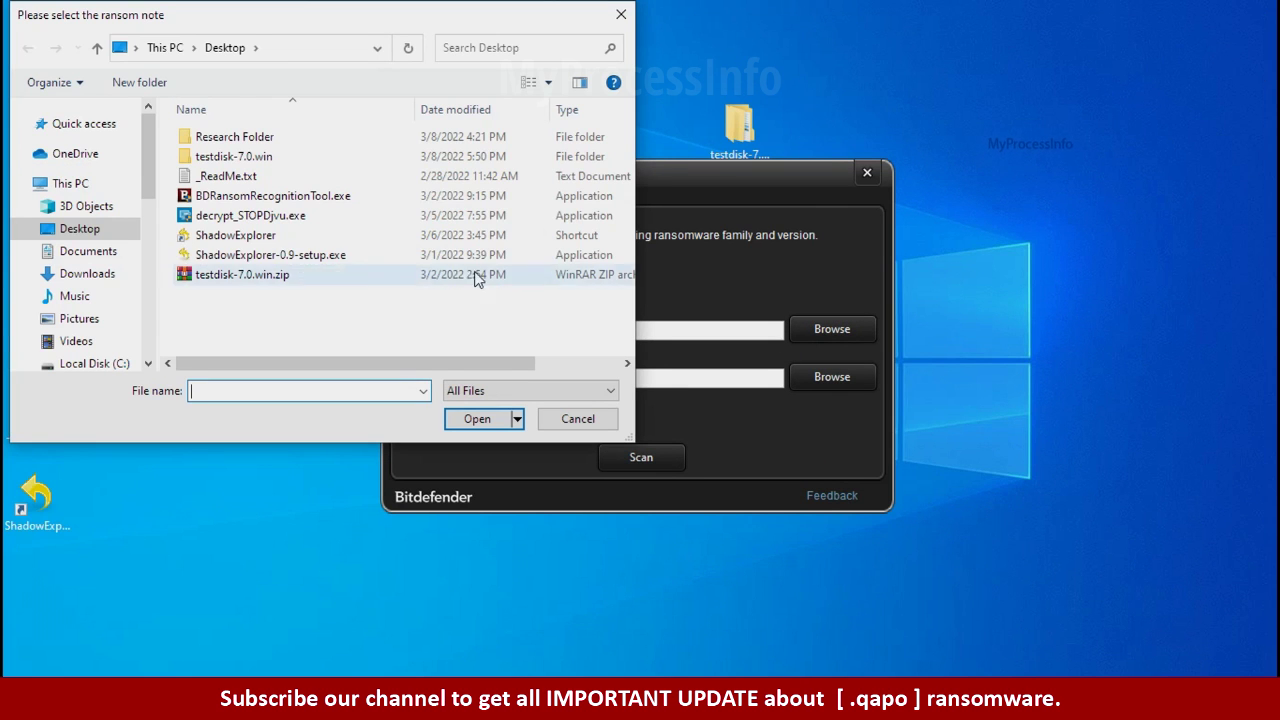
{"action": "double_click", "coordinate": [237, 176]}
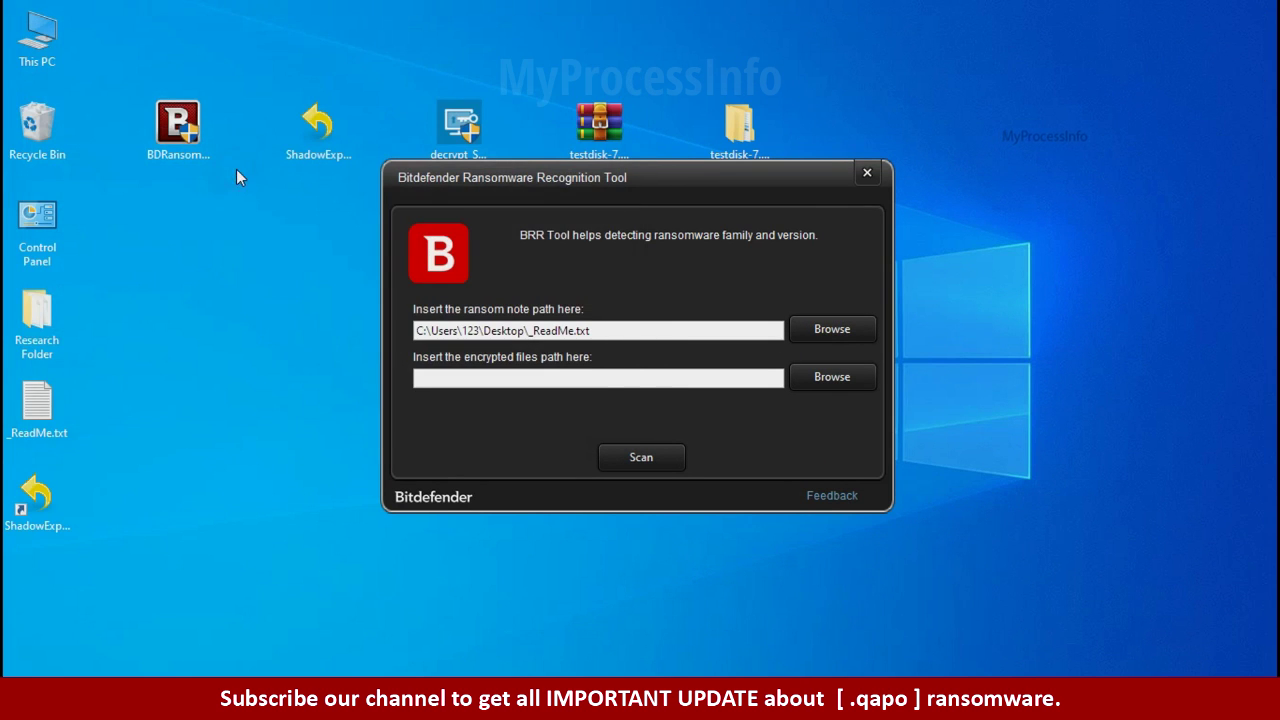
{"action": "left_click", "coordinate": [642, 467]}
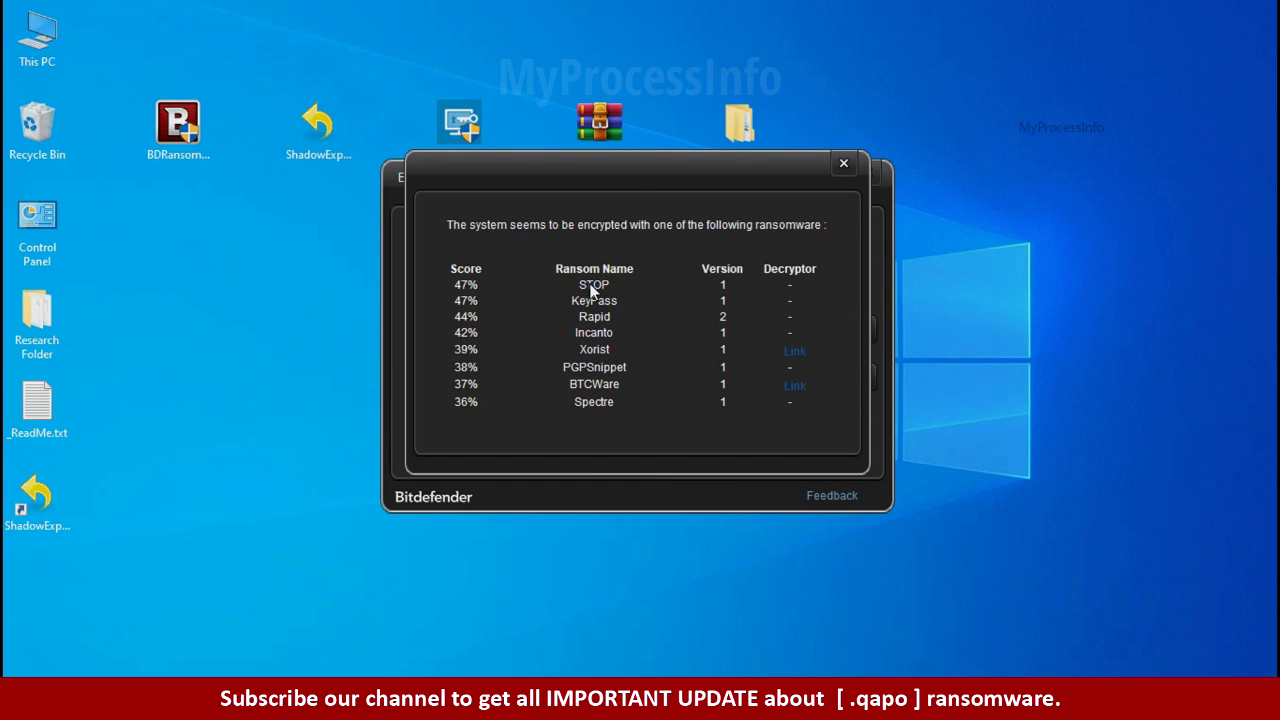
{"action": "left_click", "coordinate": [843, 163]}
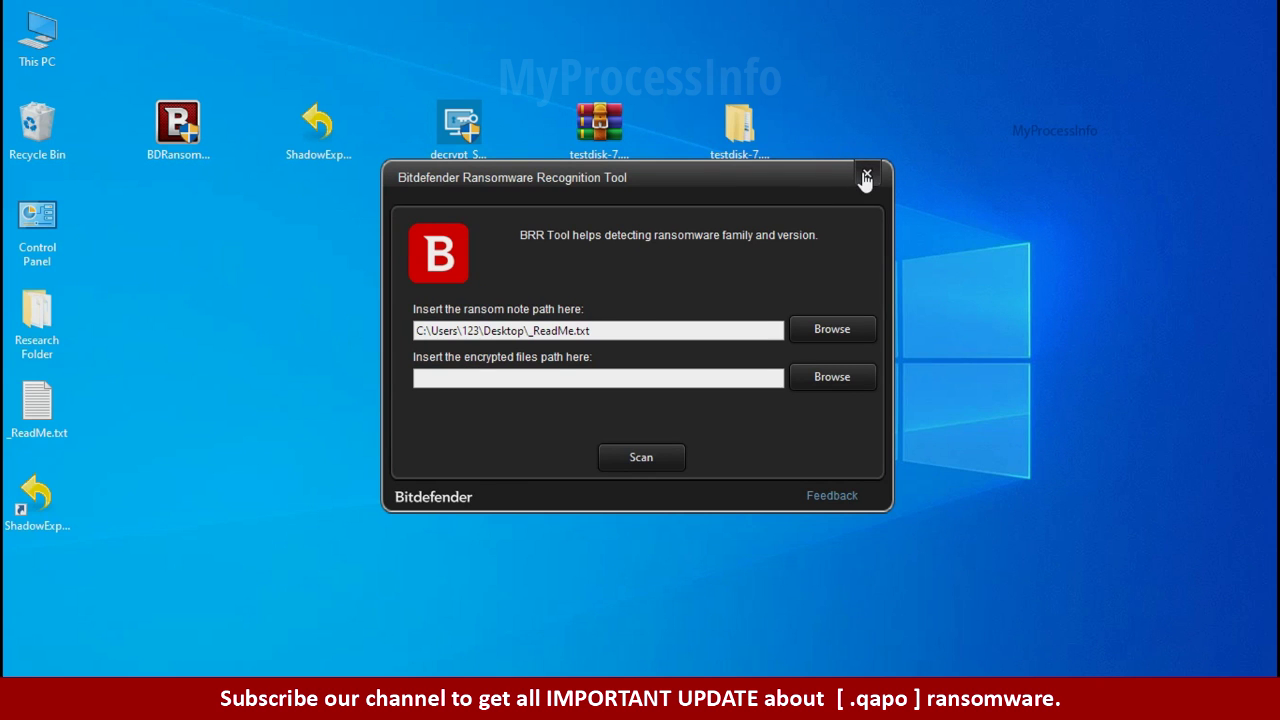
{"action": "left_click", "coordinate": [866, 177]}
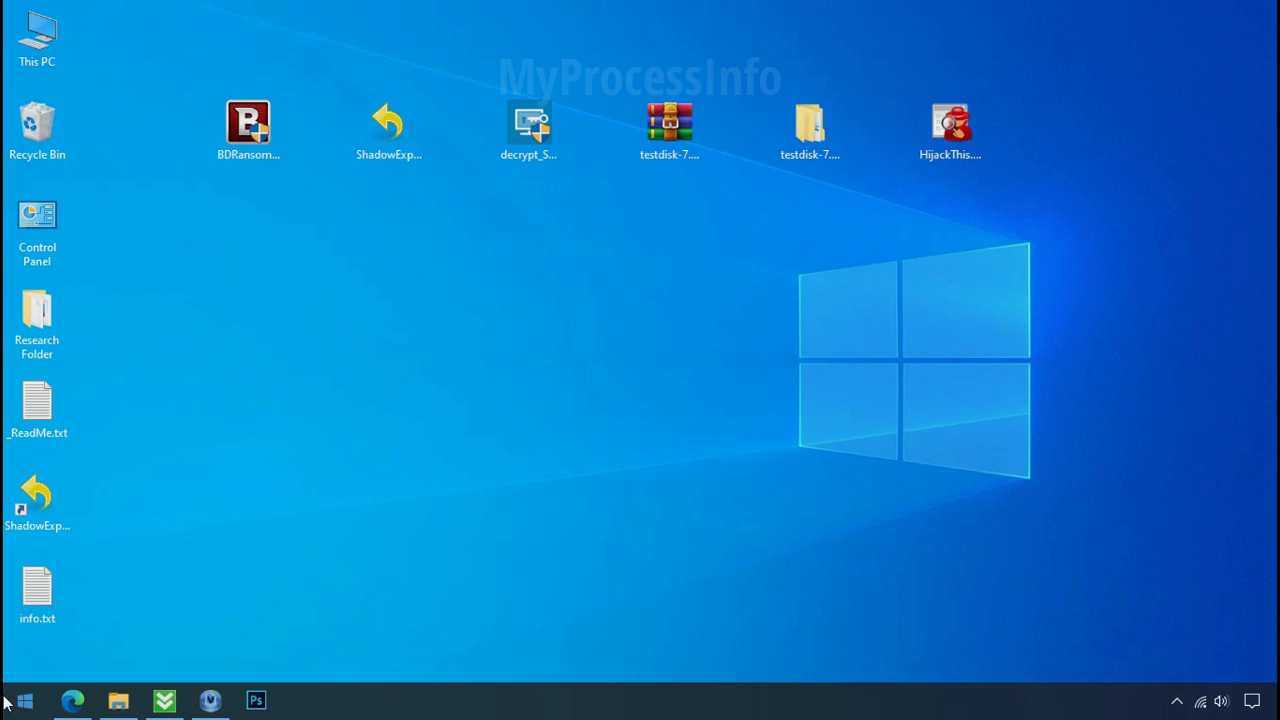
Open the %LOCALAPPDATA% folder and its subfolder 81a1k05d-1a41-6523-5ad4xe45ff5ew0
{"action": "left_click", "coordinate": [22, 700]}
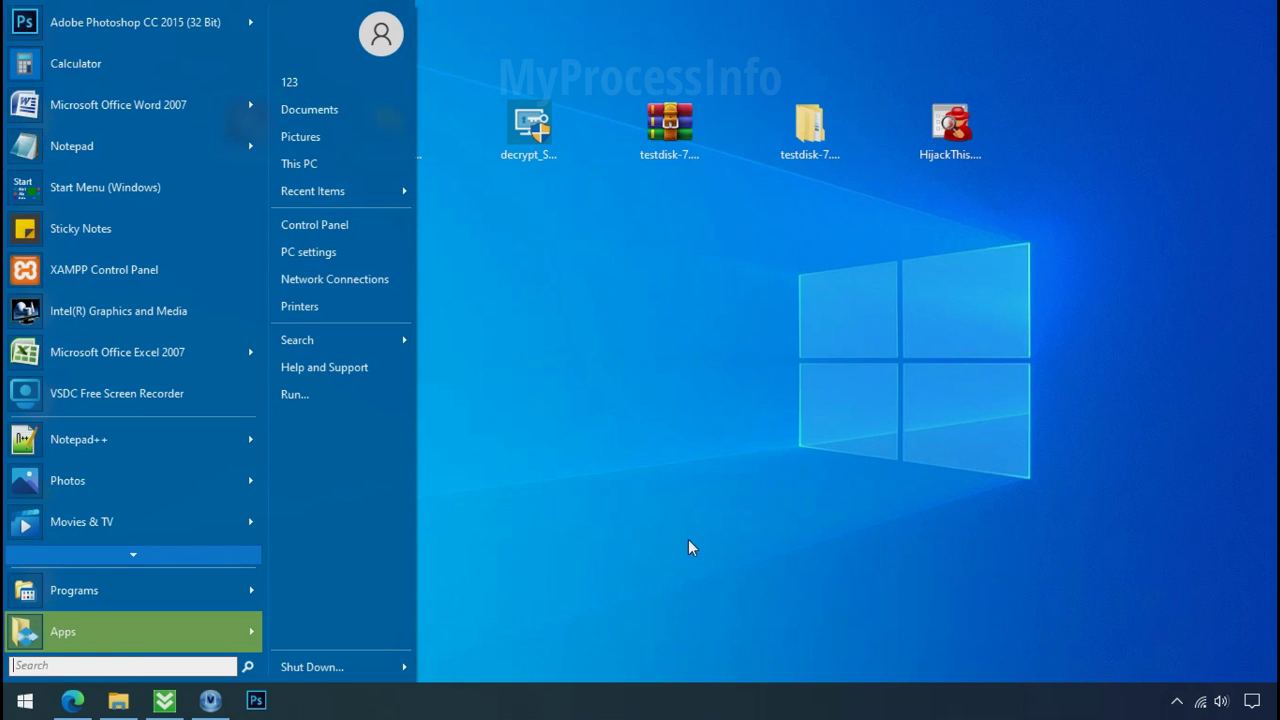
{"action": "type", "text": "%LOCAL"}
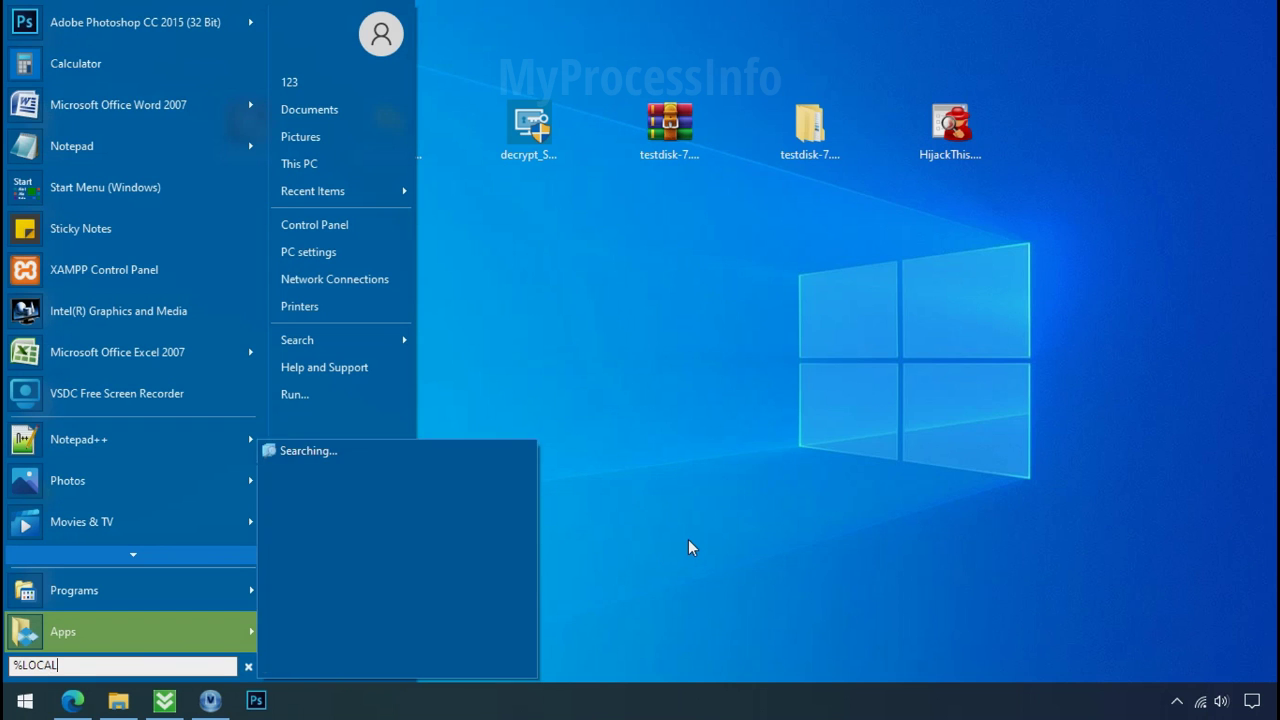
{"action": "type", "text": "APPDATA%"}
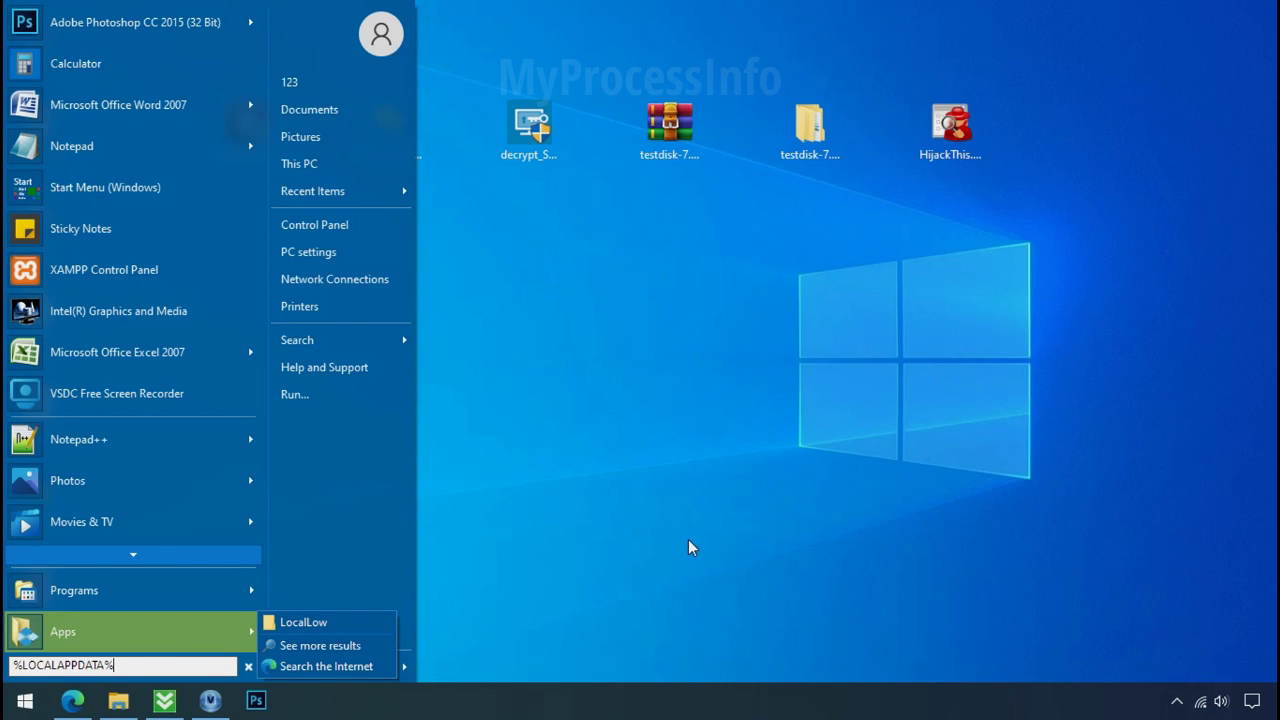
{"action": "key", "text": "Return"}
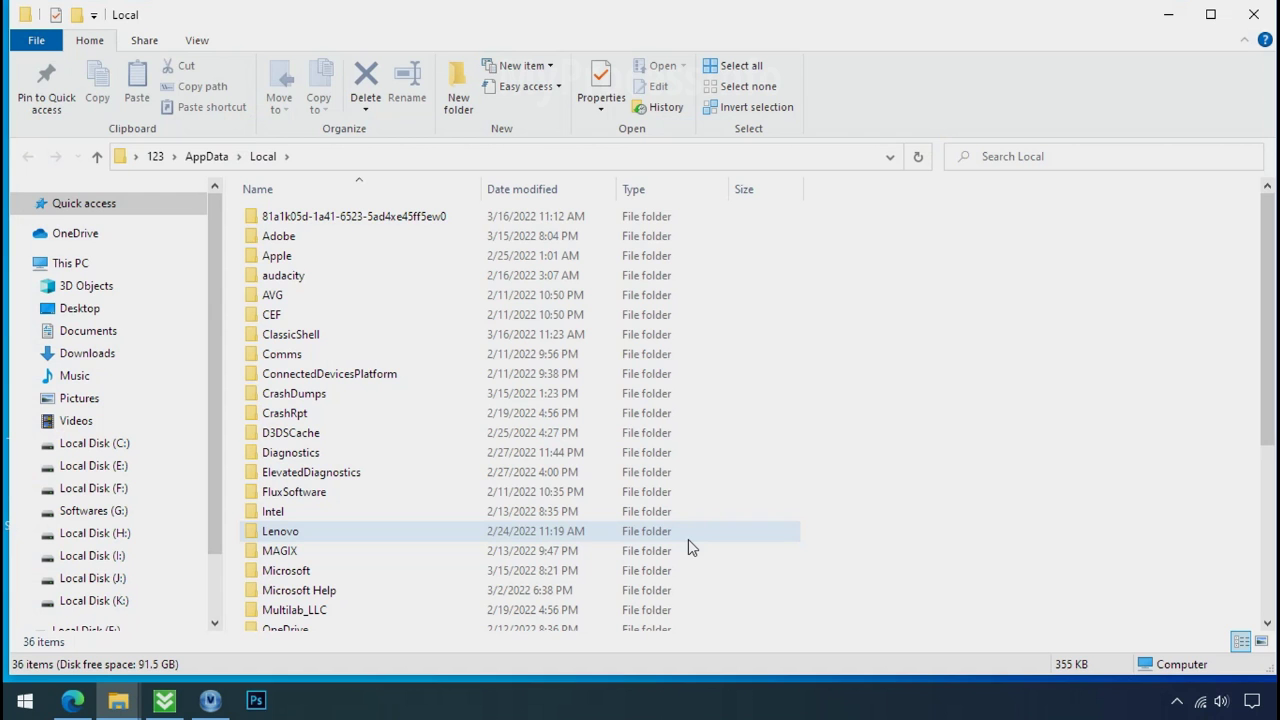
{"action": "left_click", "coordinate": [772, 224]}
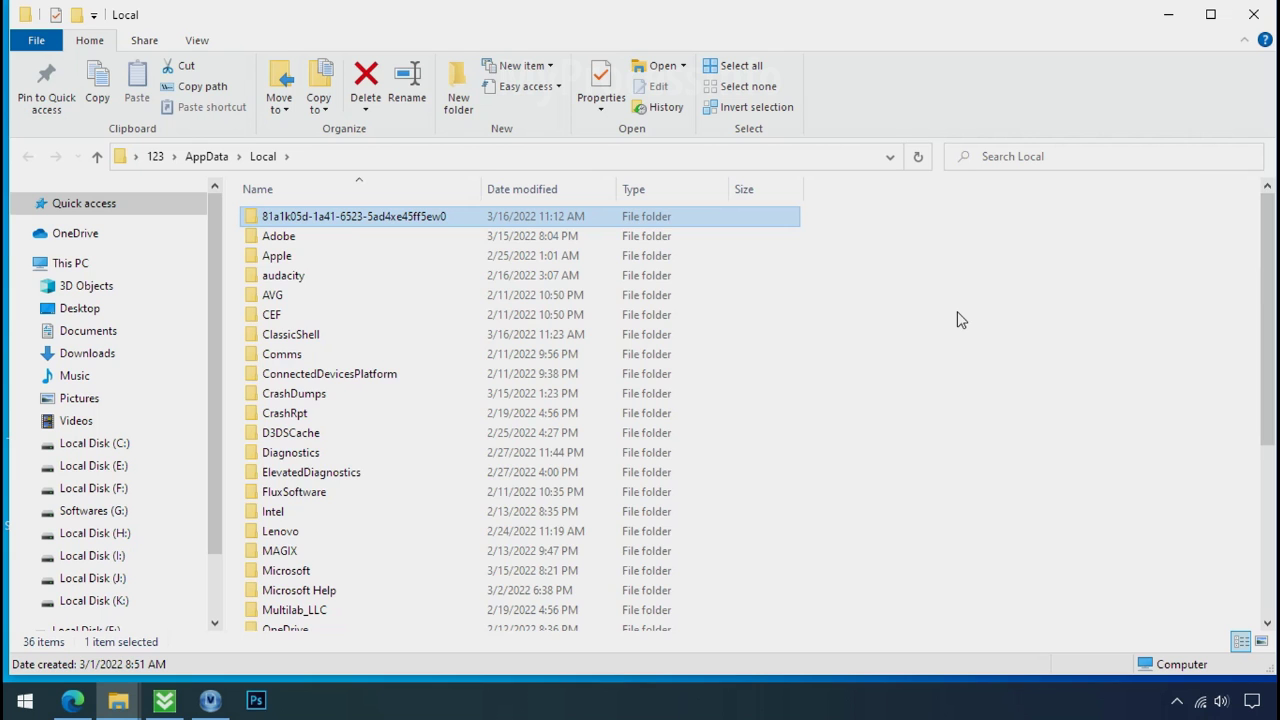
{"action": "double_click", "coordinate": [346, 220]}
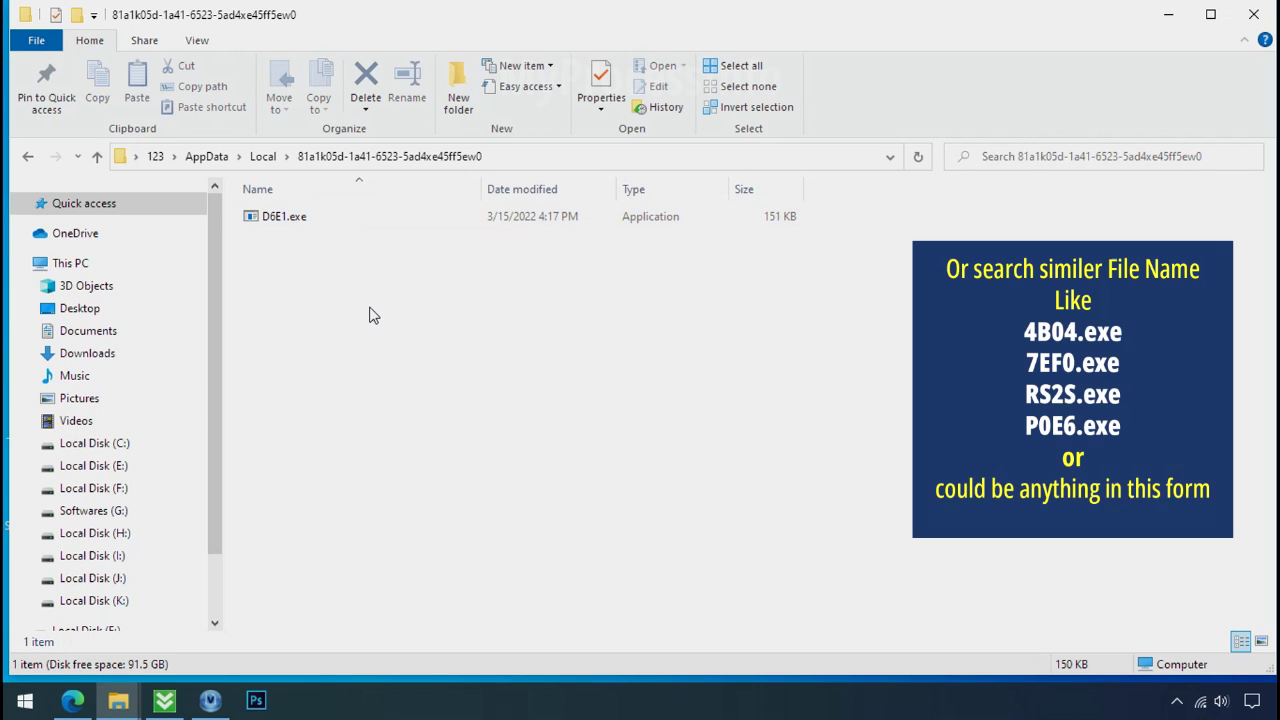
Try to delete D6E1.exe from the 81a1k05d-1a41-6523-5ad4xe45ff5ew0 folder, retrying the operation, and close the folder window
{"action": "left_click", "coordinate": [253, 229]}
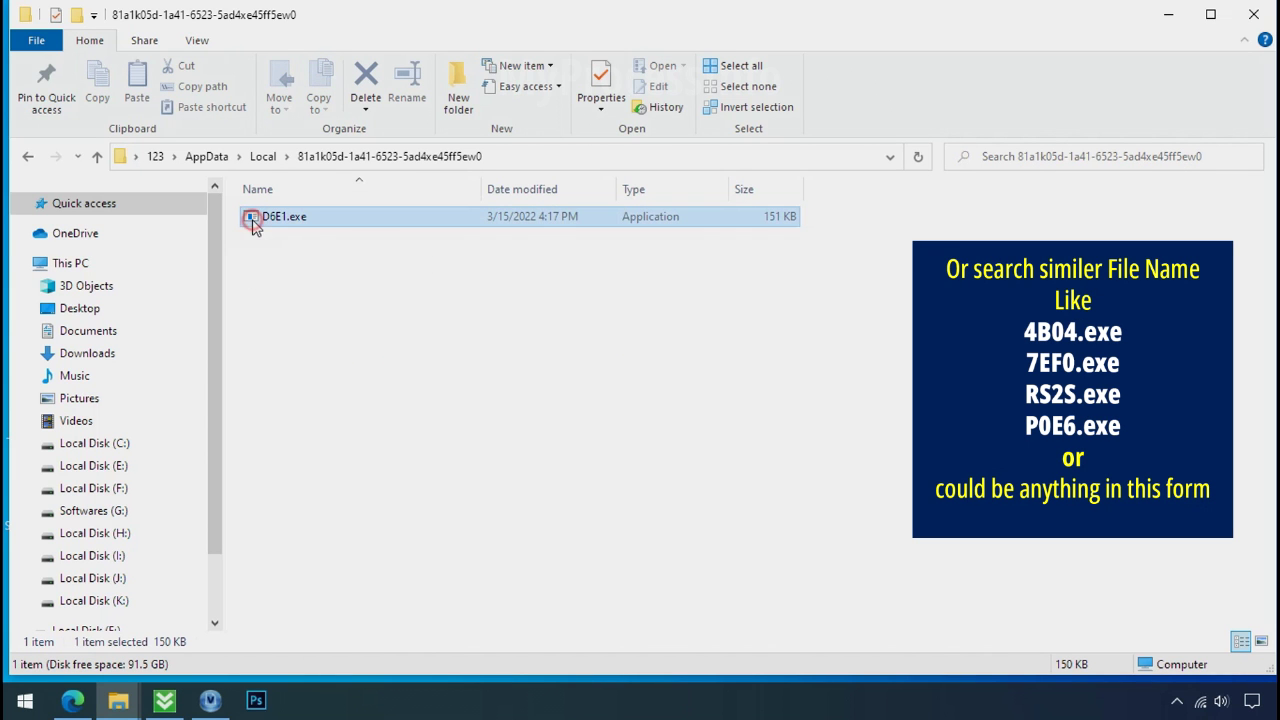
{"action": "right_click", "coordinate": [285, 226]}
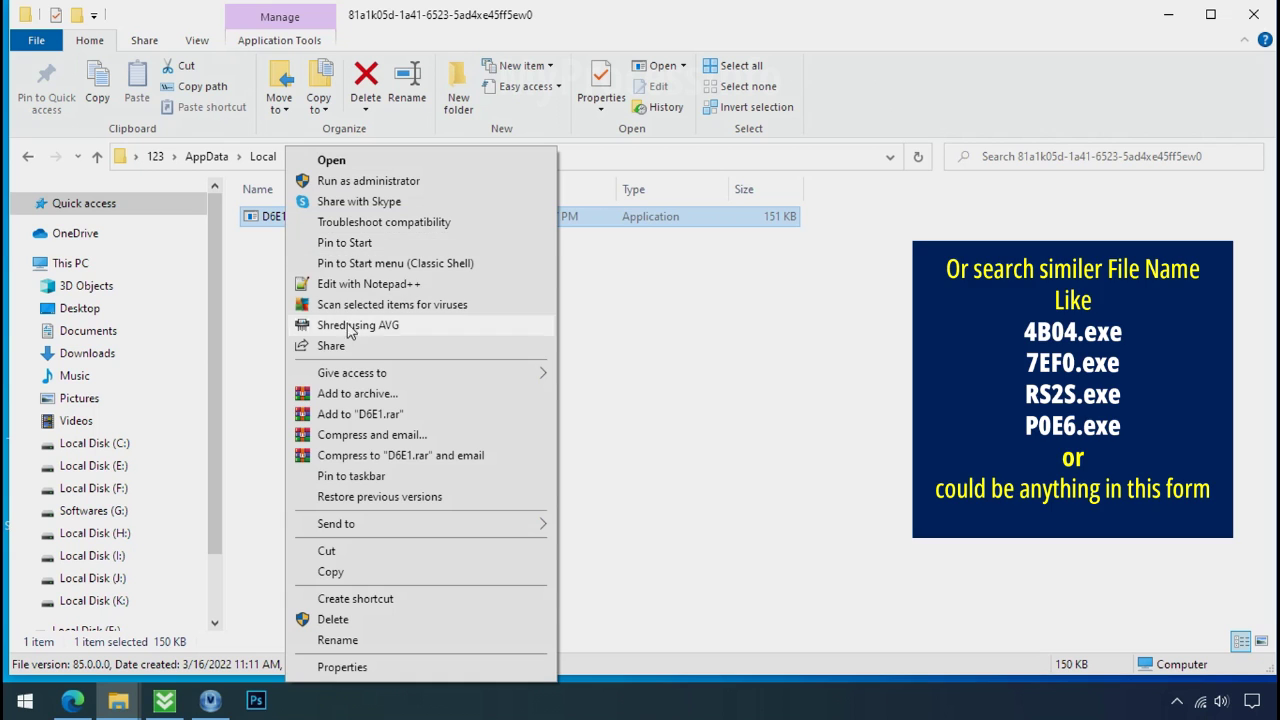
{"action": "left_click", "coordinate": [398, 619]}
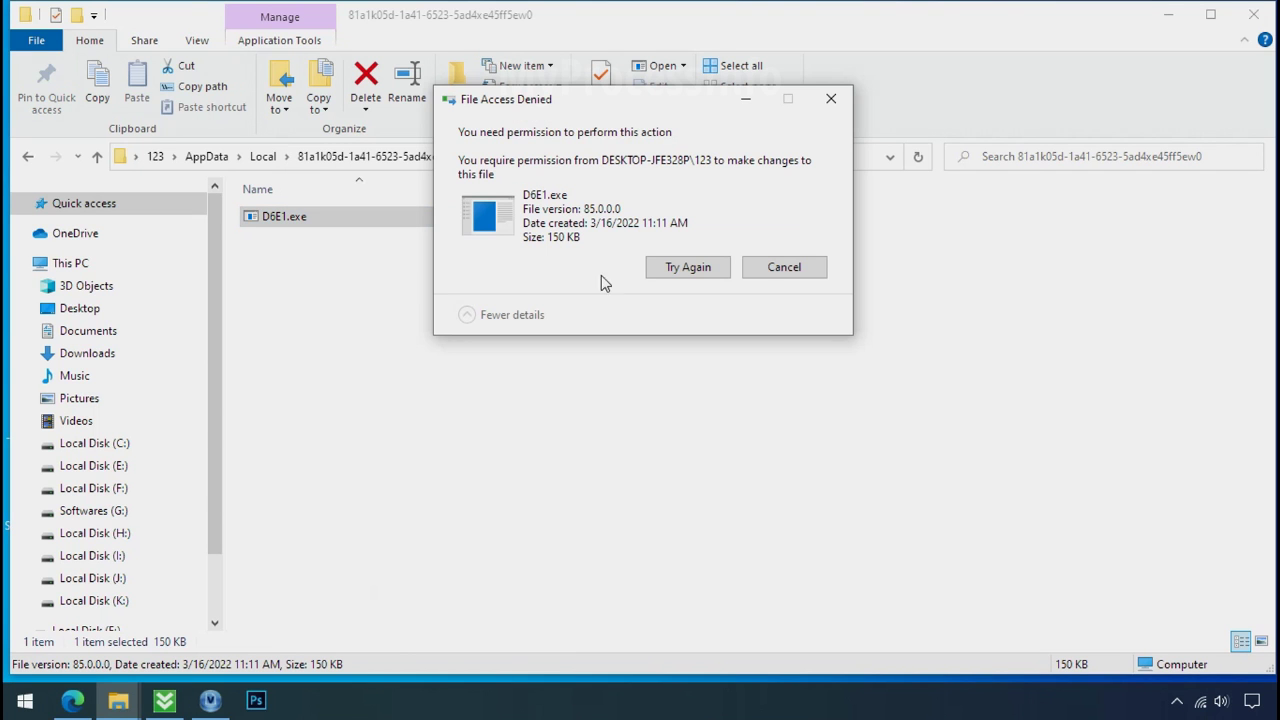
{"action": "left_click", "coordinate": [687, 270]}
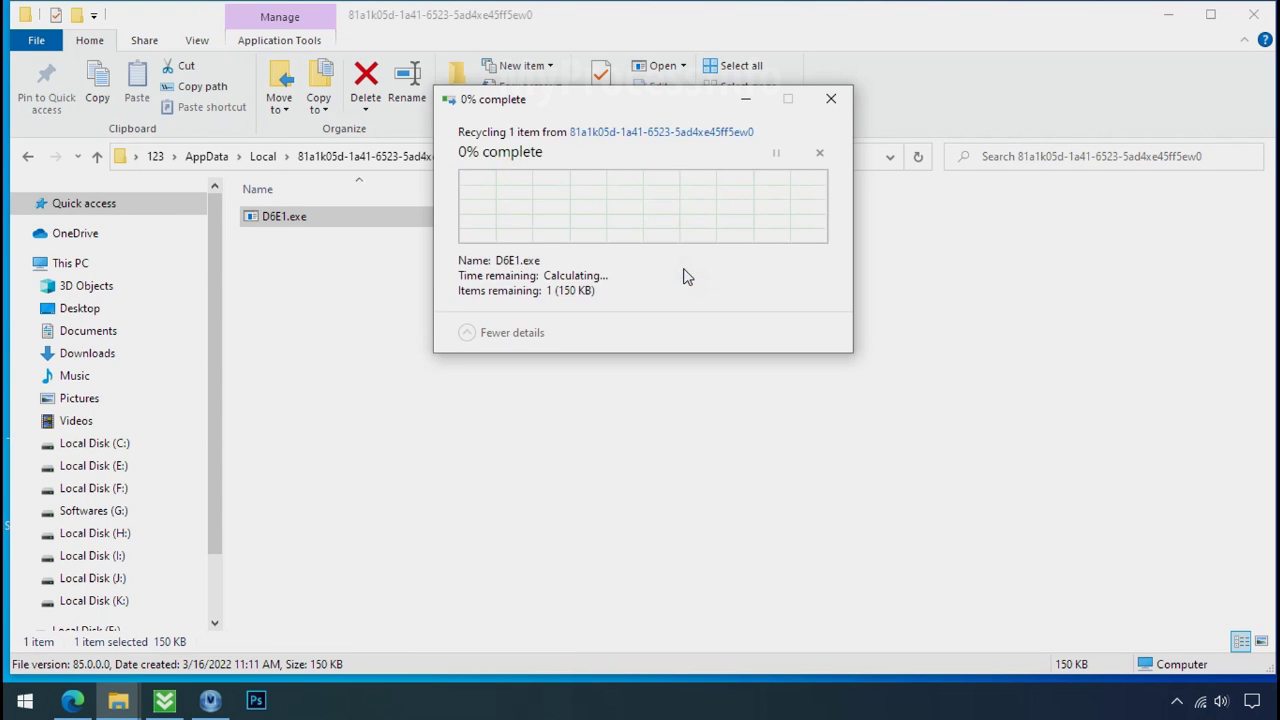
{"action": "left_click", "coordinate": [686, 273]}
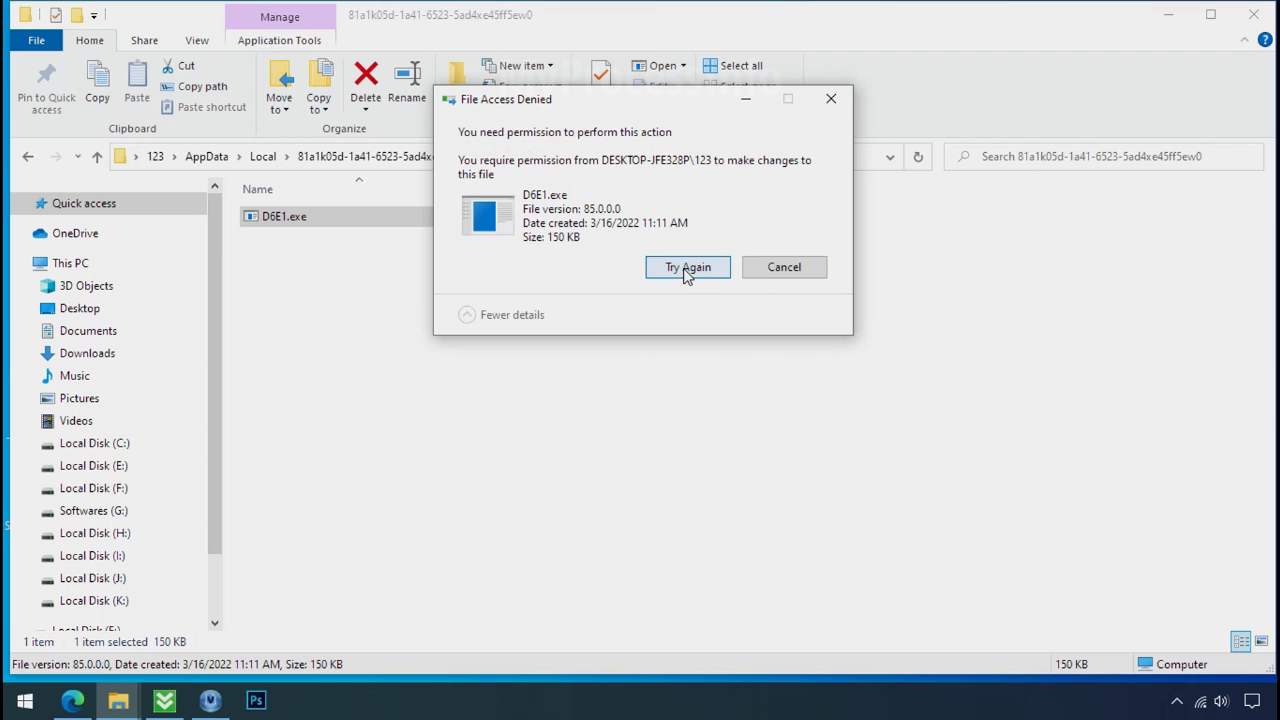
{"action": "left_click", "coordinate": [686, 273]}
{"action": "left_click", "coordinate": [831, 98]}
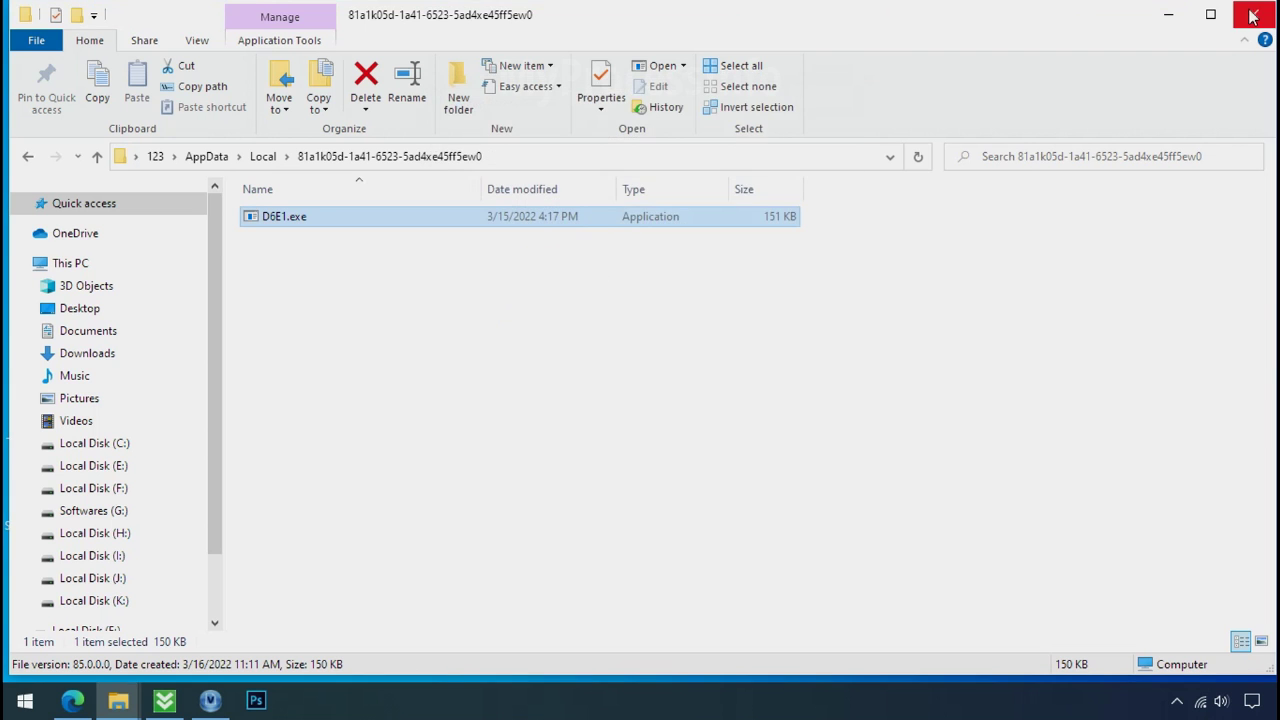
{"action": "left_click", "coordinate": [1253, 15]}
Open Task Manager and locate both running D6E1.exe (32 bit) processes in the process list
{"action": "right_click", "coordinate": [967, 703]}
{"action": "left_click", "coordinate": [983, 605]}
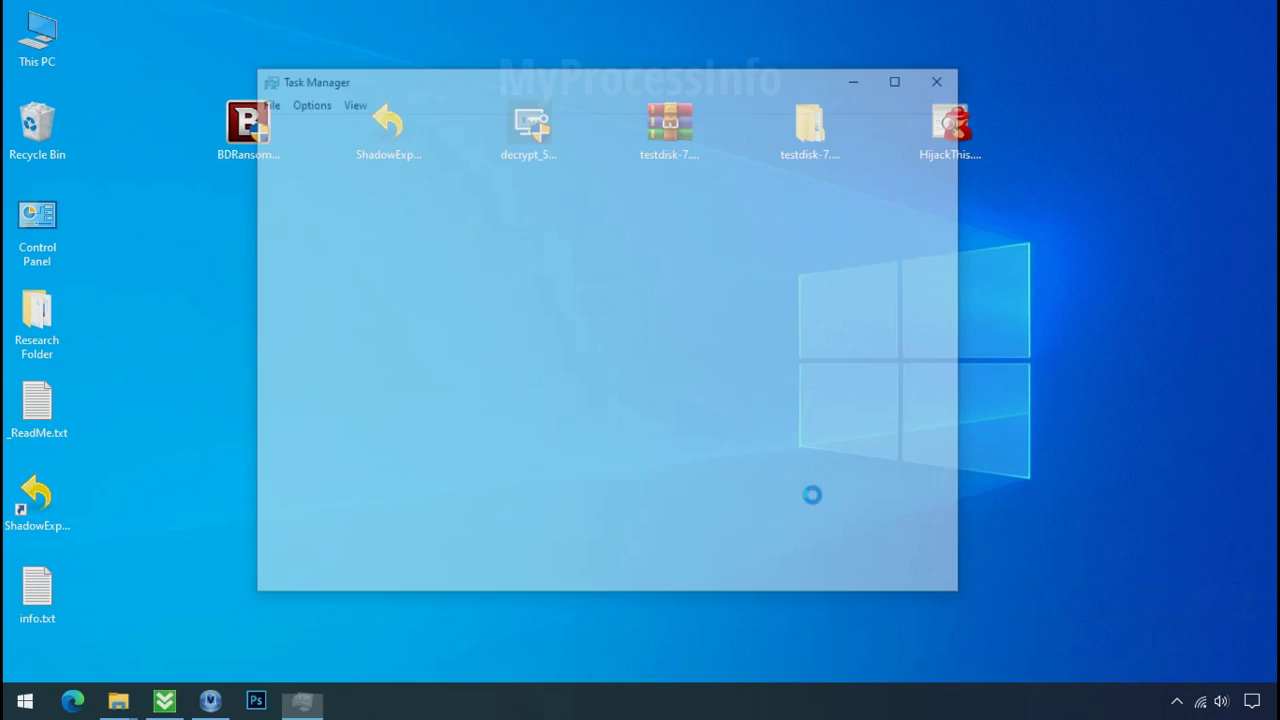
{"action": "left_click", "coordinate": [386, 234]}
{"action": "scroll", "coordinate": [390, 265], "scroll_direction": "down", "scroll_amount": 1}
{"action": "scroll", "coordinate": [388, 264], "scroll_direction": "down", "scroll_amount": 4}
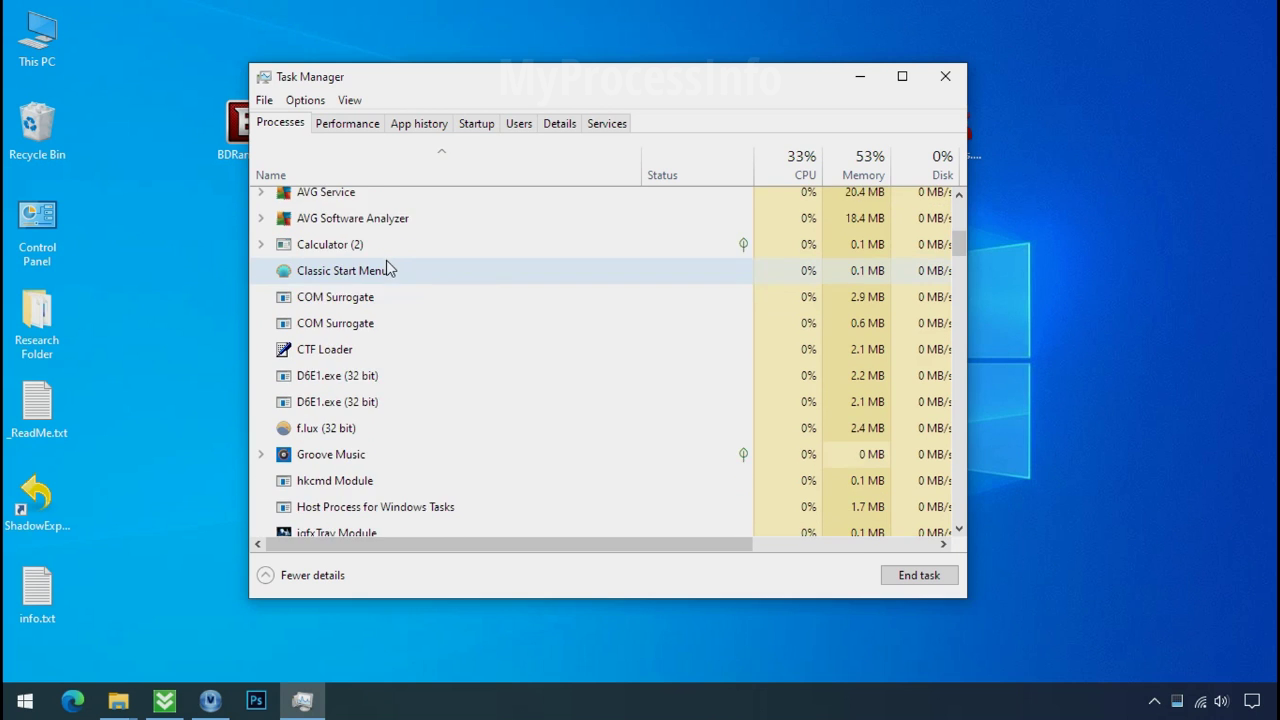
{"action": "left_click", "coordinate": [378, 288]}
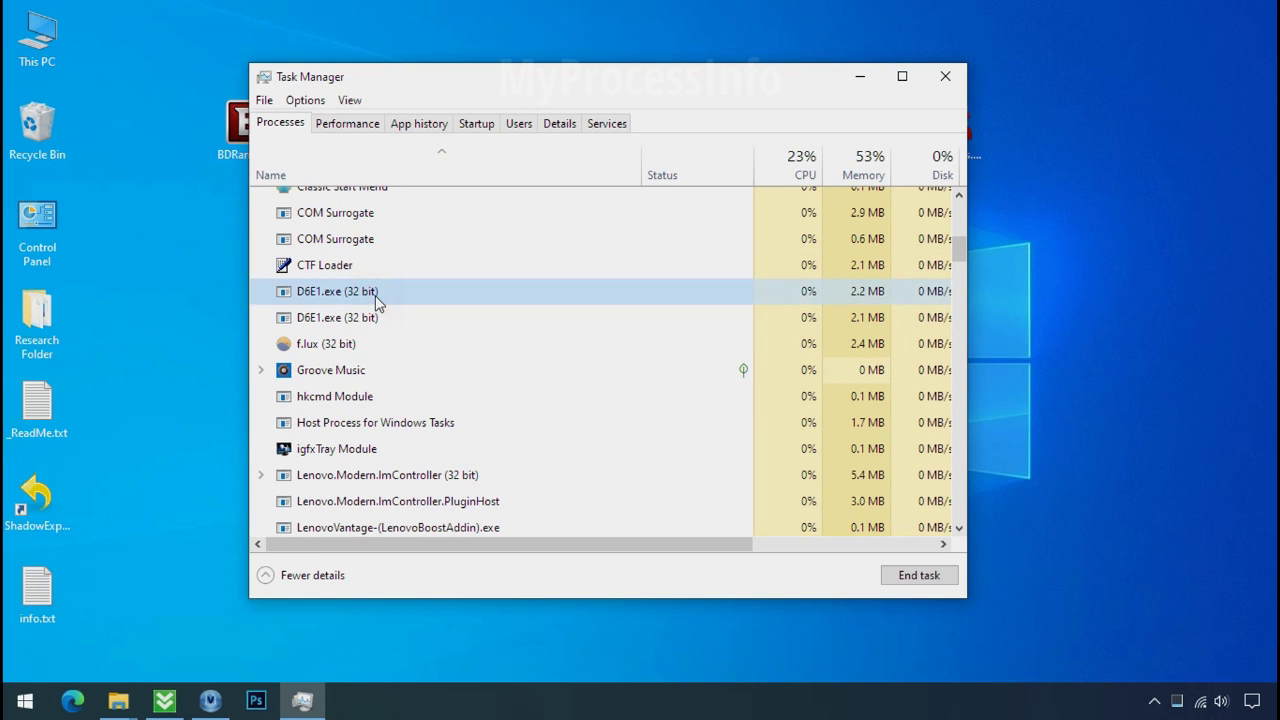
{"action": "left_click", "coordinate": [380, 320]}
{"action": "left_click", "coordinate": [443, 291]}
{"action": "left_click", "coordinate": [465, 317]}
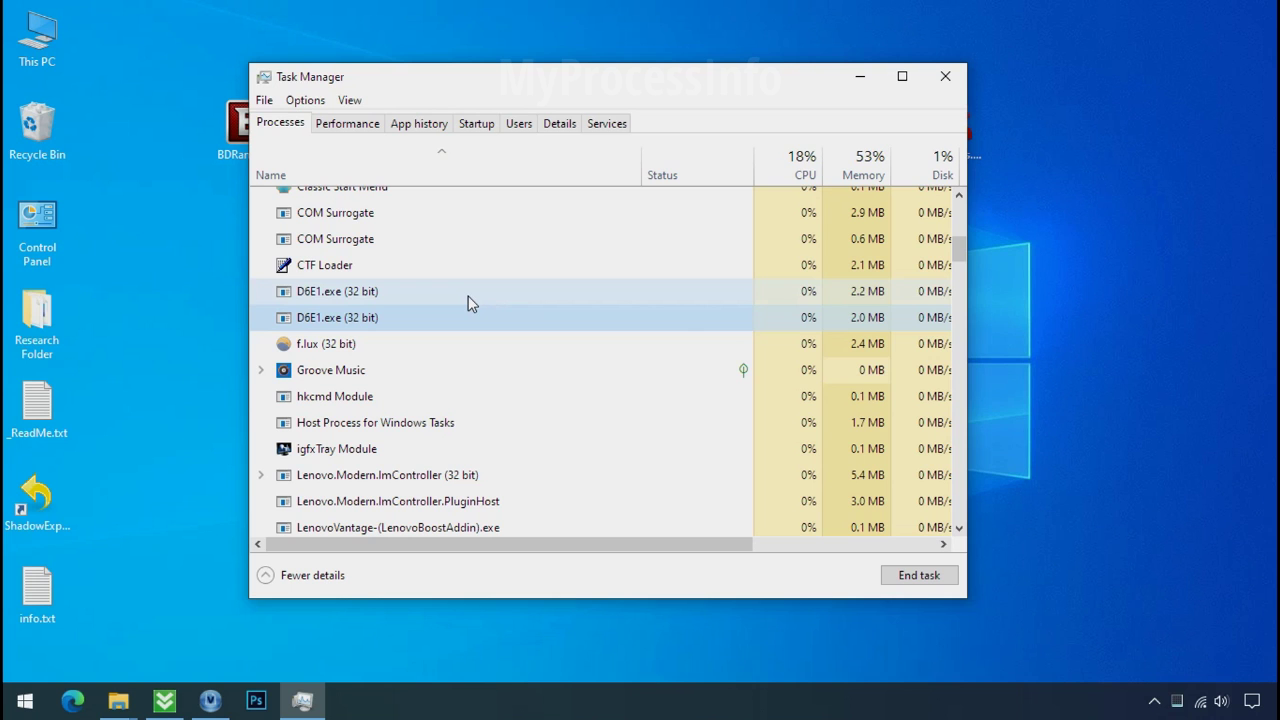
Open the file location of each D6E1.exe process in turn and minimize the resulting folder windows
{"action": "left_click", "coordinate": [380, 295]}
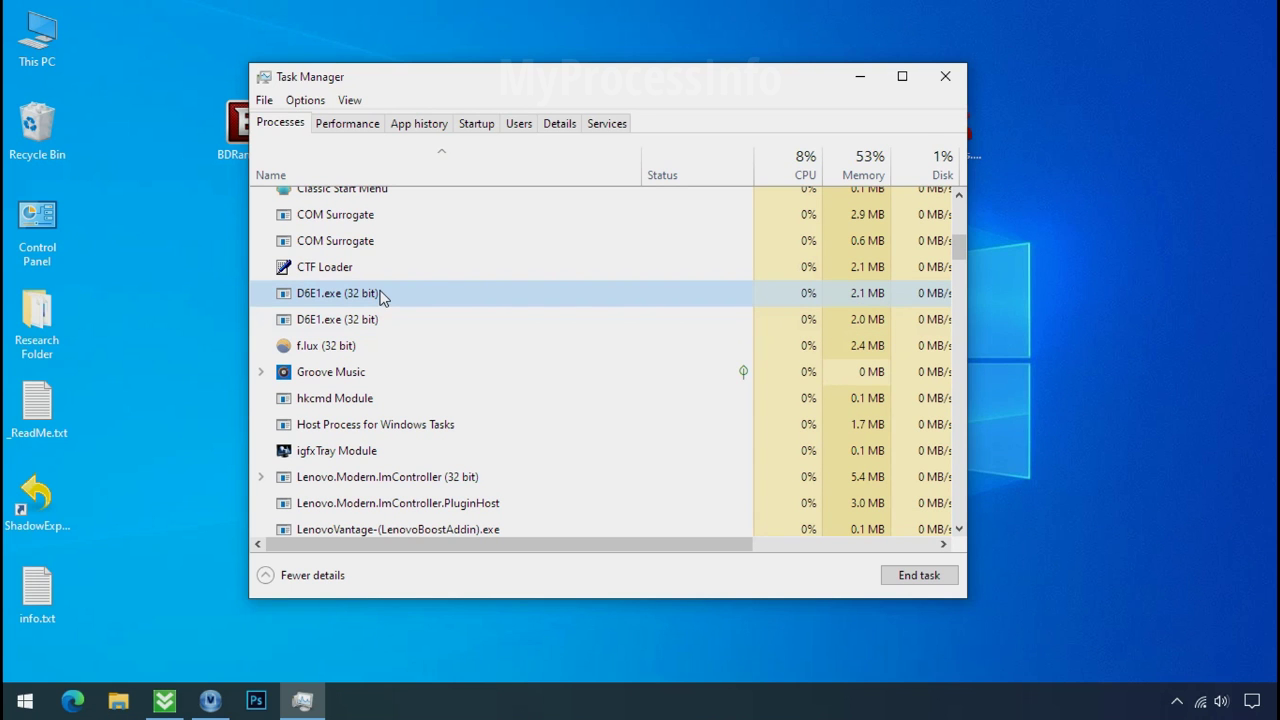
{"action": "right_click", "coordinate": [380, 296]}
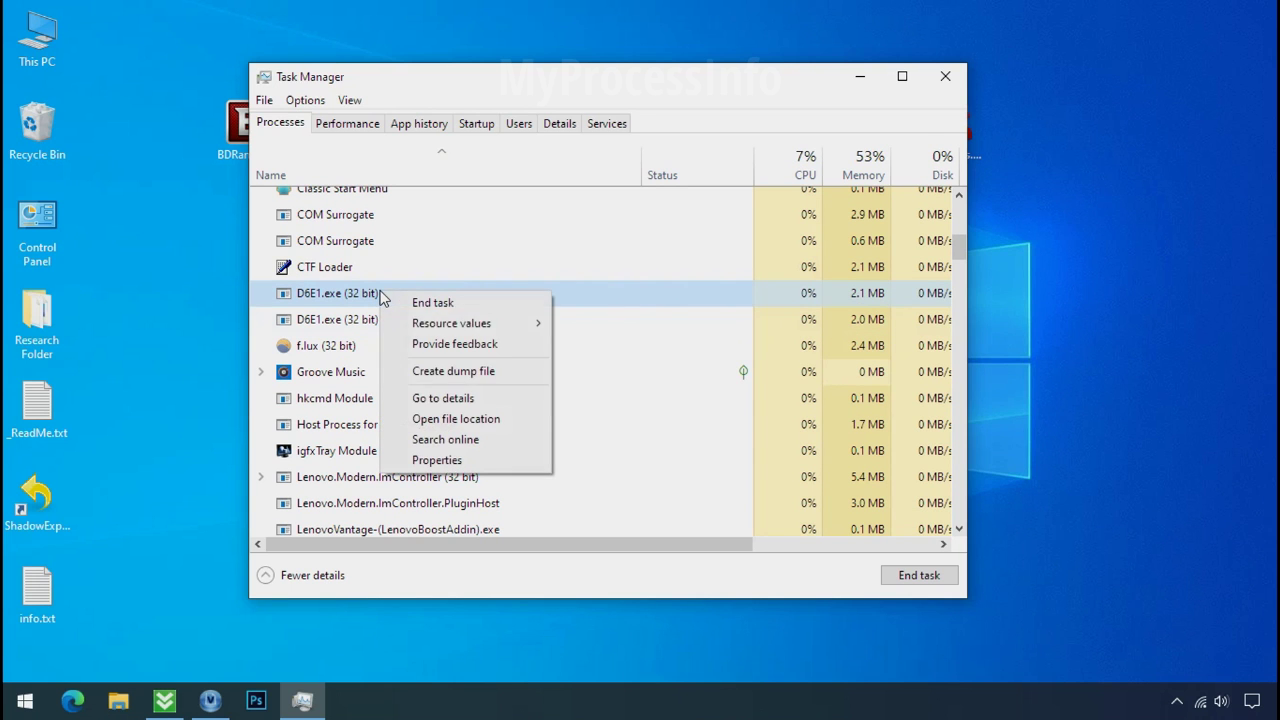
{"action": "left_click", "coordinate": [431, 421]}
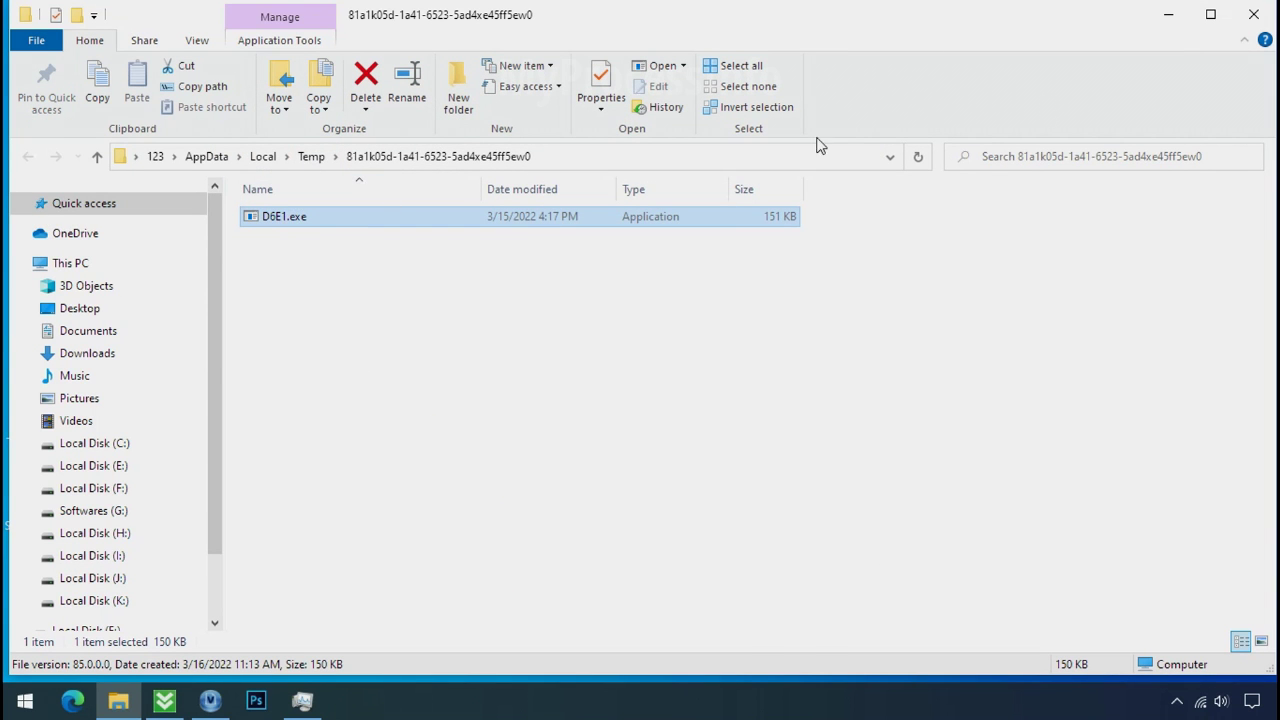
{"action": "left_click", "coordinate": [1166, 16]}
{"action": "right_click", "coordinate": [405, 345]}
{"action": "left_click", "coordinate": [468, 474]}
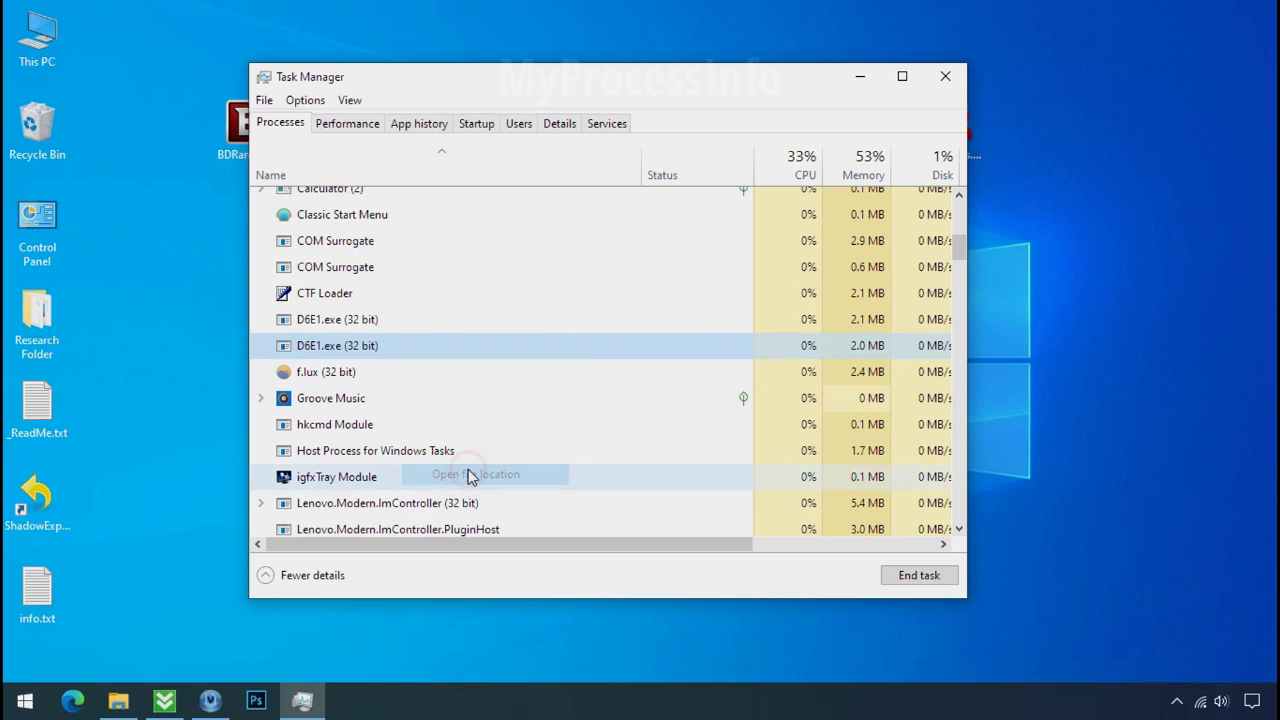
{"action": "left_click", "coordinate": [283, 243]}
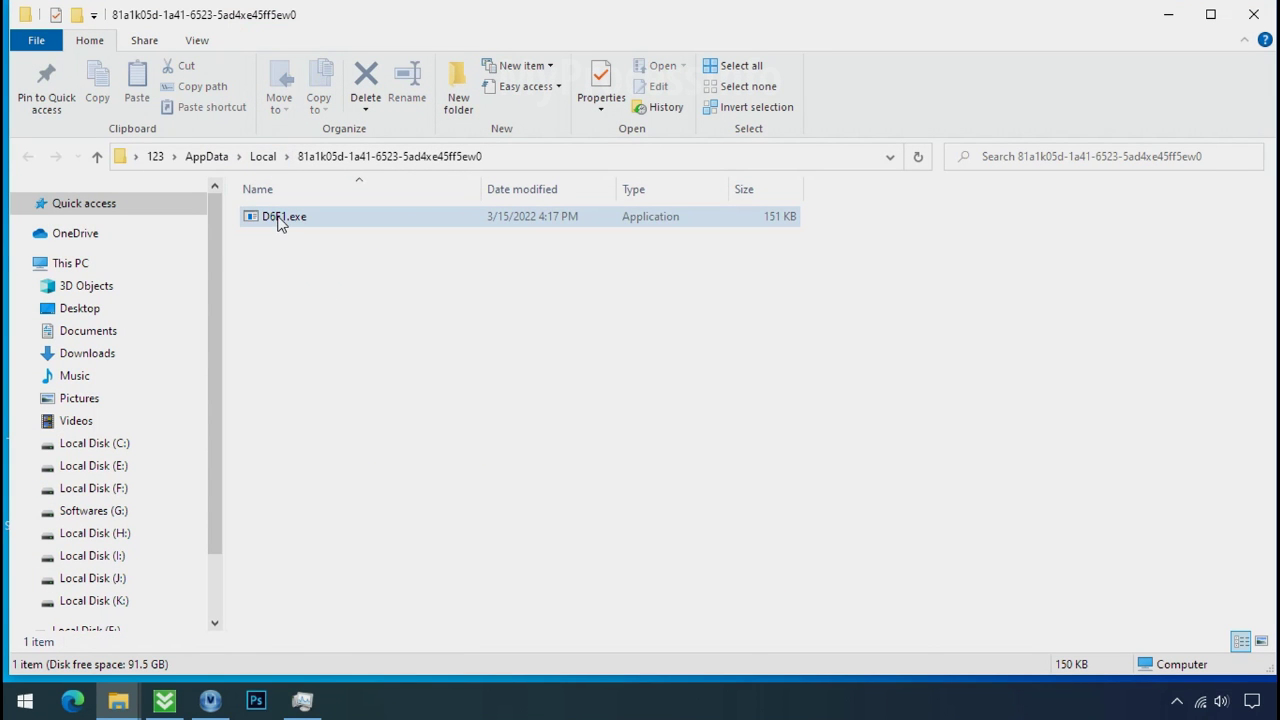
{"action": "left_click", "coordinate": [1168, 14]}
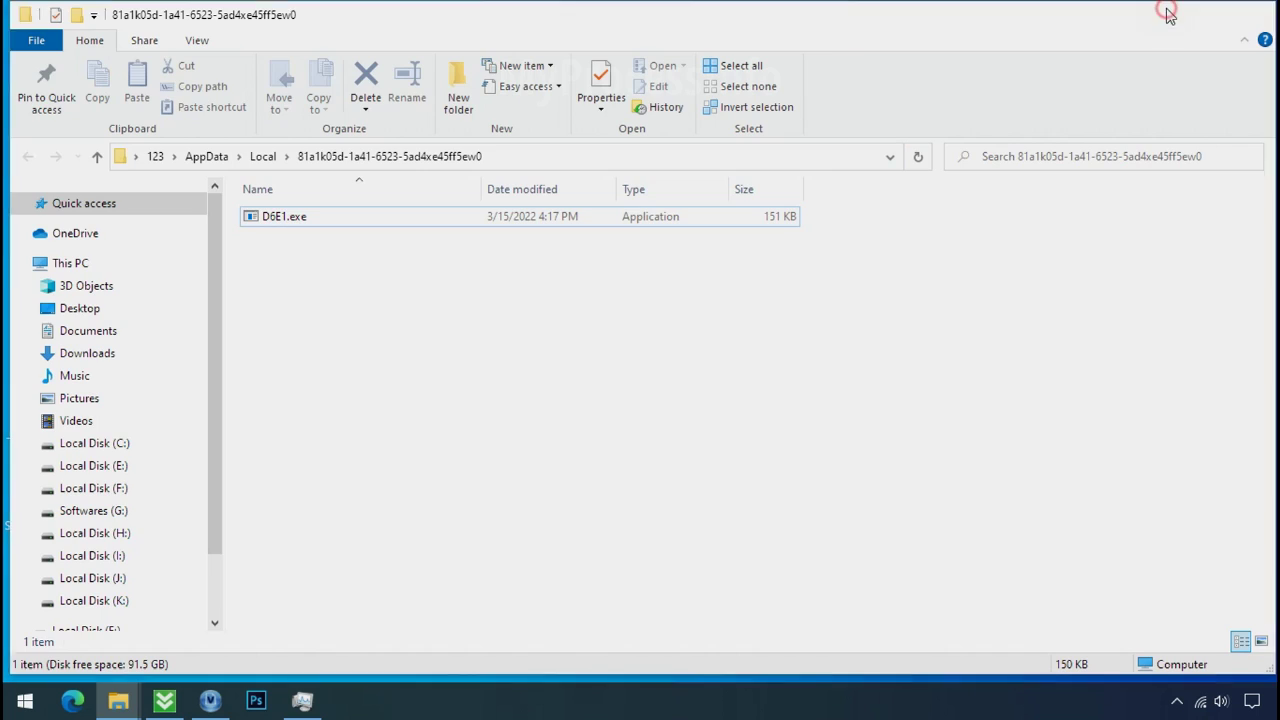
End both running D6E1.exe (32 bit) processes
{"action": "left_click", "coordinate": [376, 322]}
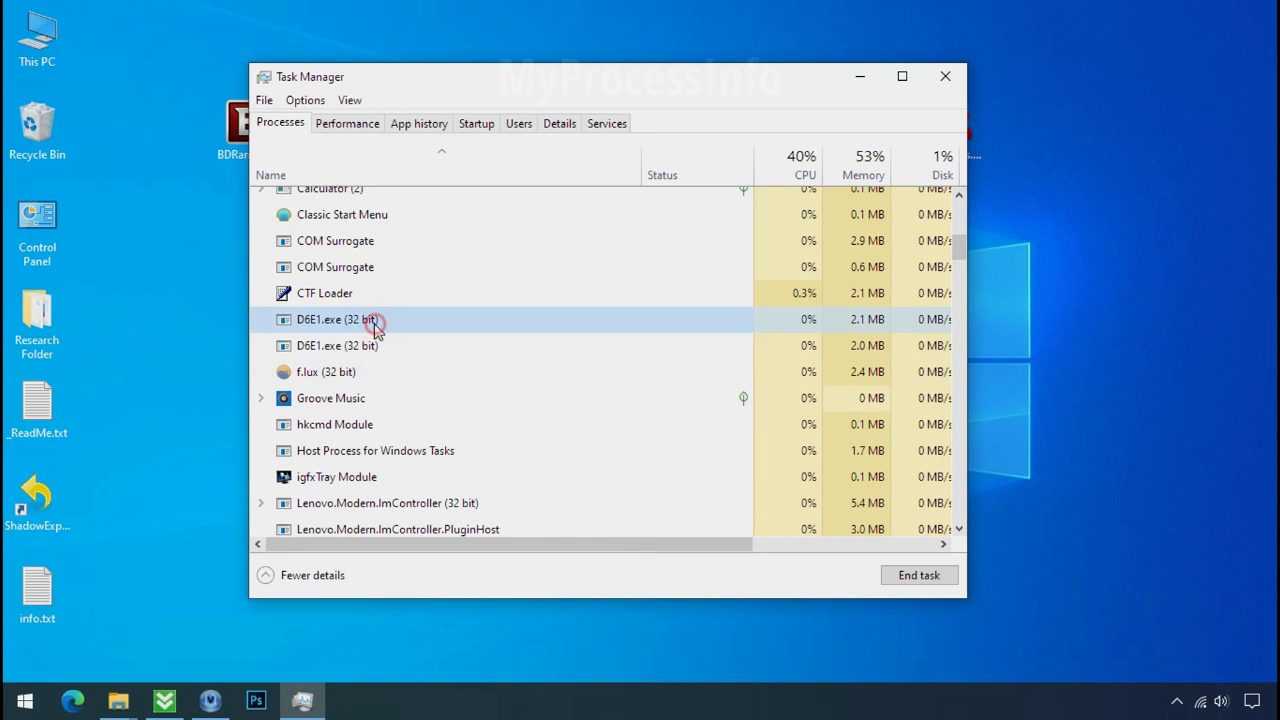
{"action": "right_click", "coordinate": [376, 325]}
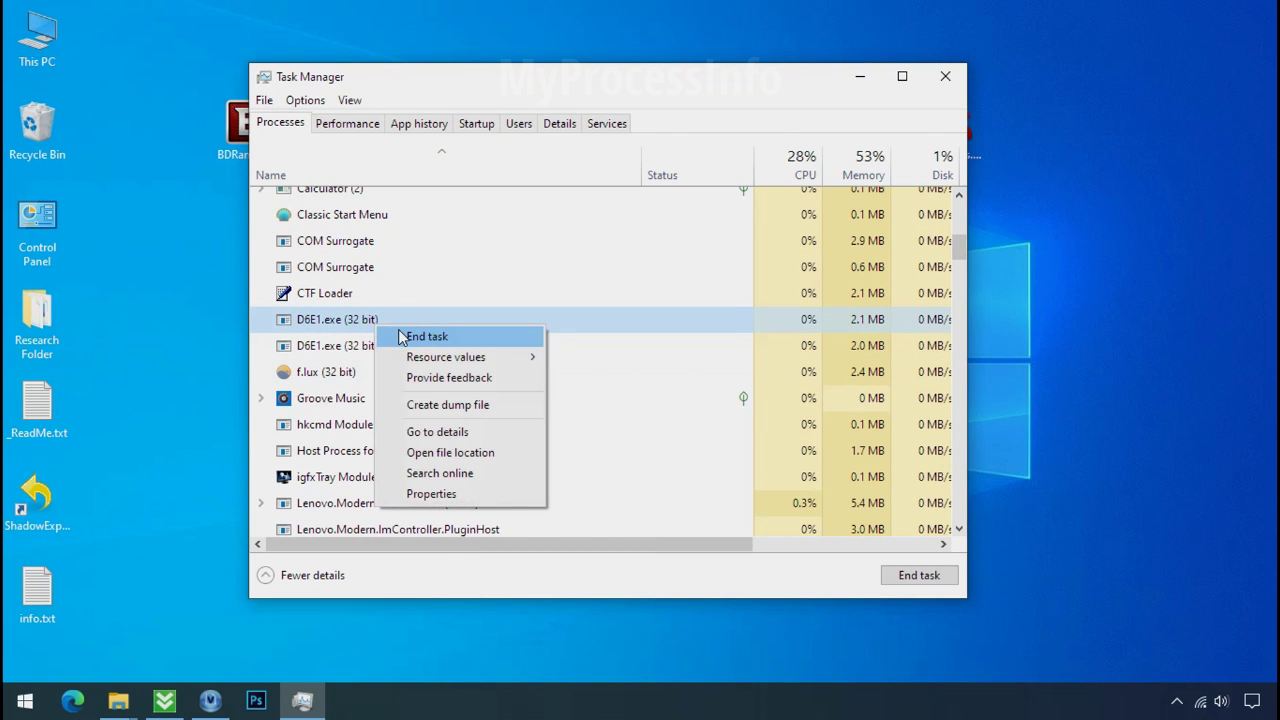
{"action": "left_click", "coordinate": [401, 336]}
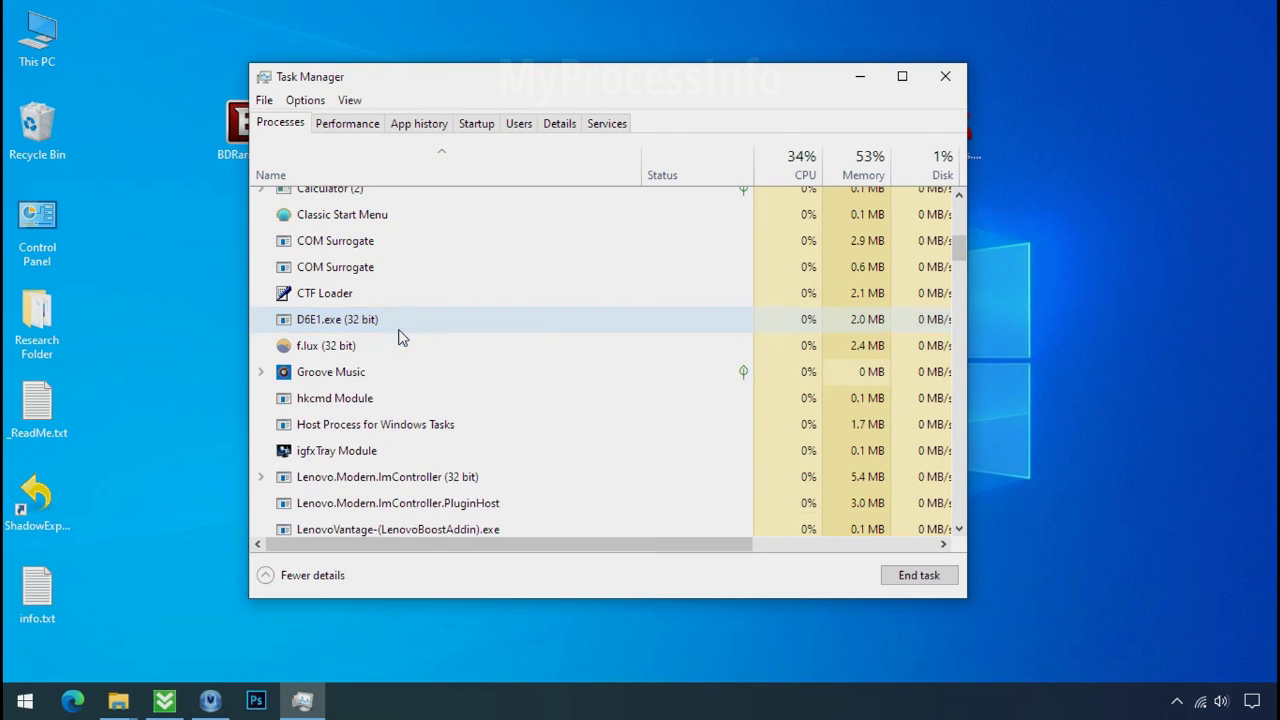
{"action": "right_click", "coordinate": [377, 323]}
{"action": "left_click", "coordinate": [402, 336]}
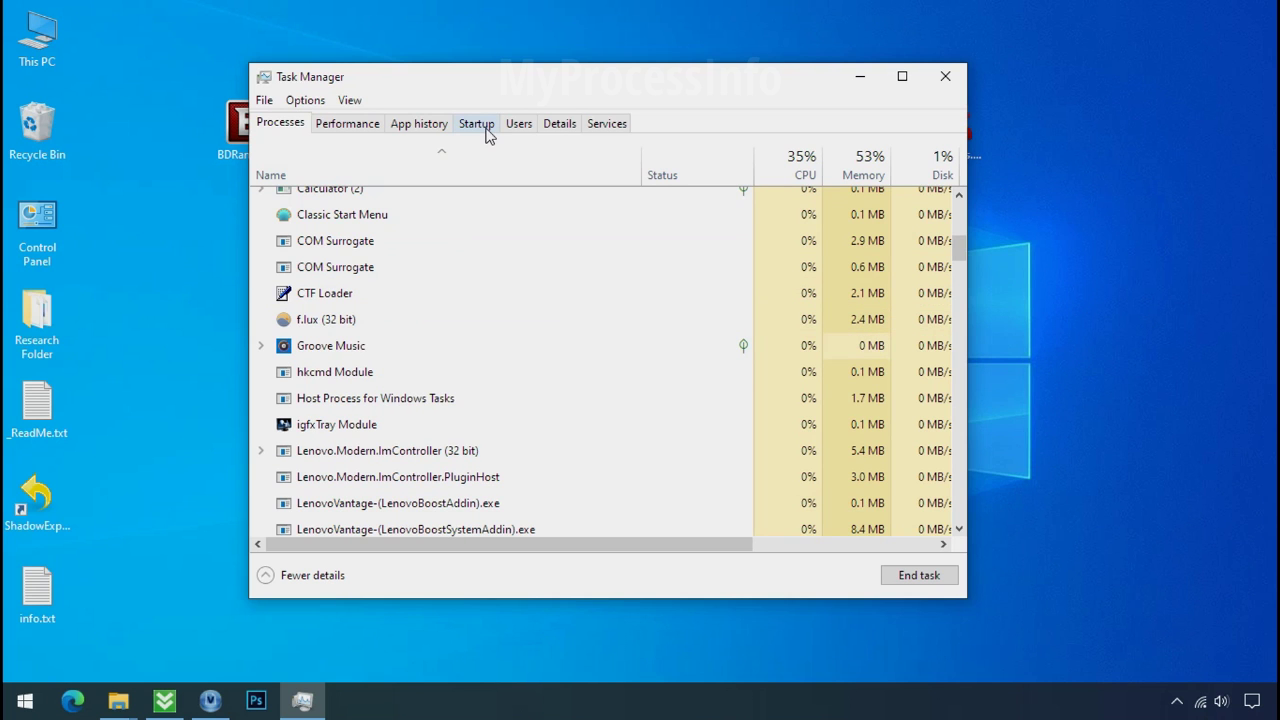
Disable D6E1.exe among the startup programs and close Task Manager
{"action": "left_click", "coordinate": [478, 123]}
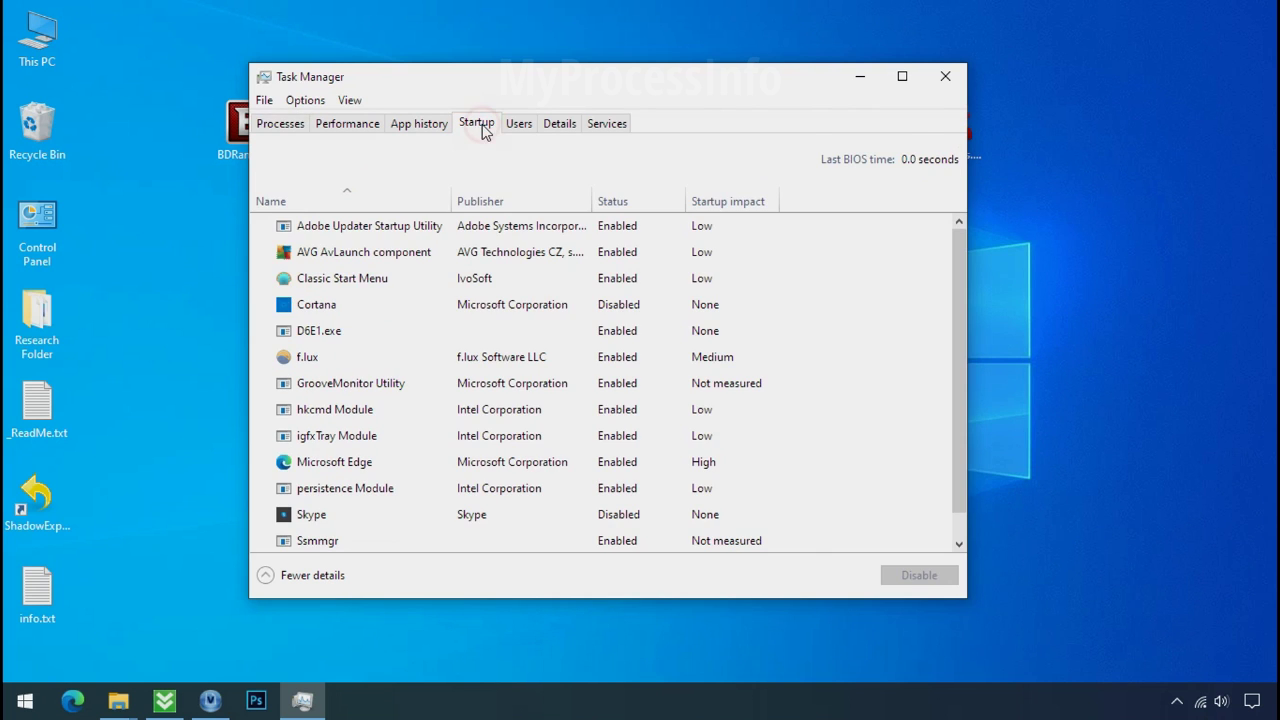
{"action": "right_click", "coordinate": [434, 325]}
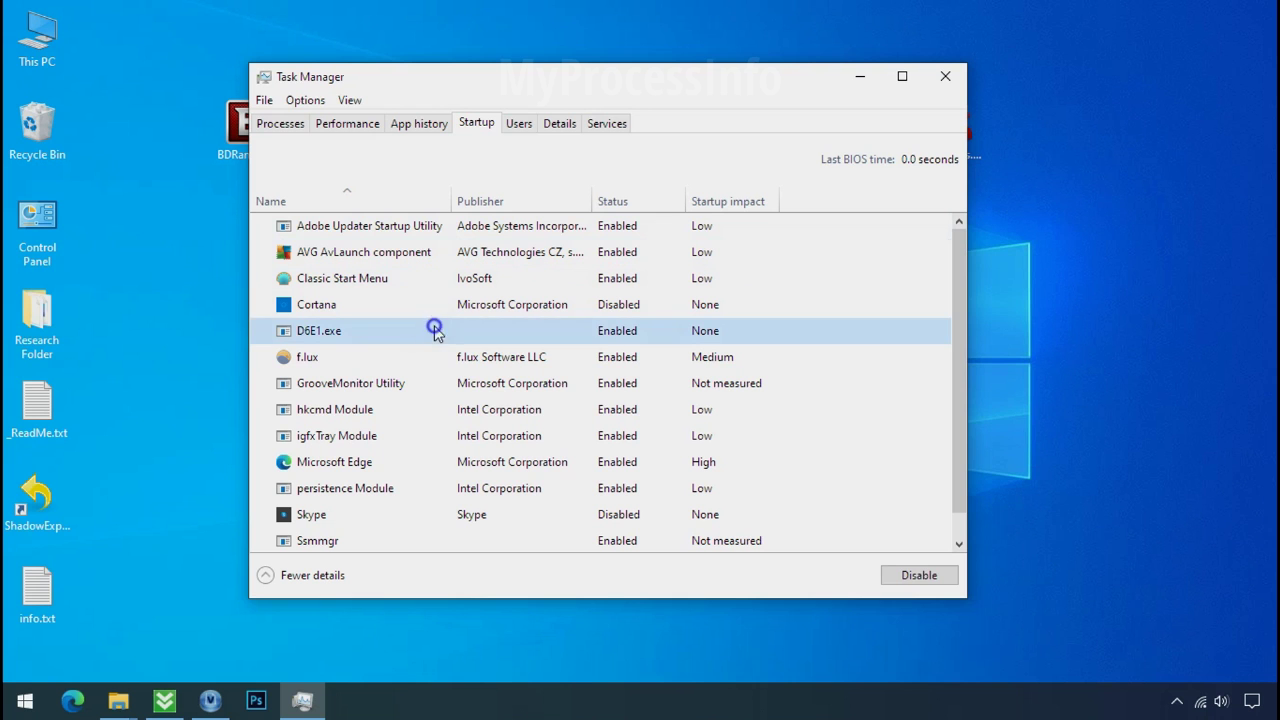
{"action": "left_click", "coordinate": [446, 335]}
{"action": "left_click", "coordinate": [945, 76]}
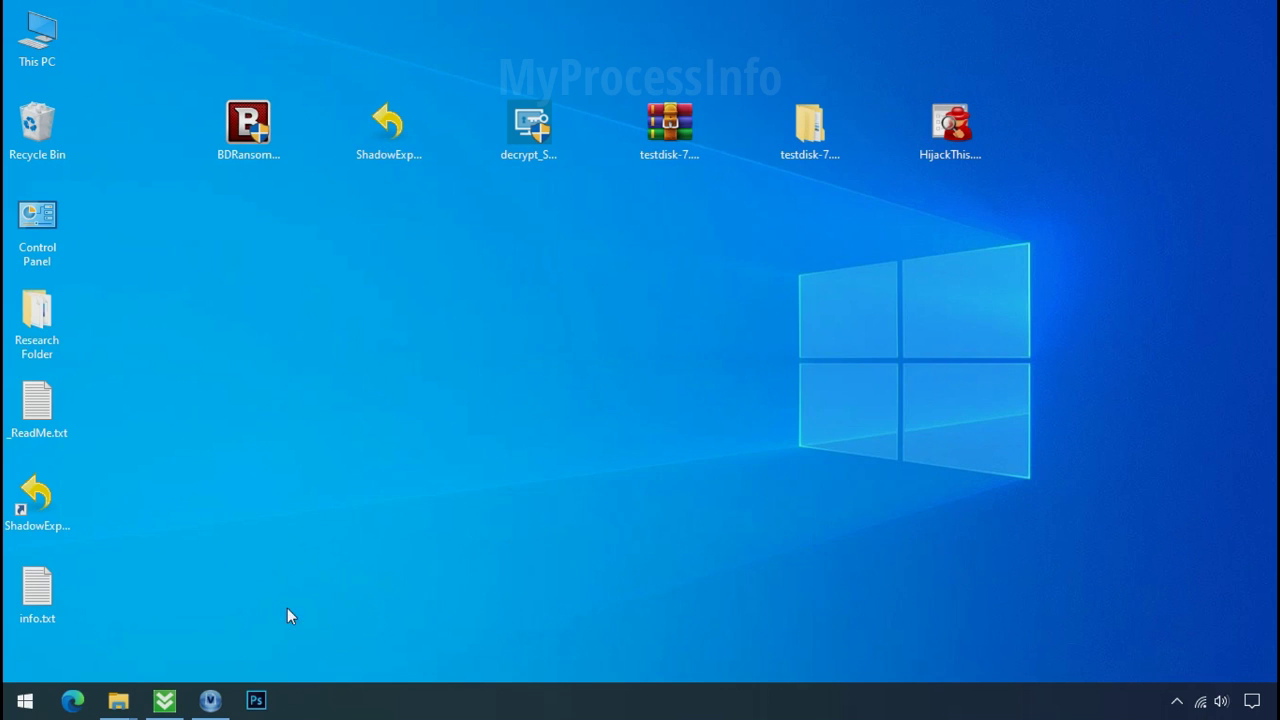
Bring back the 81a1k05d-1a41-6523-5ad4xe45ff5ew0 folder under Local and try again to delete D6E1.exe, dismissing the dialog at the end
{"action": "mouse_move", "coordinate": [118, 700]}
{"action": "left_click", "coordinate": [138, 641]}
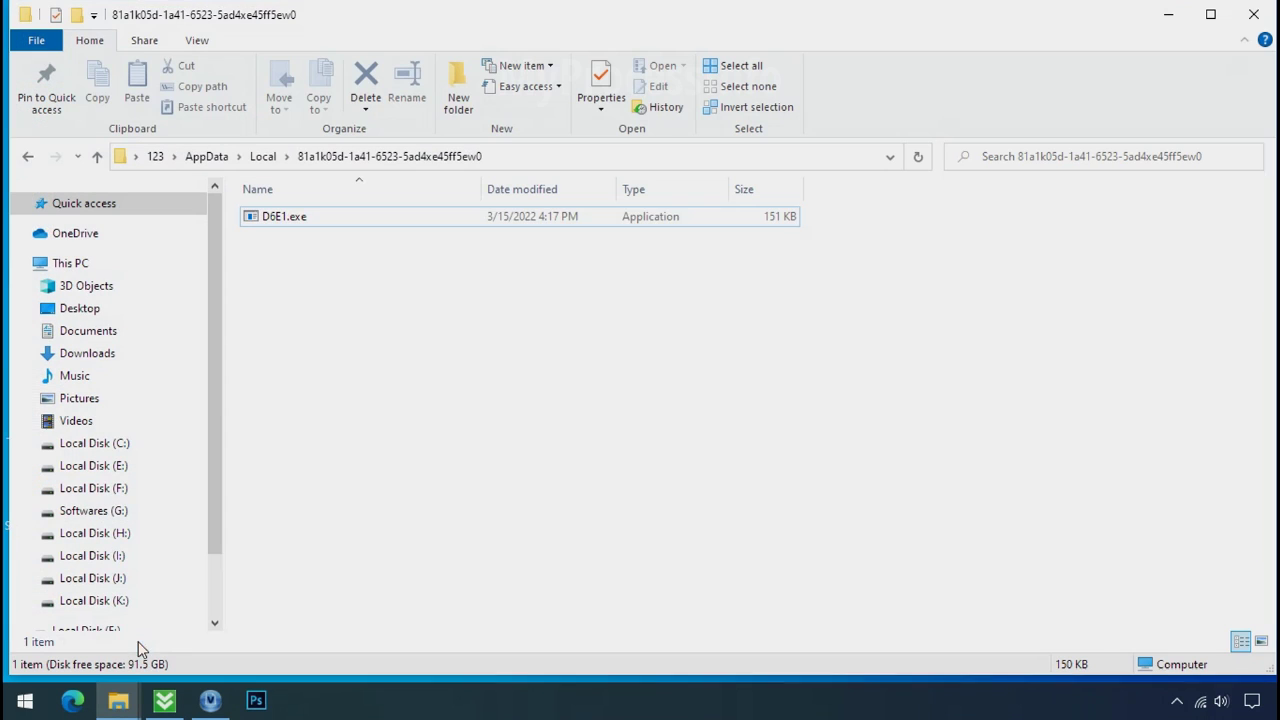
{"action": "left_click", "coordinate": [316, 226]}
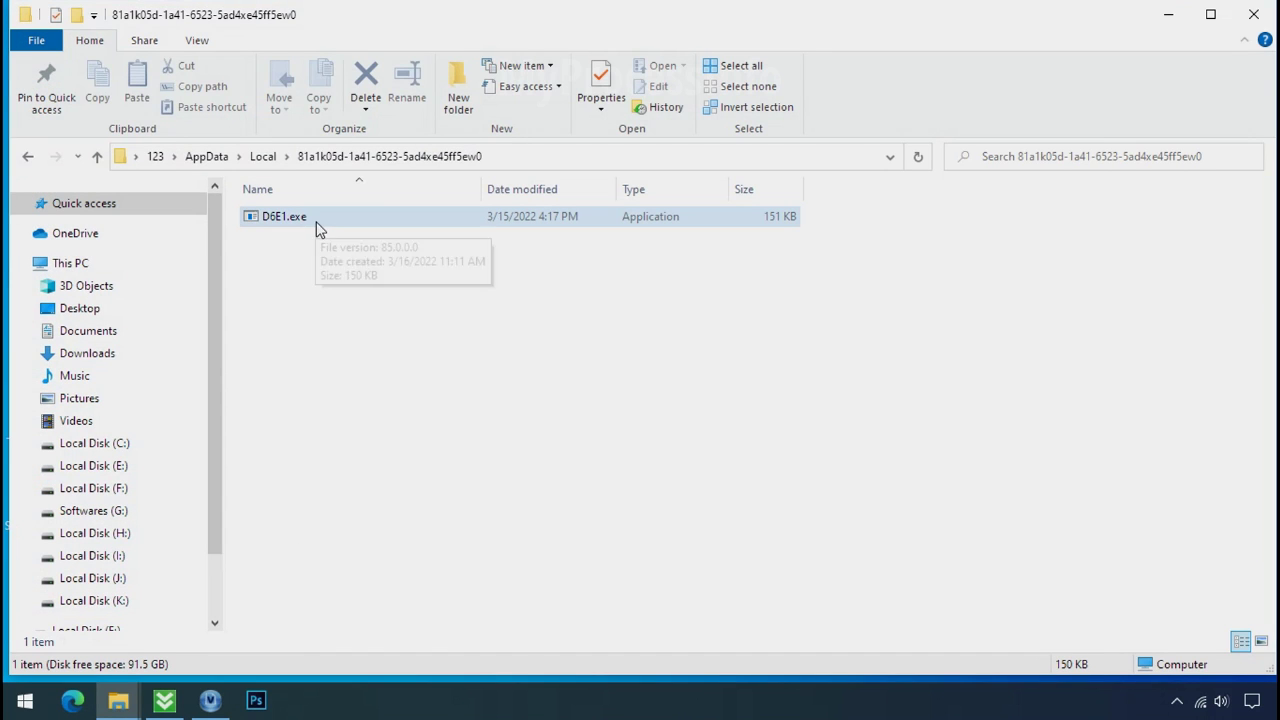
{"action": "left_click", "coordinate": [316, 226]}
{"action": "right_click", "coordinate": [361, 230]}
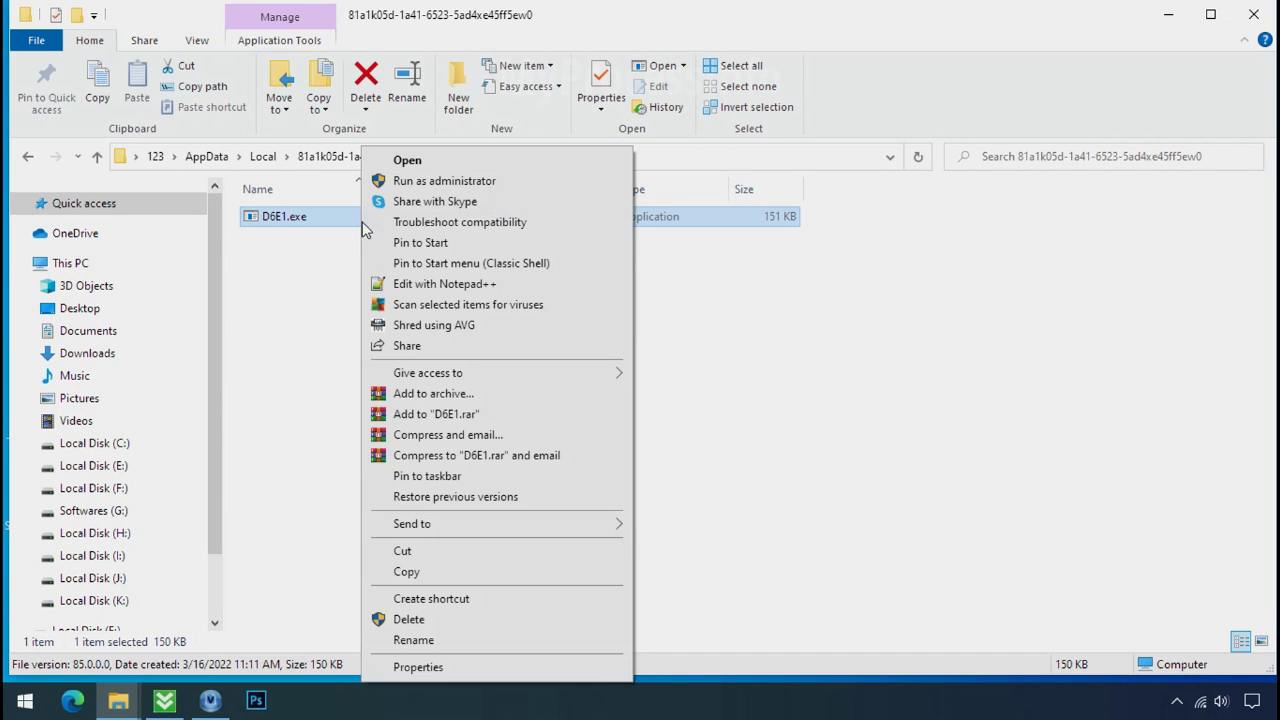
{"action": "left_click", "coordinate": [409, 619]}
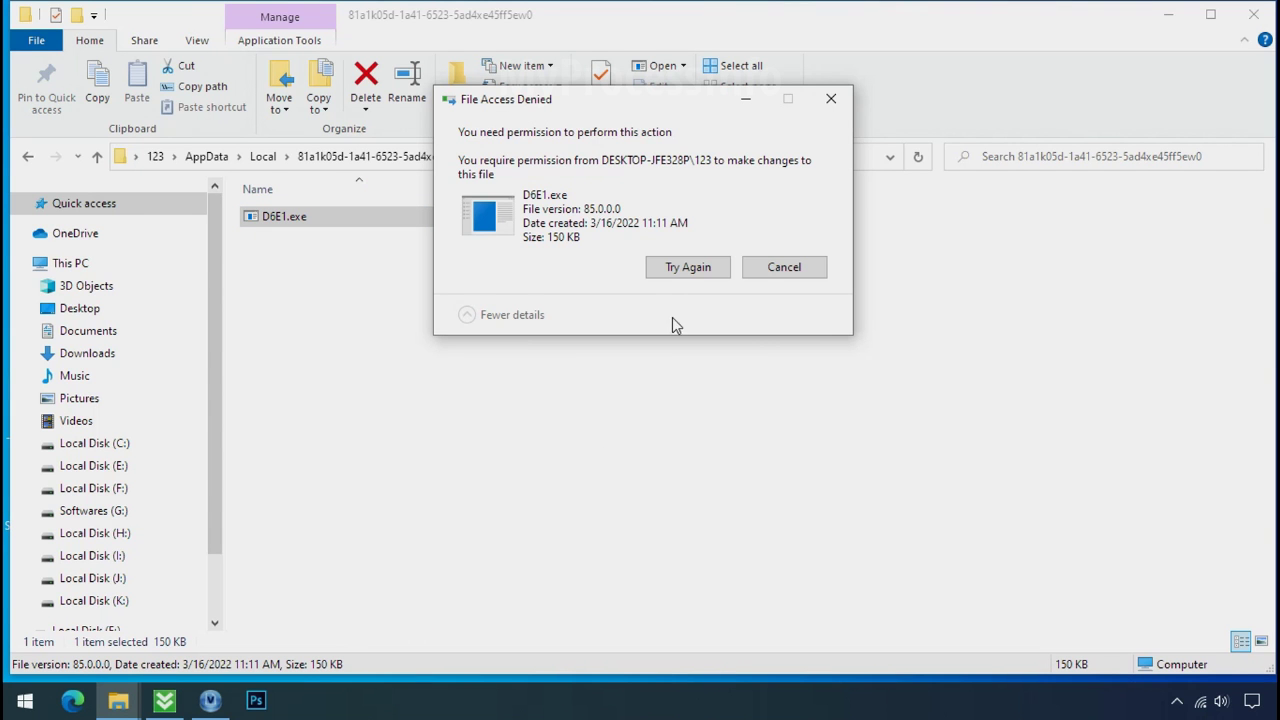
{"action": "left_click", "coordinate": [690, 272]}
{"action": "left_click", "coordinate": [690, 272]}
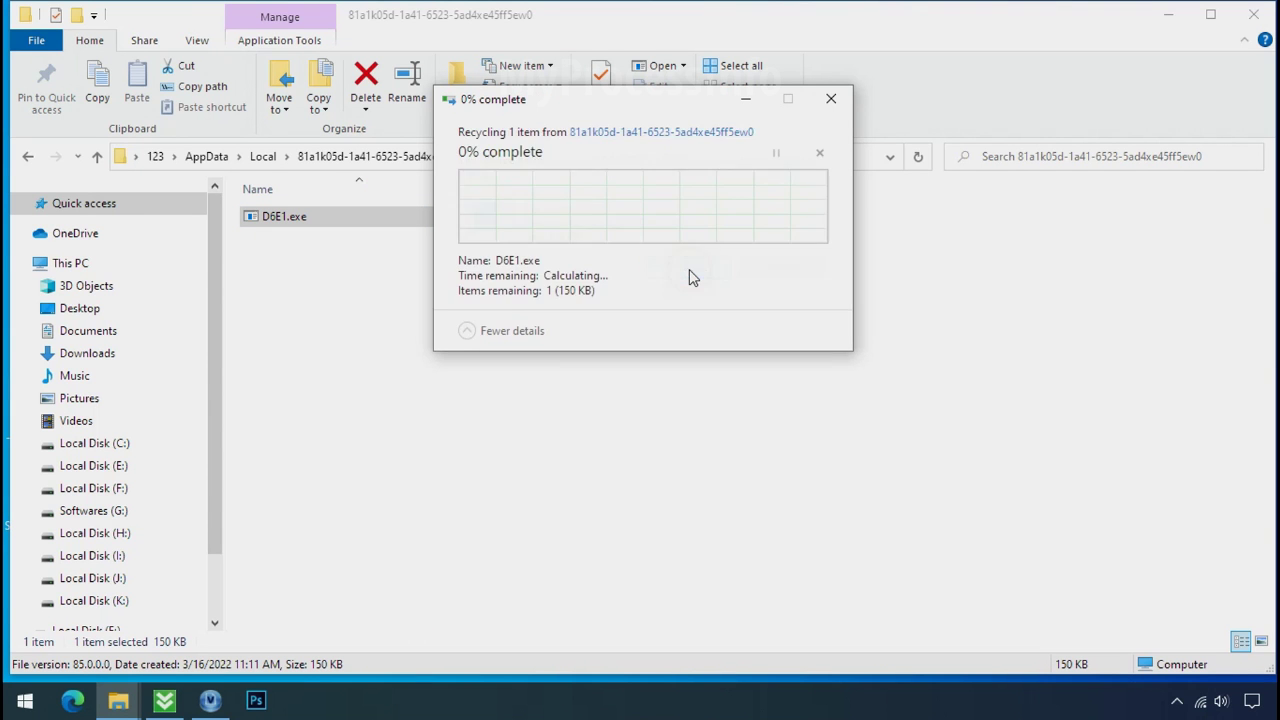
{"action": "left_click", "coordinate": [830, 100]}
Disable permission inheritance on D6E1.exe in its advanced security settings, converting the inherited permissions into explicit ones
{"action": "right_click", "coordinate": [491, 225]}
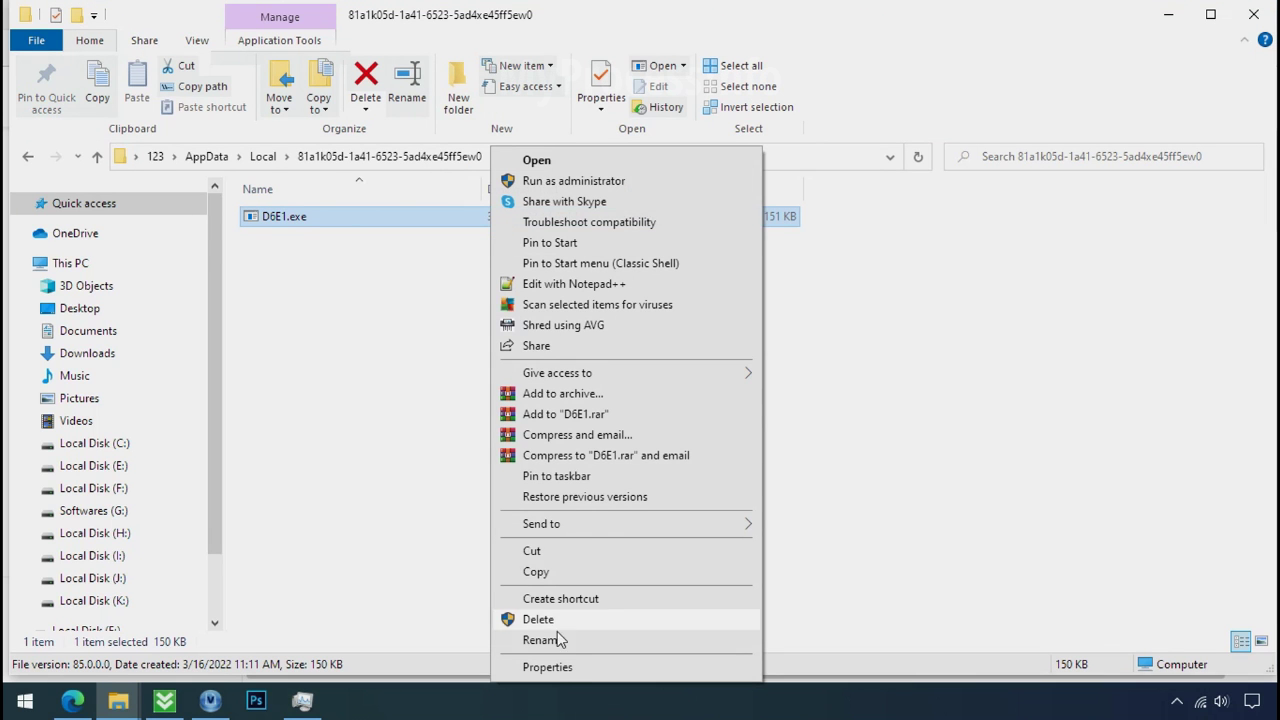
{"action": "left_click", "coordinate": [548, 667]}
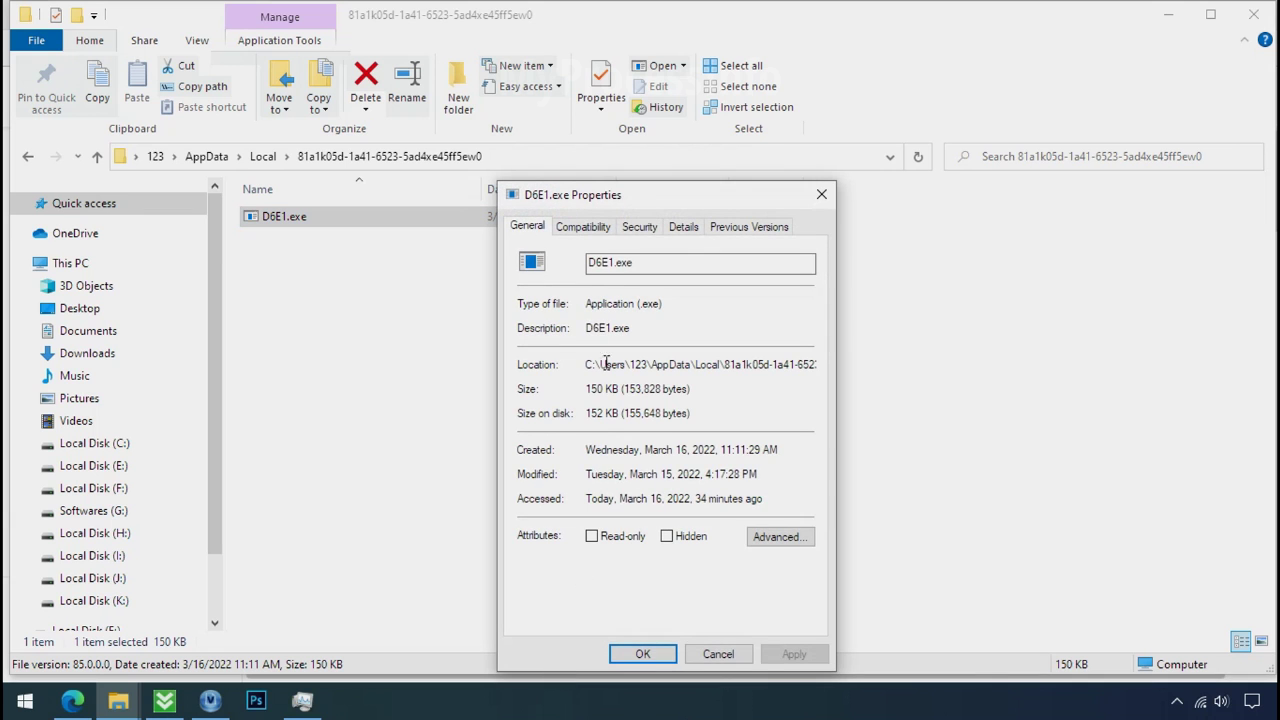
{"action": "left_click", "coordinate": [630, 232]}
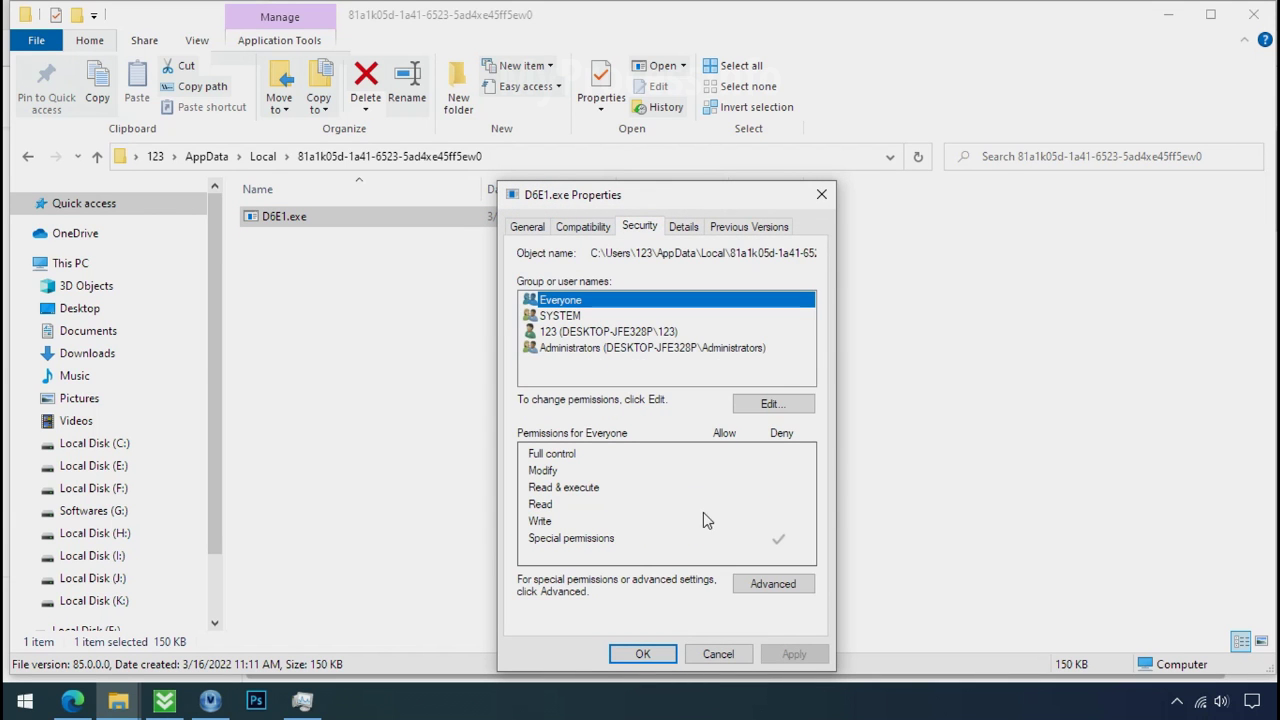
{"action": "left_click", "coordinate": [762, 590]}
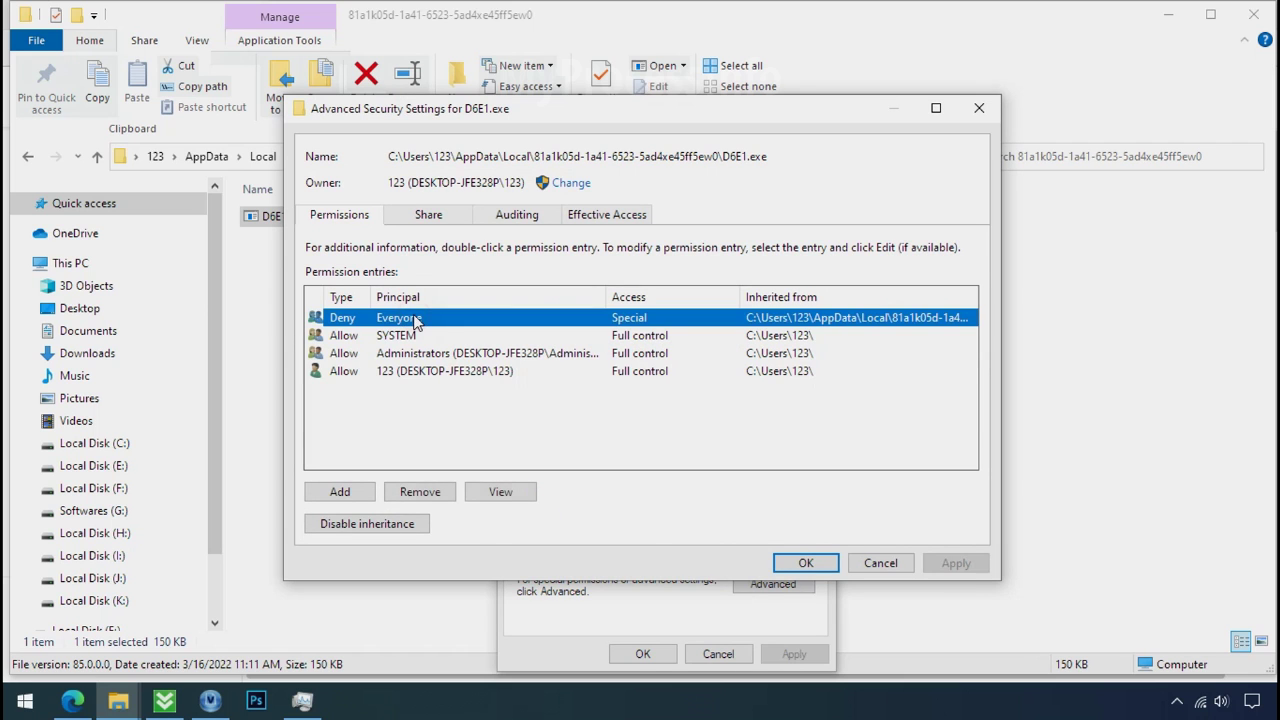
{"action": "left_click", "coordinate": [376, 528]}
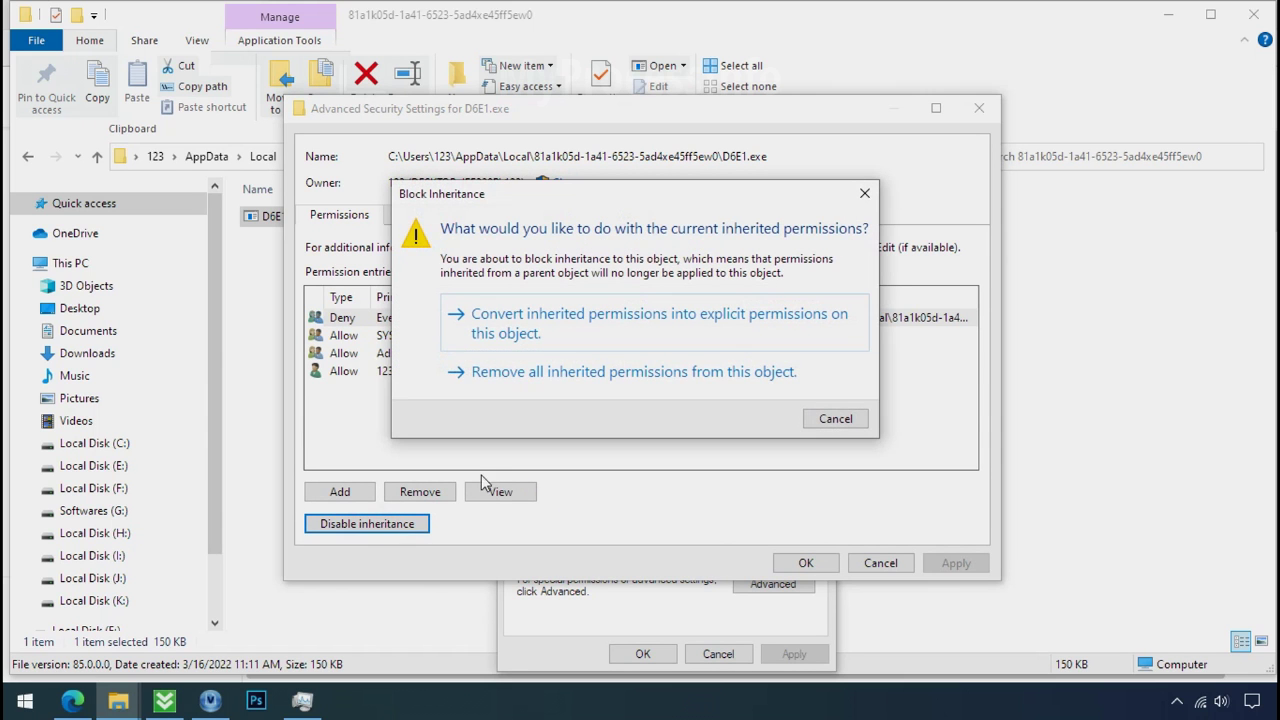
{"action": "left_click", "coordinate": [577, 334]}
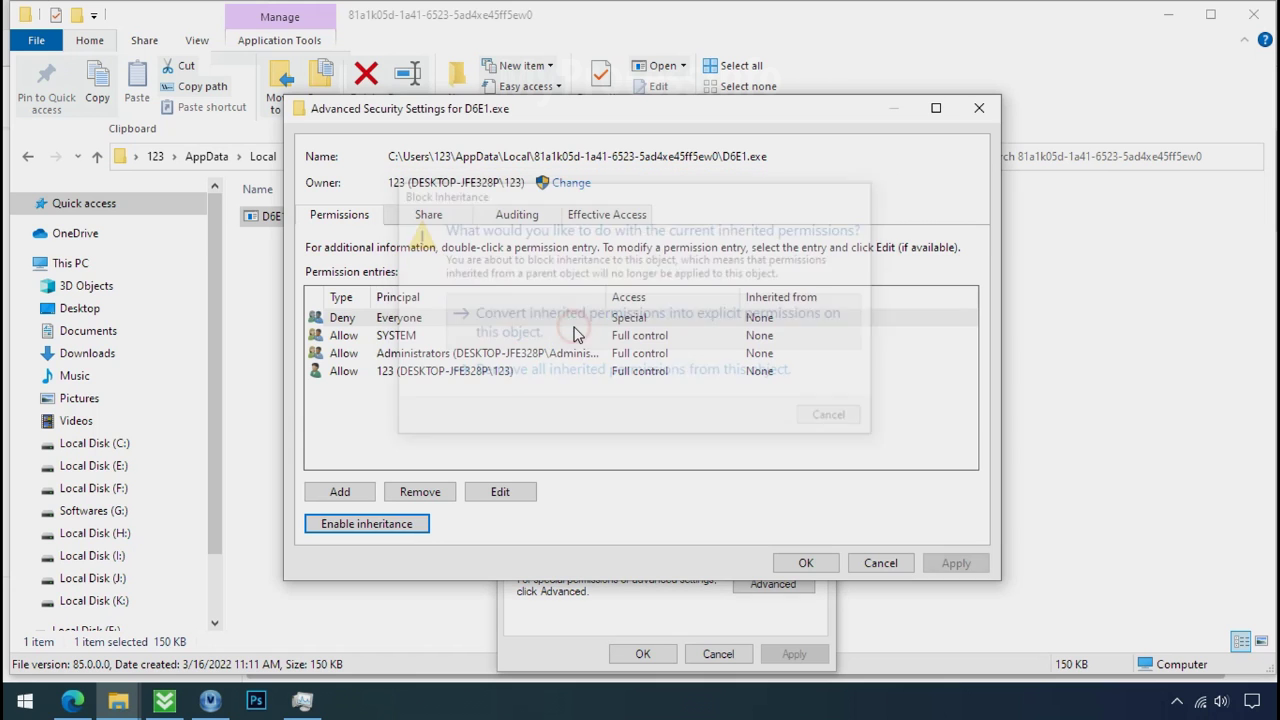
Remove the Deny entry for Everyone from D6E1.exe's permissions, apply the change and delete the file
{"action": "left_click", "coordinate": [556, 316]}
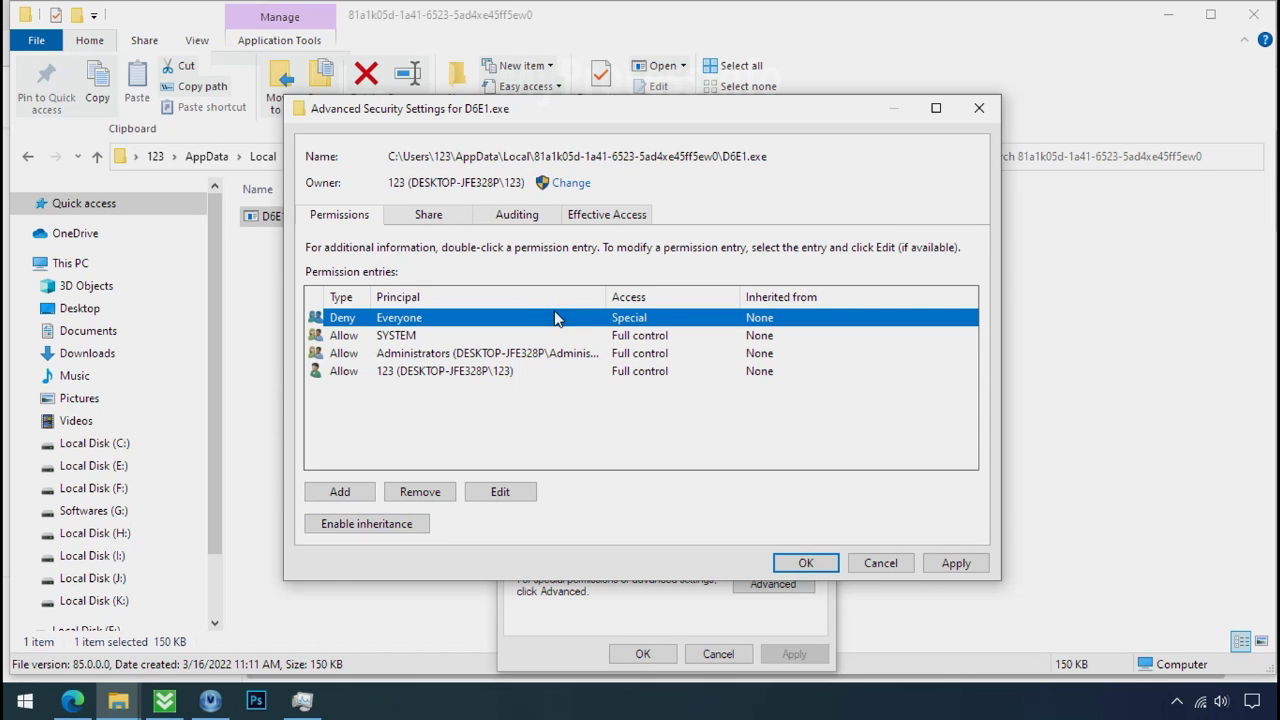
{"action": "left_click", "coordinate": [420, 492]}
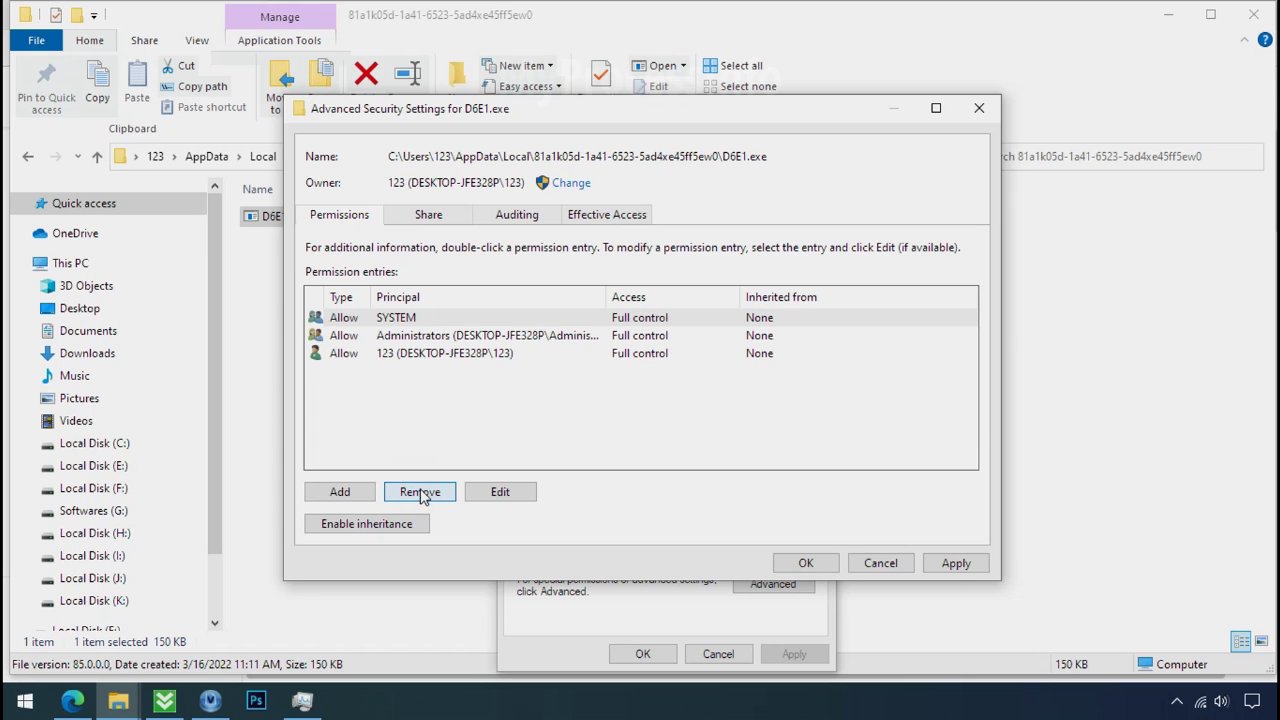
{"action": "left_click", "coordinate": [953, 563]}
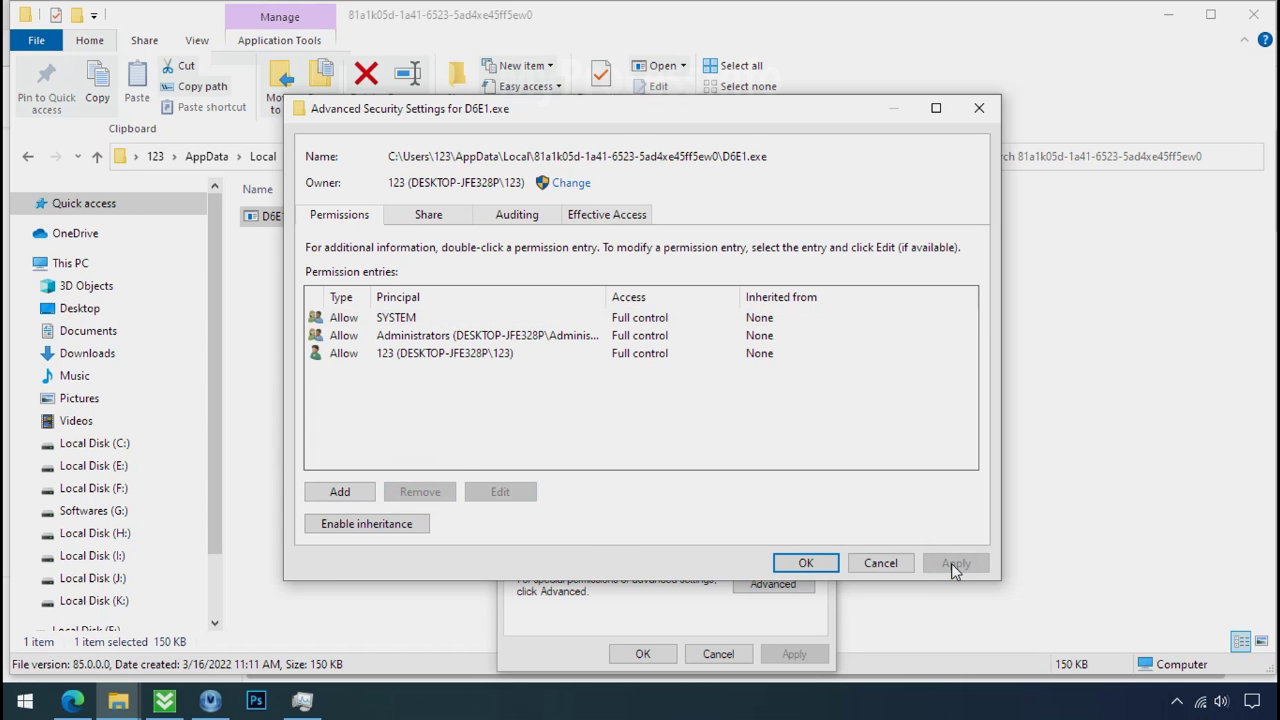
{"action": "left_click", "coordinate": [821, 563]}
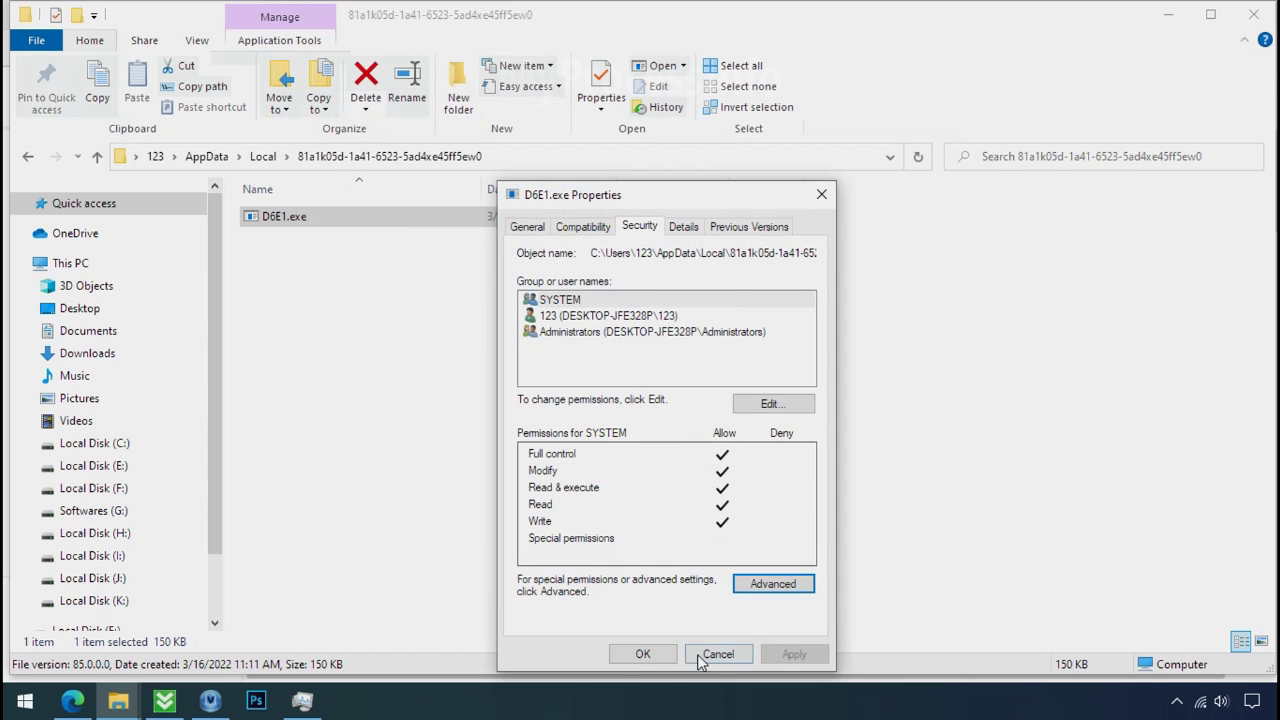
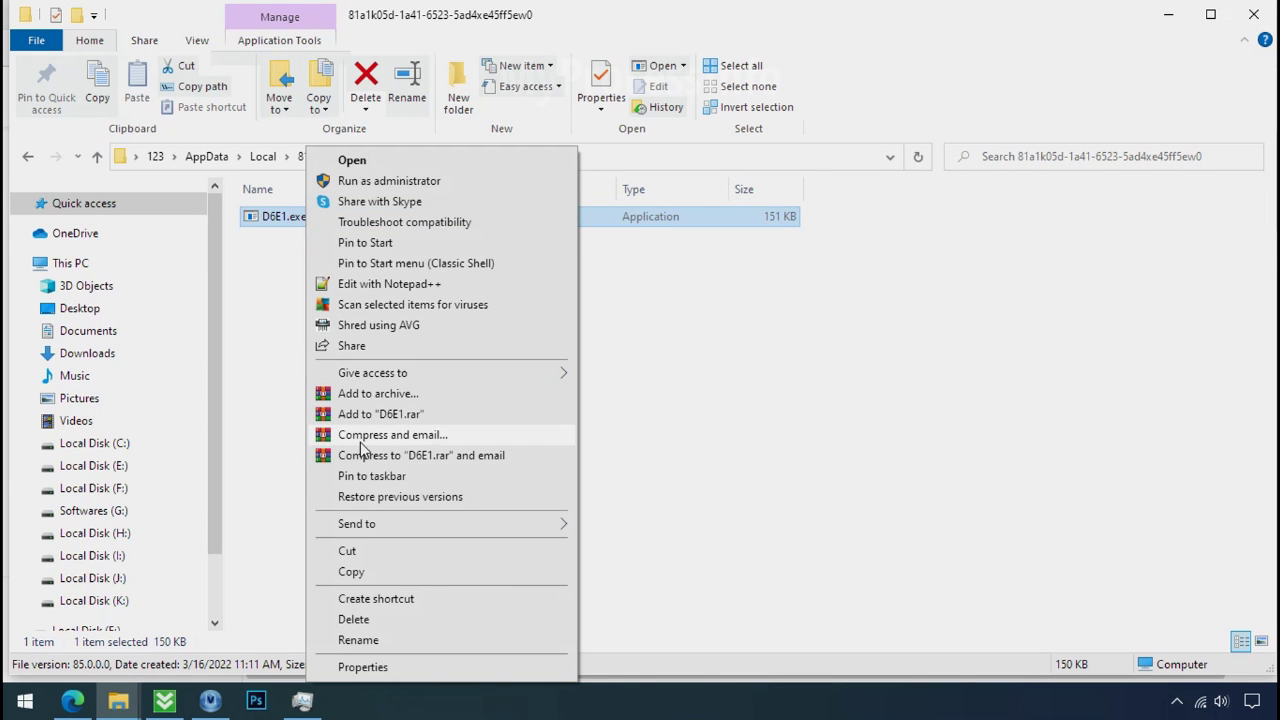
{"action": "left_click", "coordinate": [354, 619]}
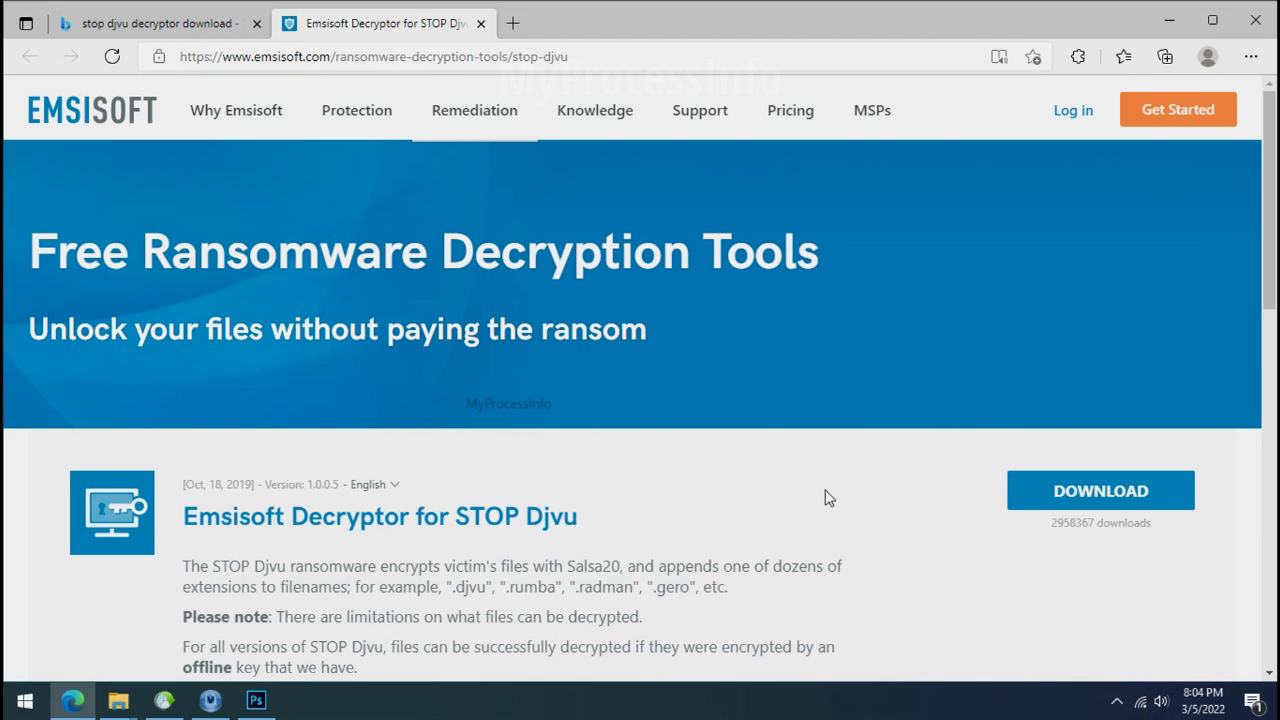
Download the Emsisoft Decryptor for STOP Djvu from the Emsisoft page and close the browser
{"action": "scroll", "coordinate": [826, 497], "scroll_direction": "down", "scroll_amount": 1}
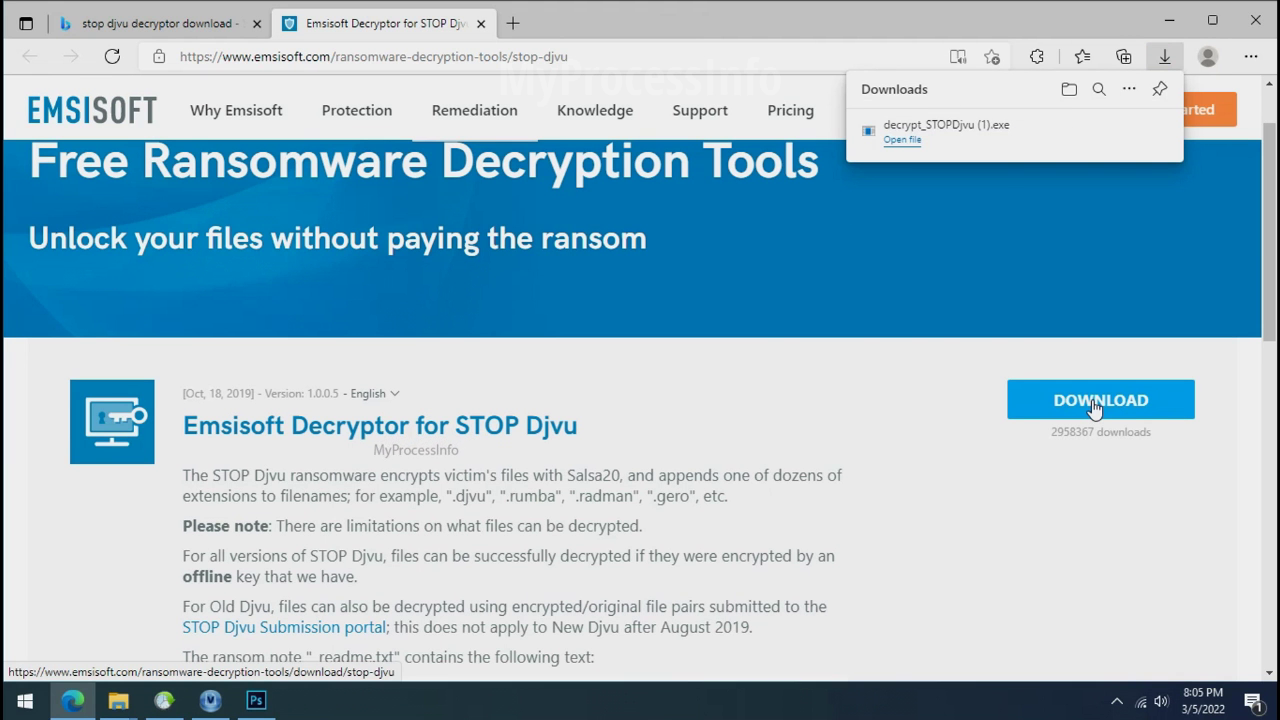
{"action": "left_click", "coordinate": [1250, 30]}
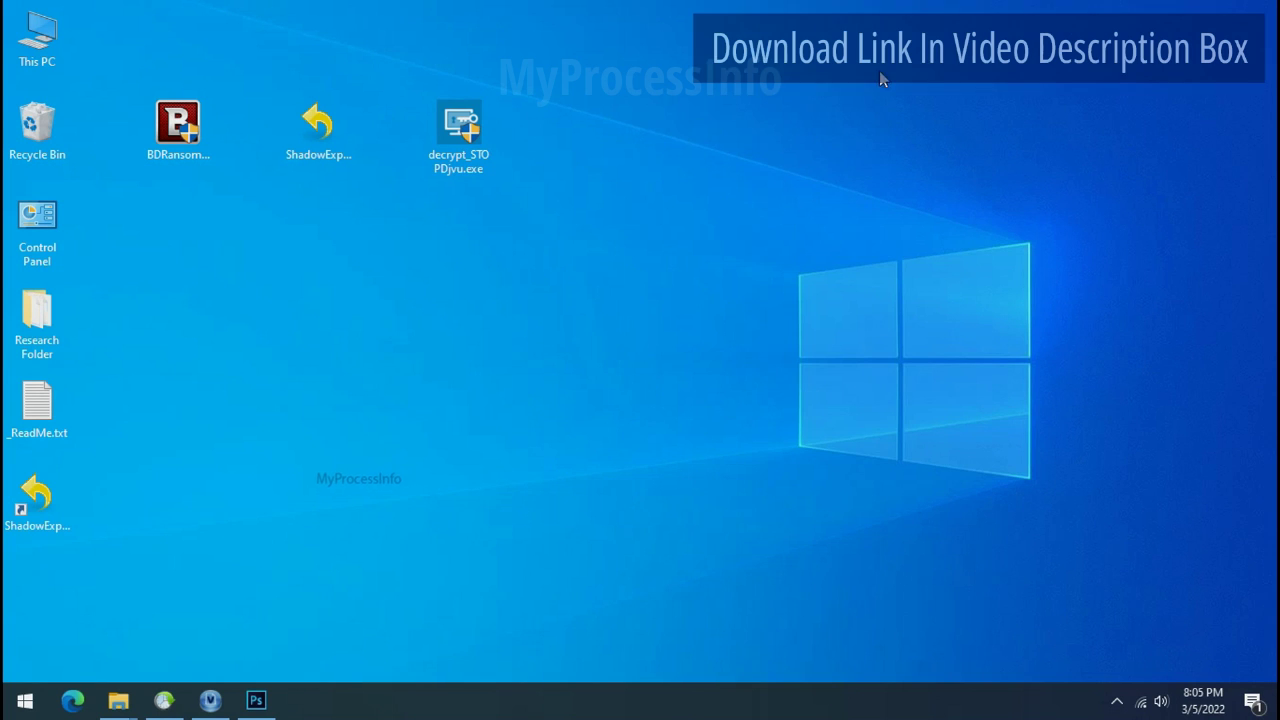
Launch decrypt_STOPDjvu.exe from the desktop and accept its license terms and disclaimer
{"action": "double_click", "coordinate": [470, 138]}
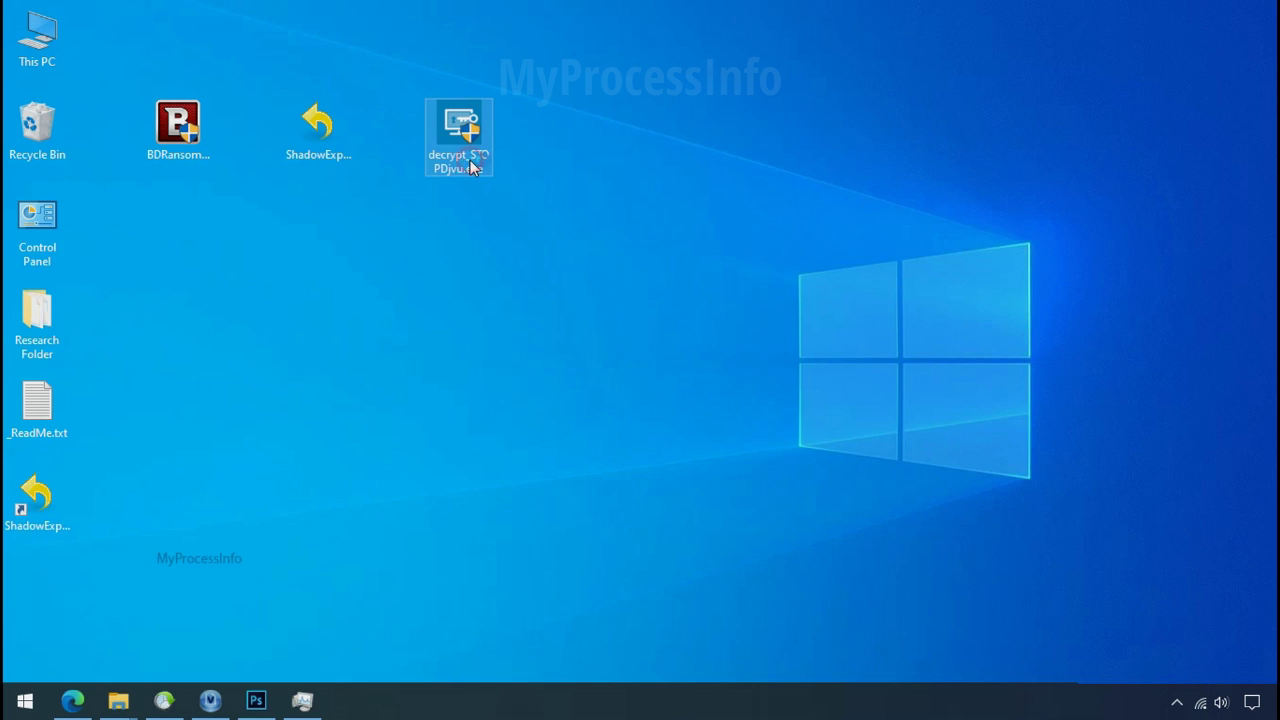
{"action": "double_click", "coordinate": [470, 160]}
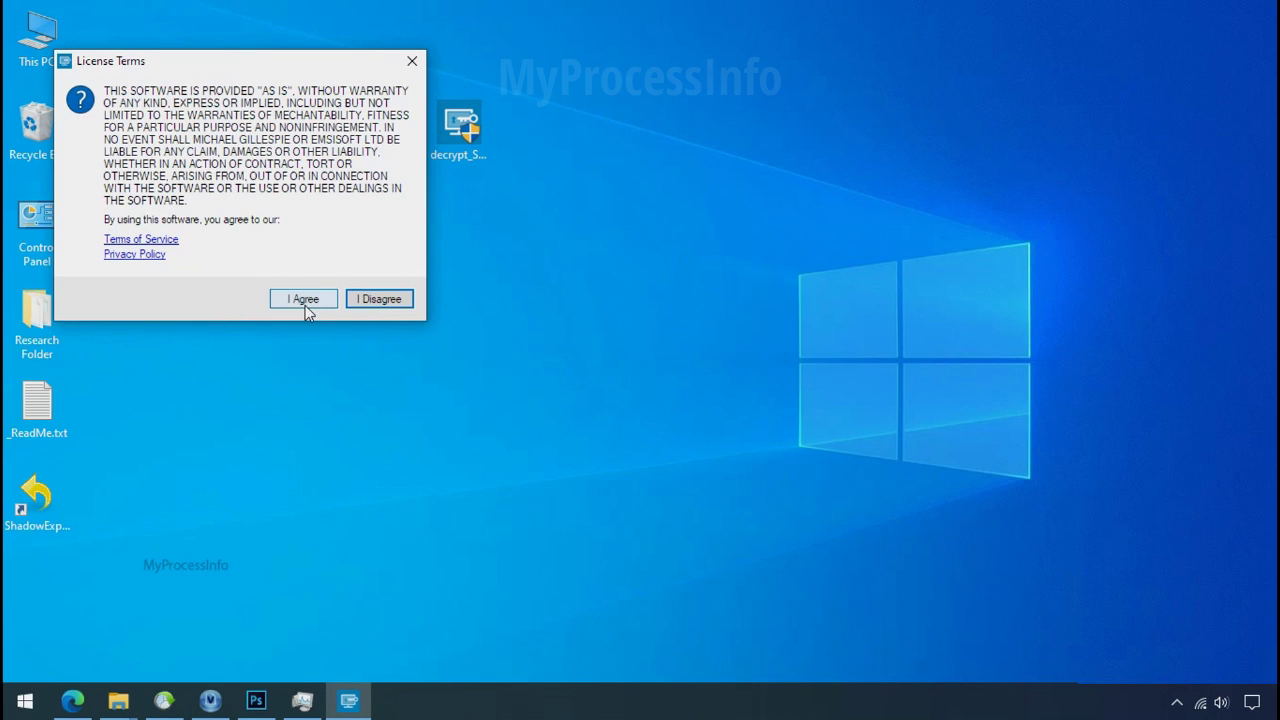
{"action": "left_click", "coordinate": [306, 304]}
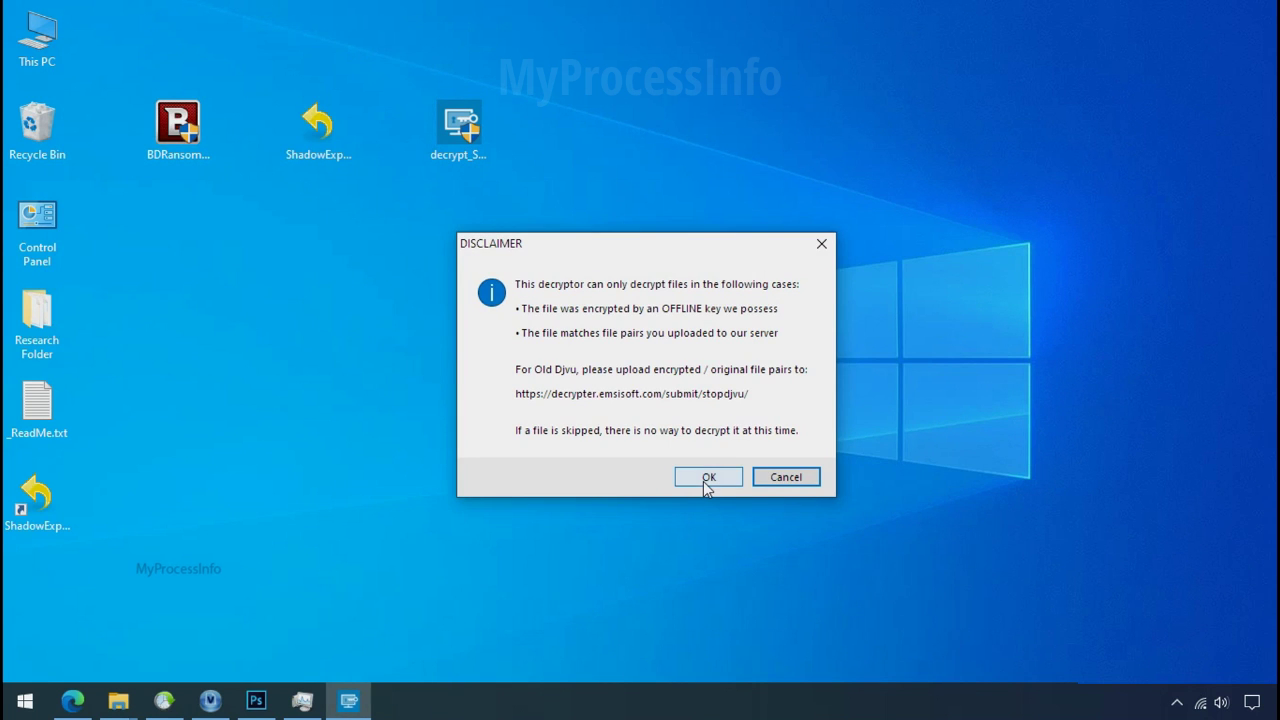
{"action": "left_click", "coordinate": [708, 477]}
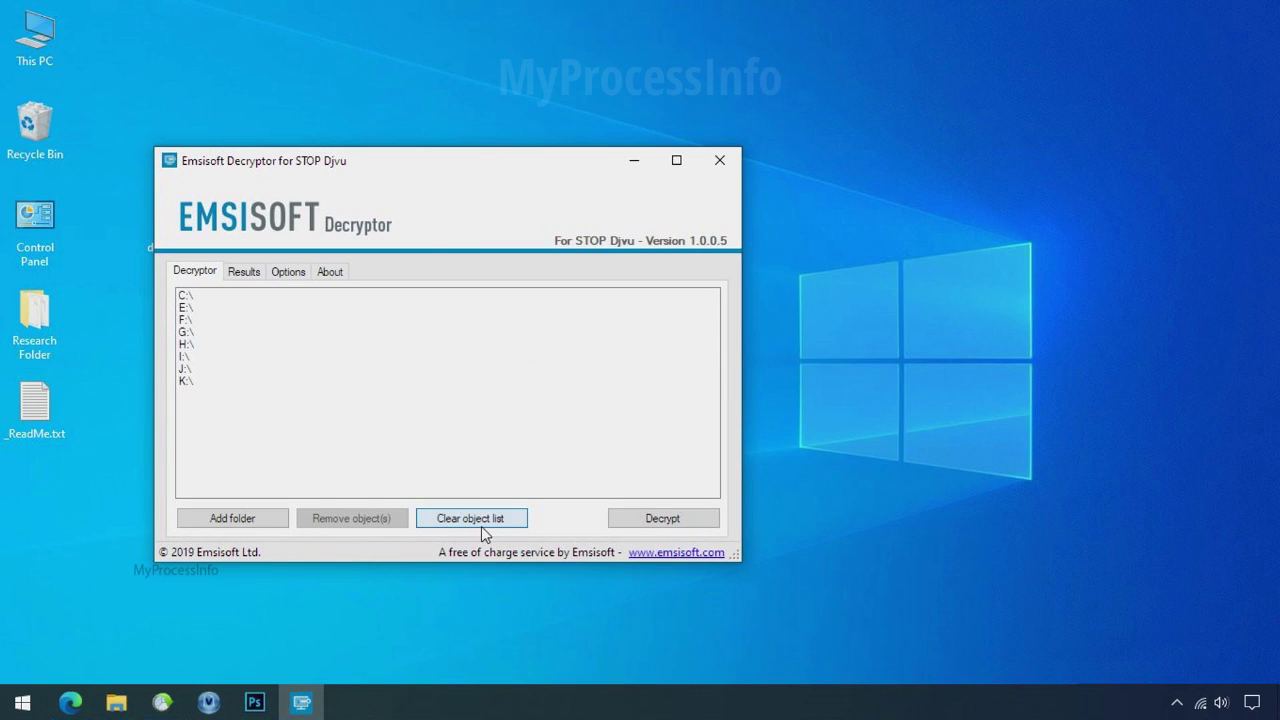
Replace the decryptor's default object list with the Research Folder on the Desktop and start decrypting it
{"action": "left_click", "coordinate": [479, 523]}
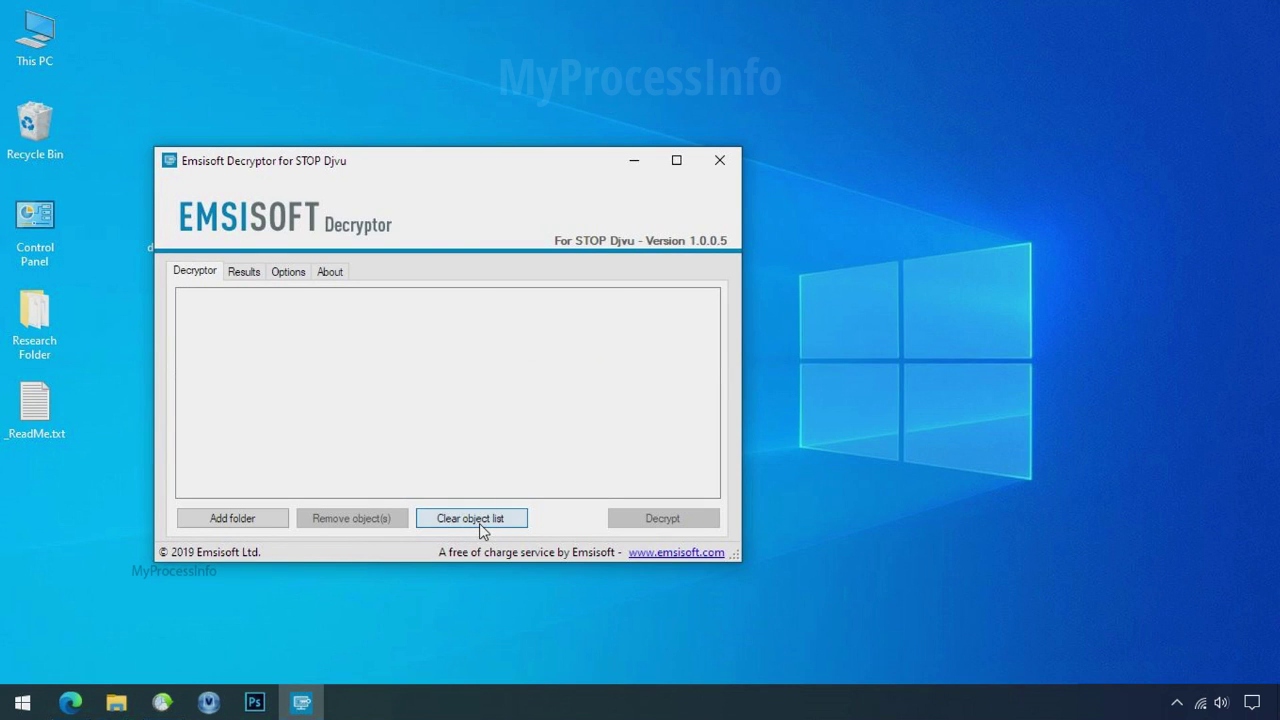
{"action": "left_click", "coordinate": [235, 522]}
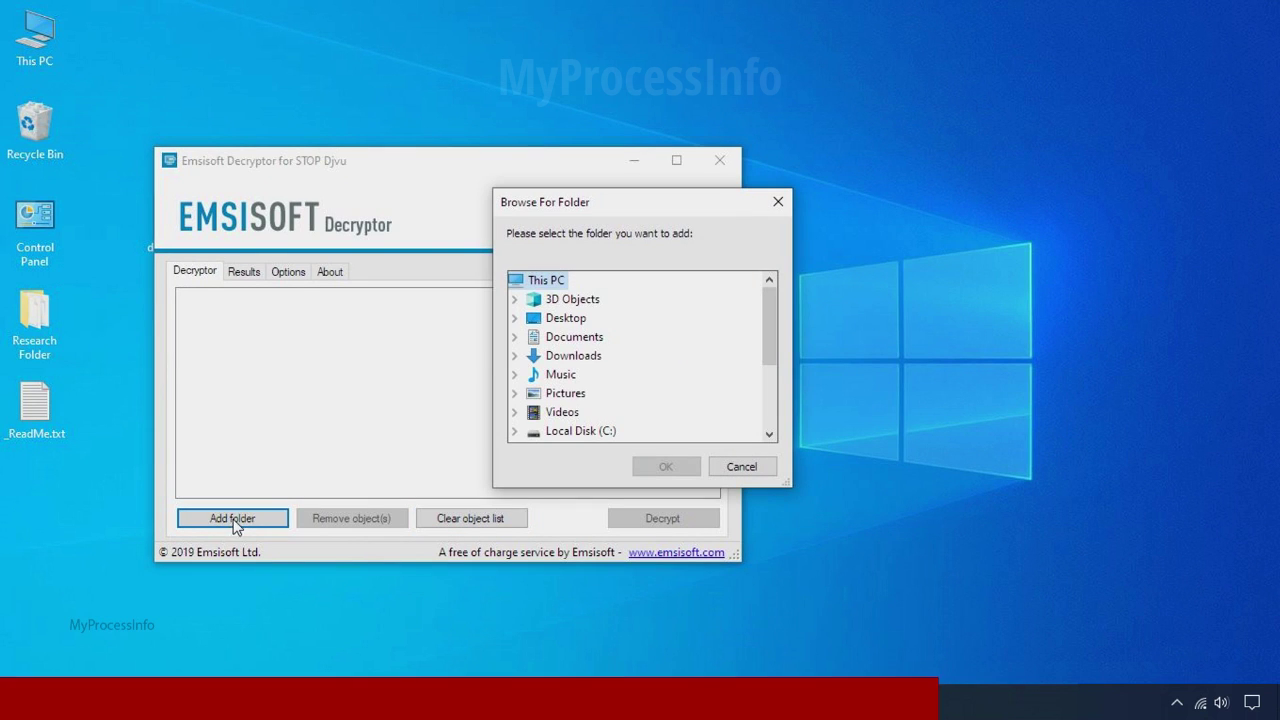
{"action": "double_click", "coordinate": [566, 318]}
{"action": "left_click", "coordinate": [602, 337]}
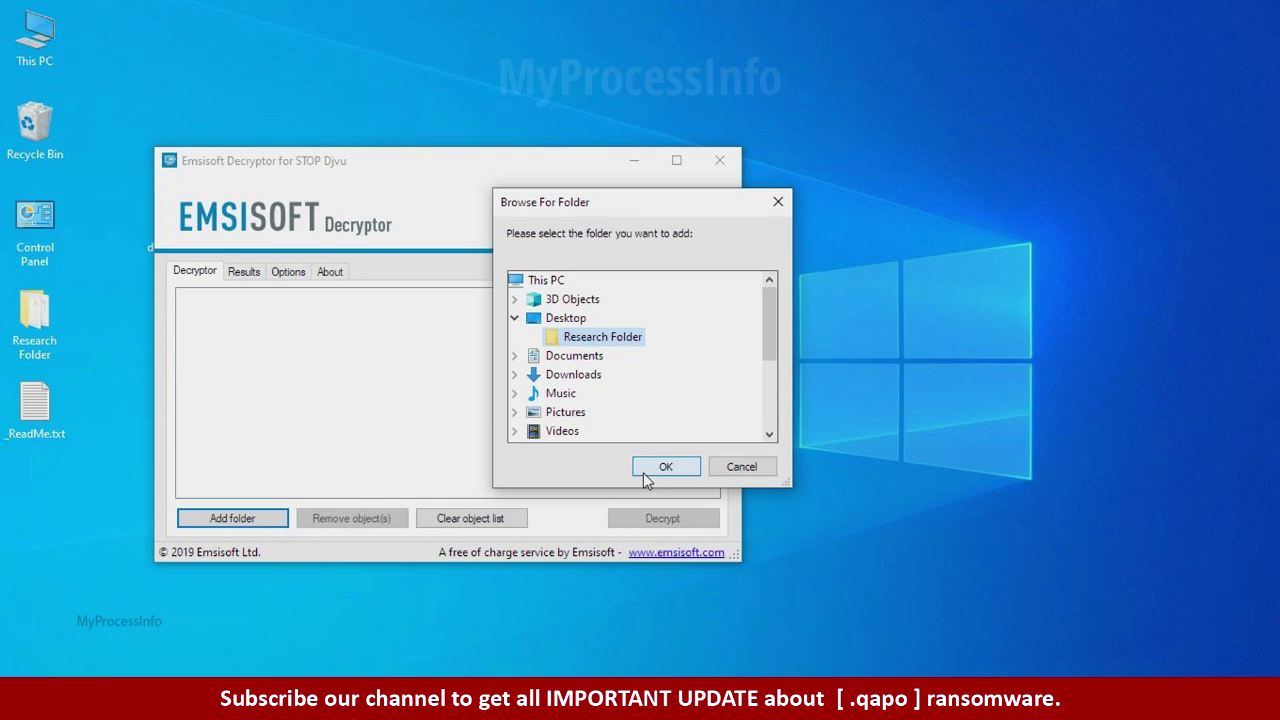
{"action": "left_click", "coordinate": [645, 470]}
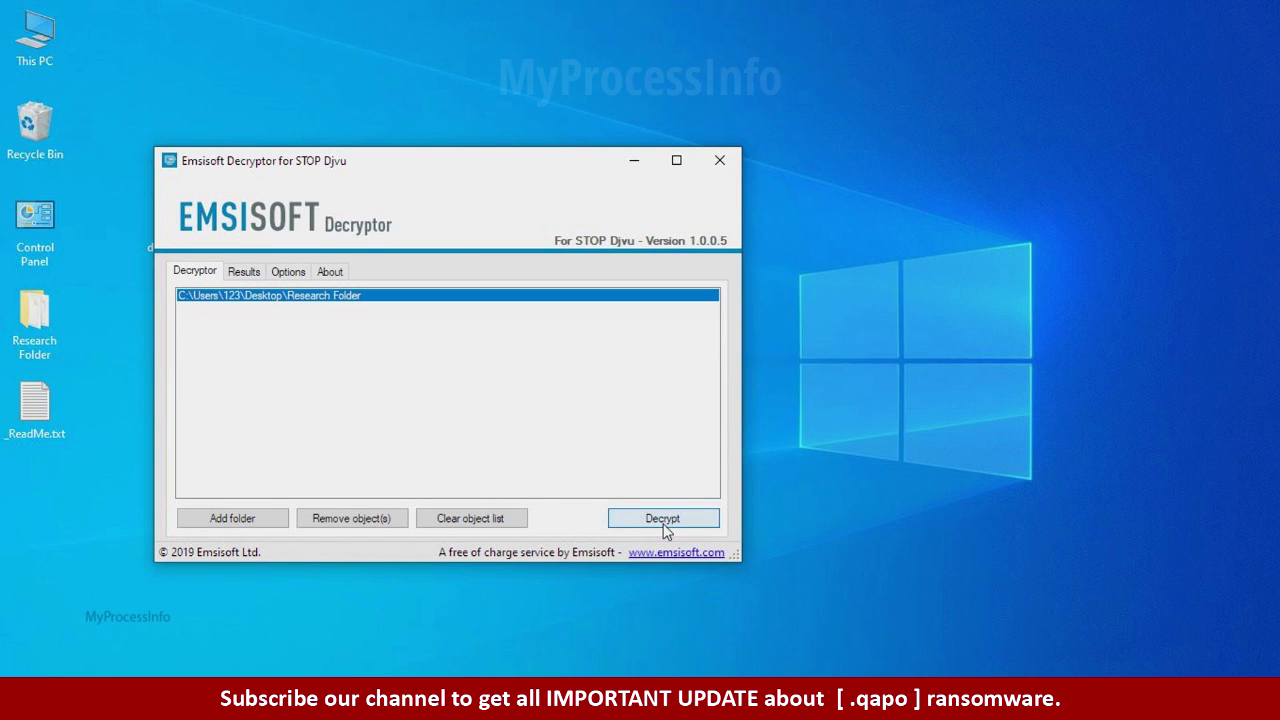
{"action": "left_click", "coordinate": [663, 520]}
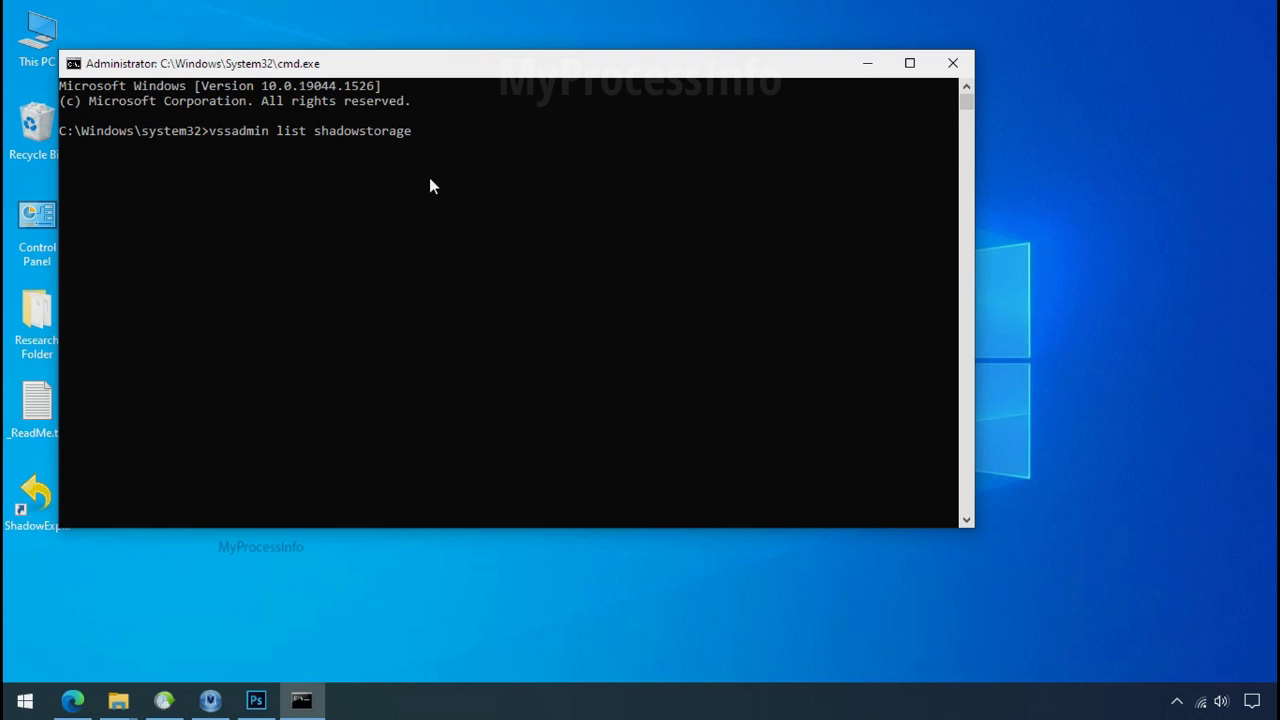
Run "vssadmin list shadowstorage" in the administrator Command Prompt
{"action": "key", "text": "Return"}
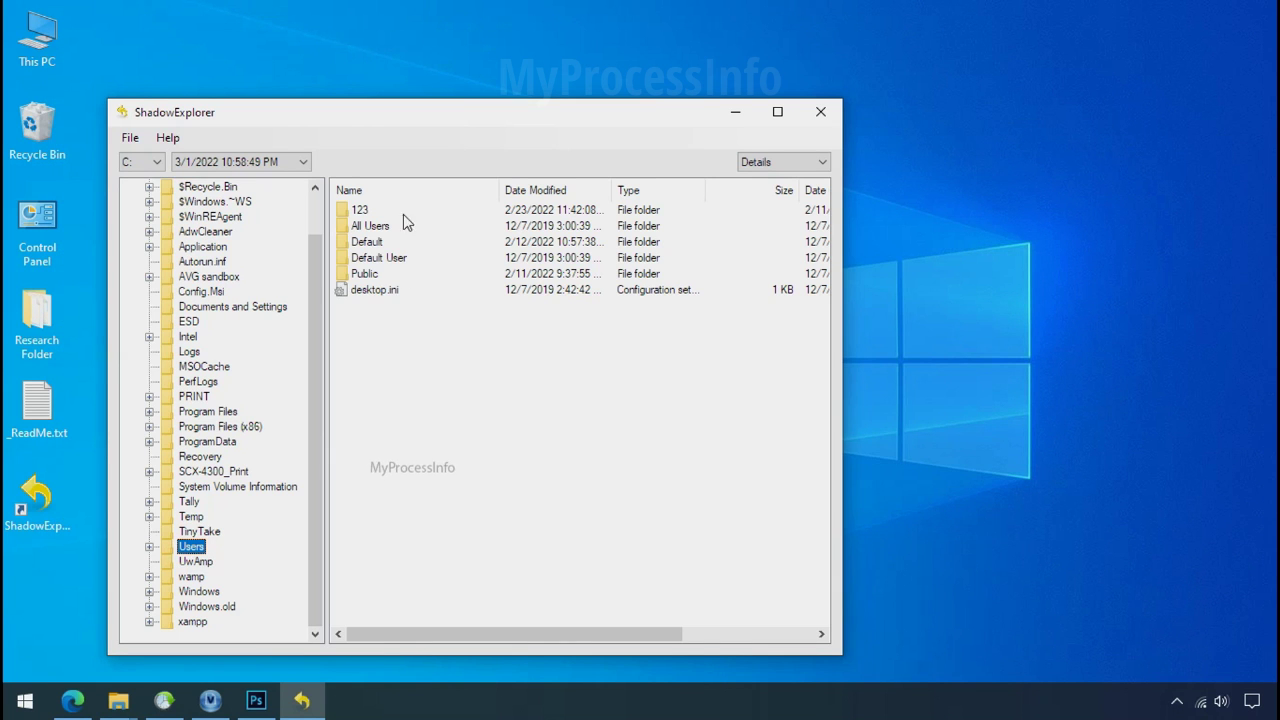
In ShadowExplorer, go to the Desktop of user folder 123 in the C: shadow copy and export the Research Folder
{"action": "double_click", "coordinate": [362, 210]}
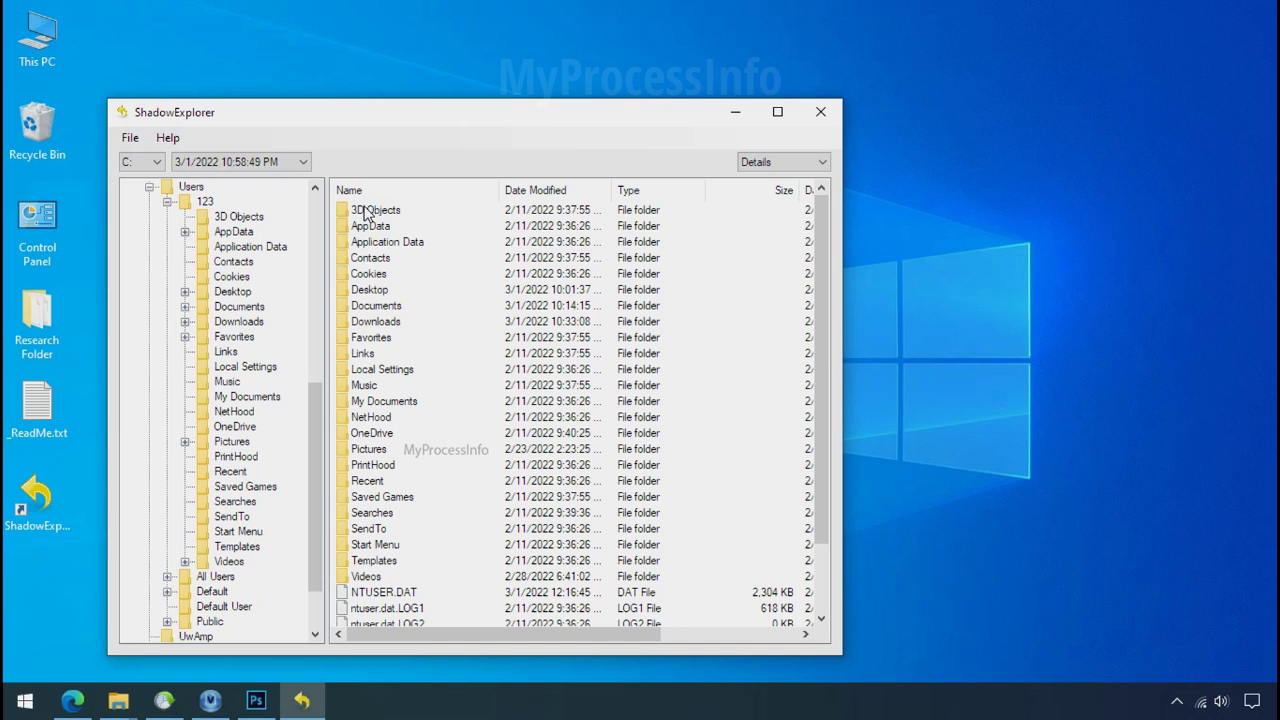
{"action": "double_click", "coordinate": [375, 290]}
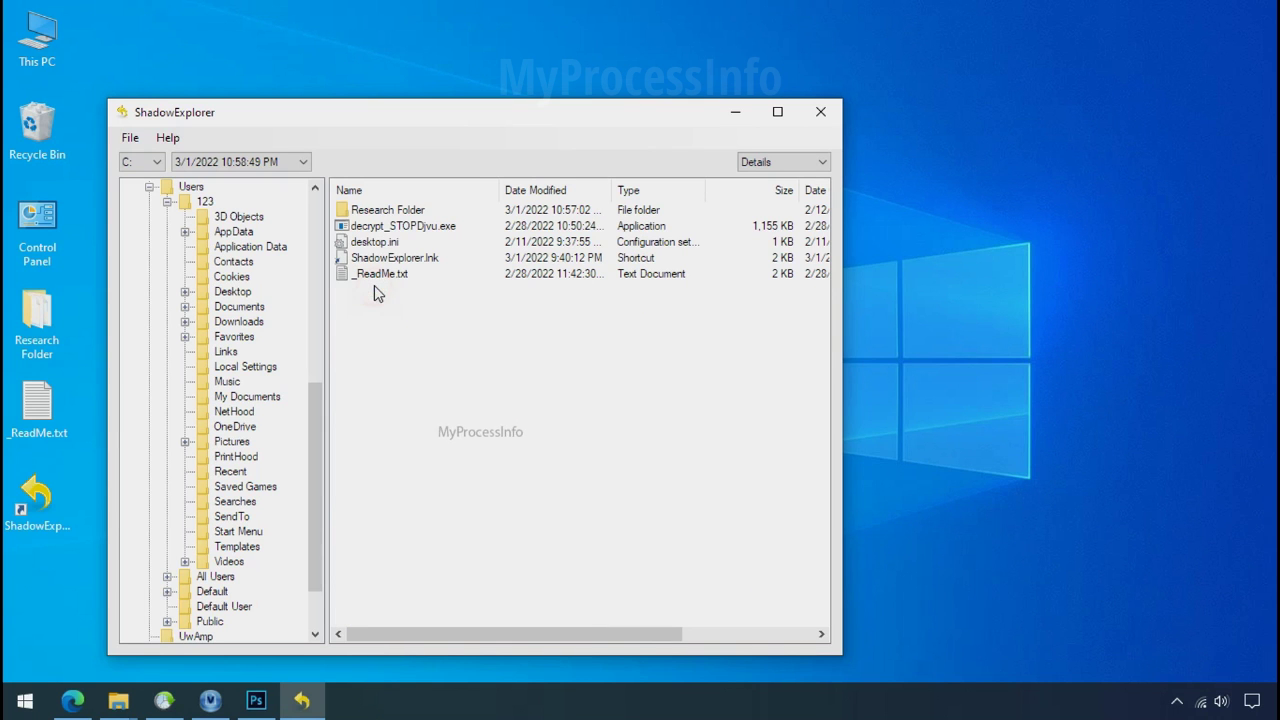
{"action": "right_click", "coordinate": [401, 211]}
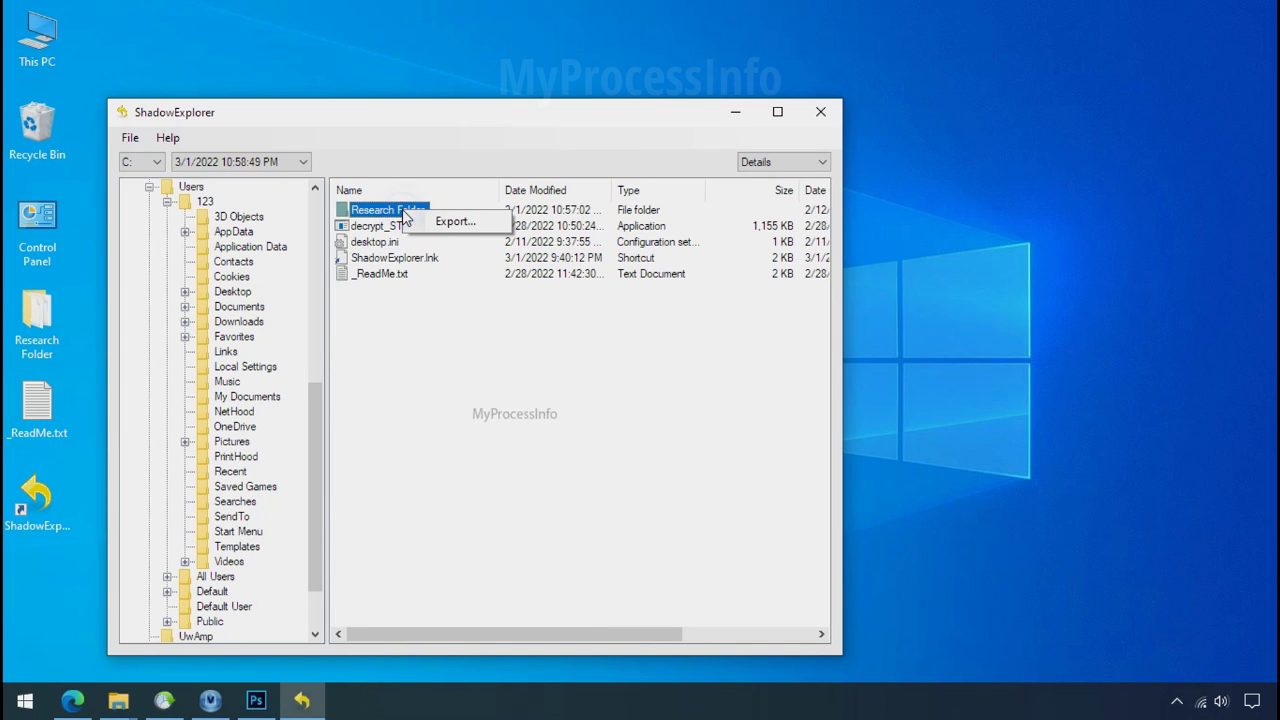
{"action": "left_click", "coordinate": [423, 222]}
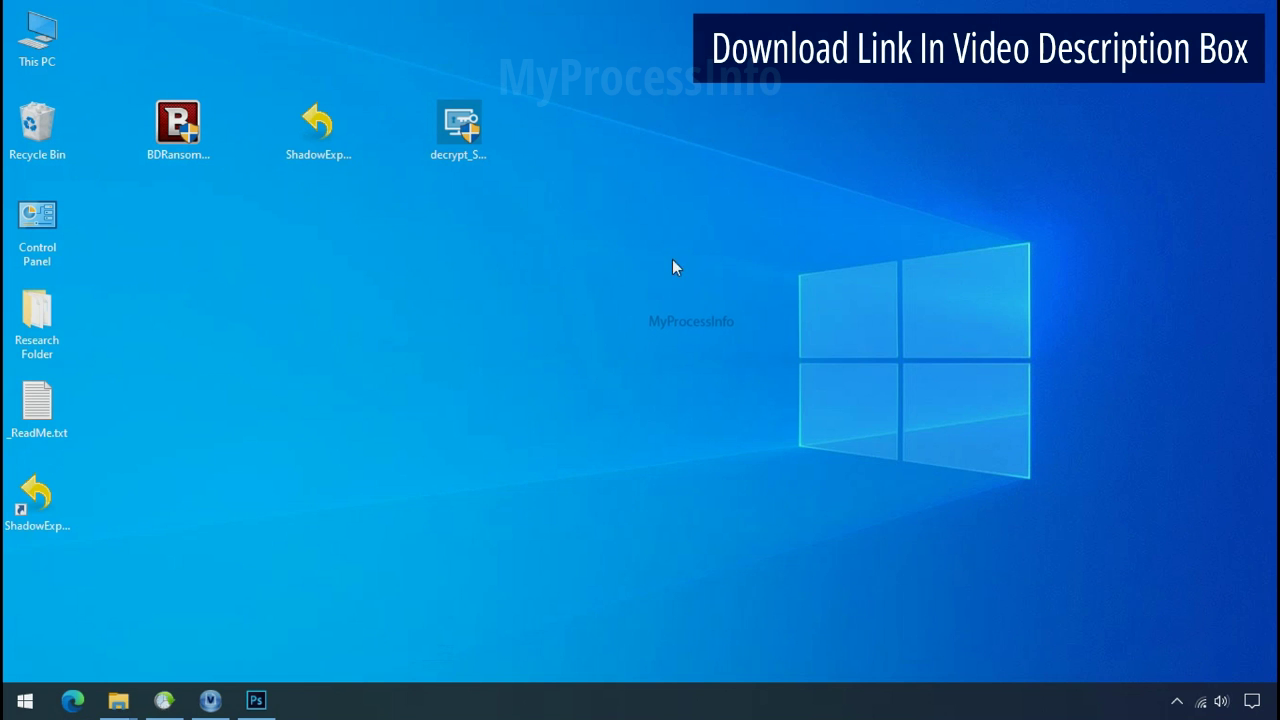
Launch ShadowExplorer from the desktop shortcut and choose drive C: with the 3/1/2022 10:58:49 PM shadow copy
{"action": "double_click", "coordinate": [60, 510]}
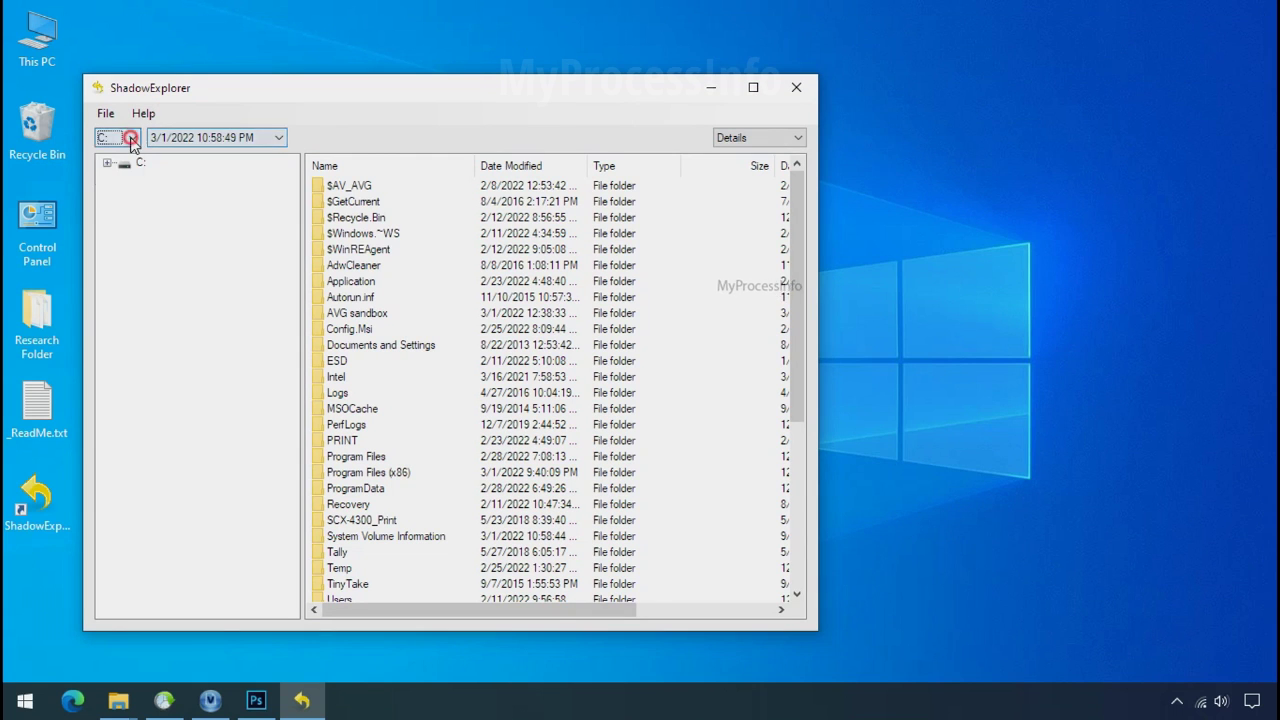
{"action": "left_click", "coordinate": [130, 139]}
{"action": "left_click", "coordinate": [116, 154]}
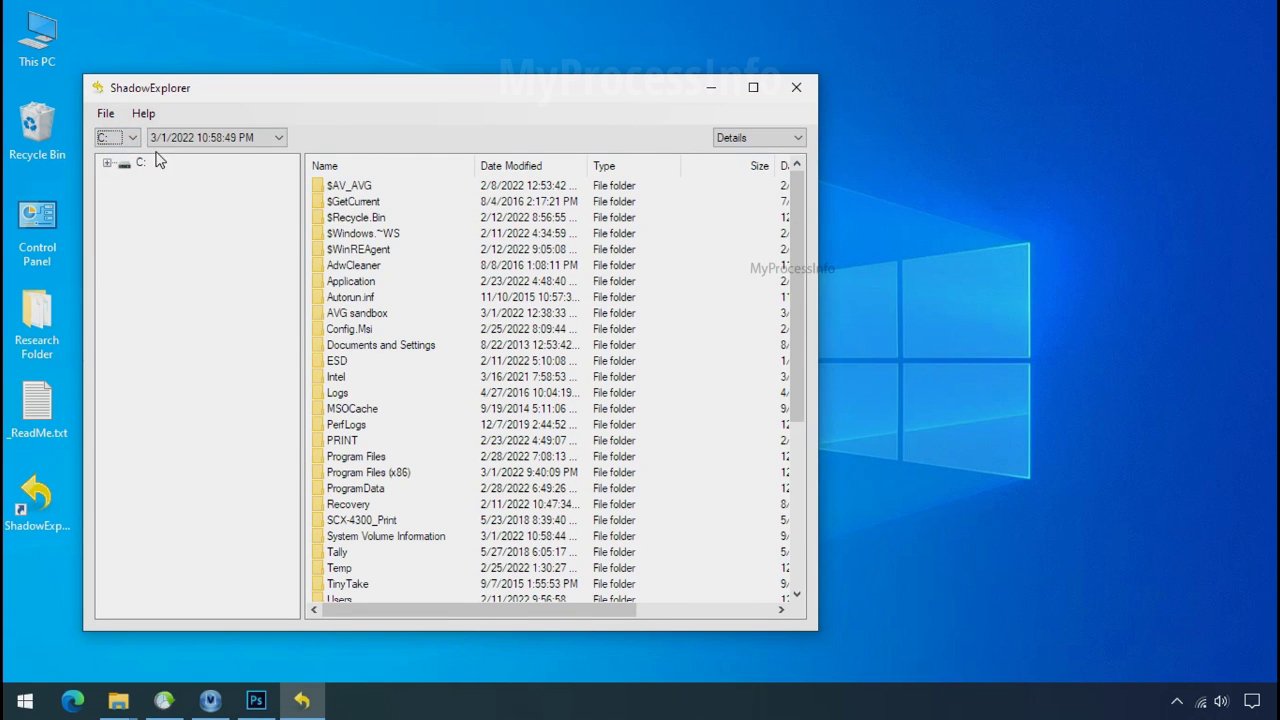
{"action": "left_click", "coordinate": [240, 140]}
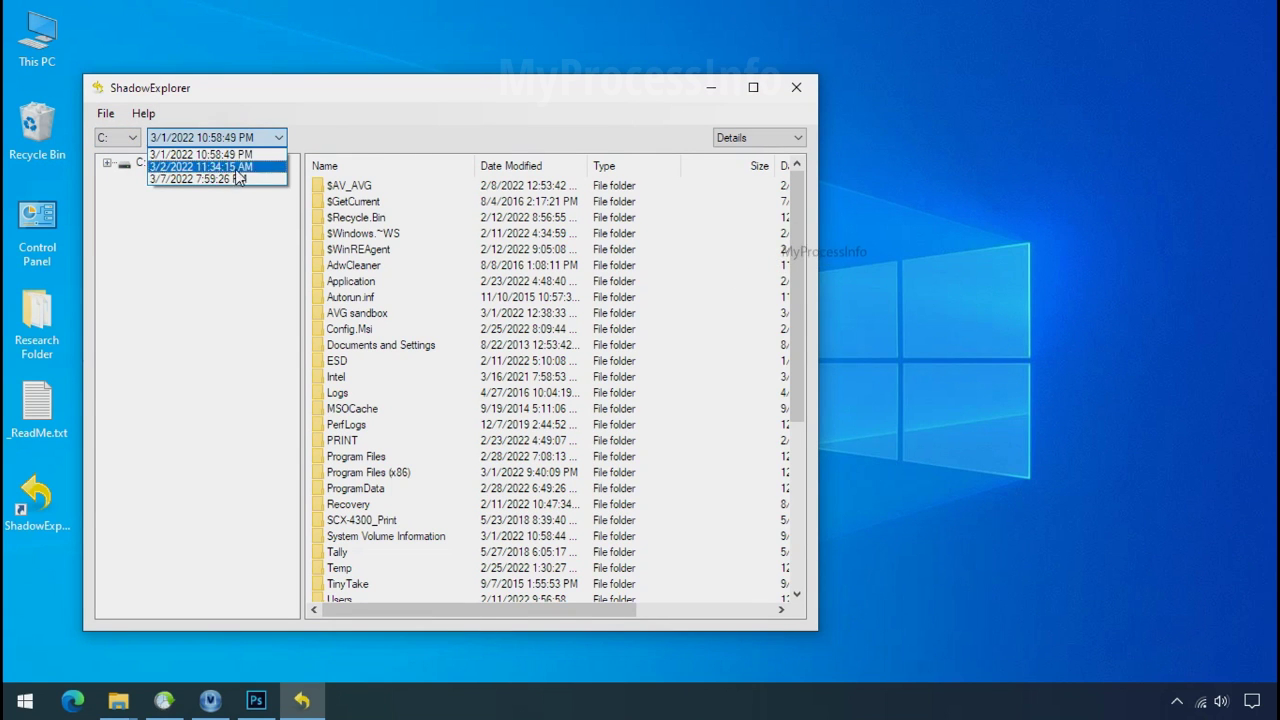
{"action": "left_click", "coordinate": [232, 155]}
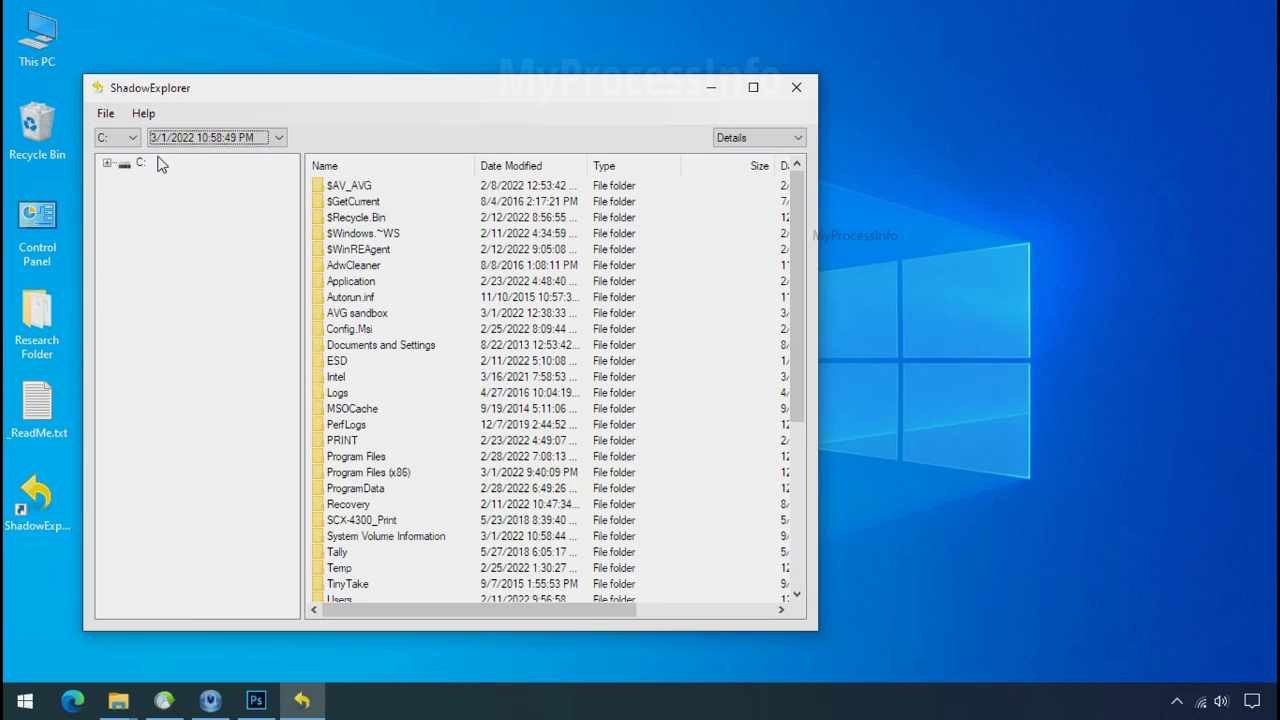
Expand drive C: in the shadow copy and open the Desktop folder of 123 under Users
{"action": "left_click", "coordinate": [107, 162]}
{"action": "left_click", "coordinate": [168, 567]}
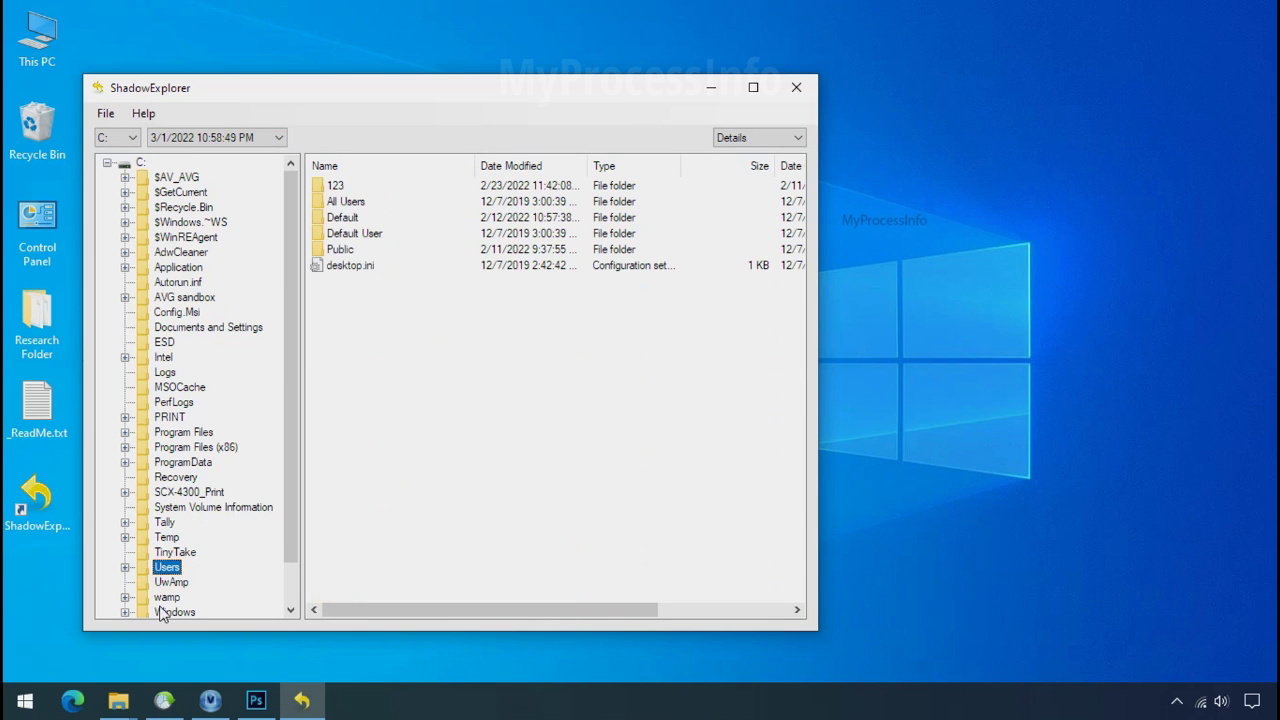
{"action": "left_click", "coordinate": [335, 187]}
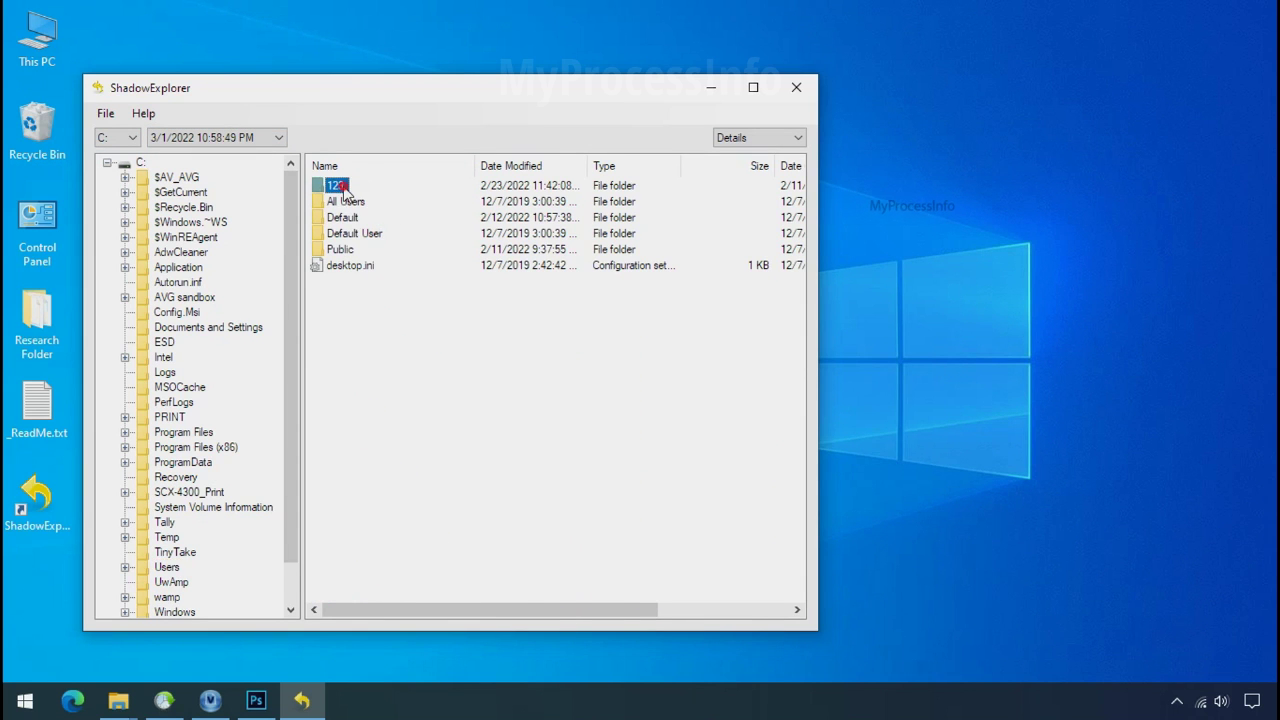
{"action": "double_click", "coordinate": [340, 187]}
{"action": "left_click", "coordinate": [347, 267]}
{"action": "double_click", "coordinate": [346, 266]}
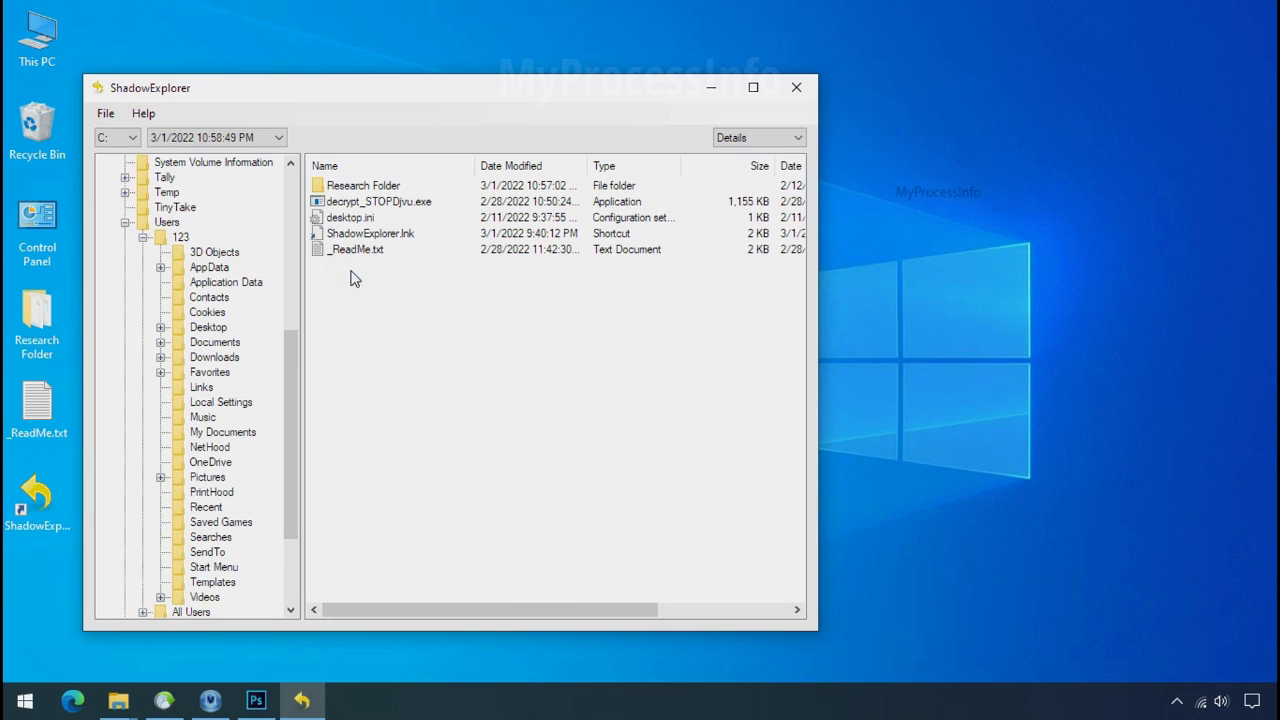
Export the Research Folder from the shadow copy to the Recover folder on Softwares (G:)
{"action": "left_click", "coordinate": [364, 187]}
{"action": "right_click", "coordinate": [356, 183]}
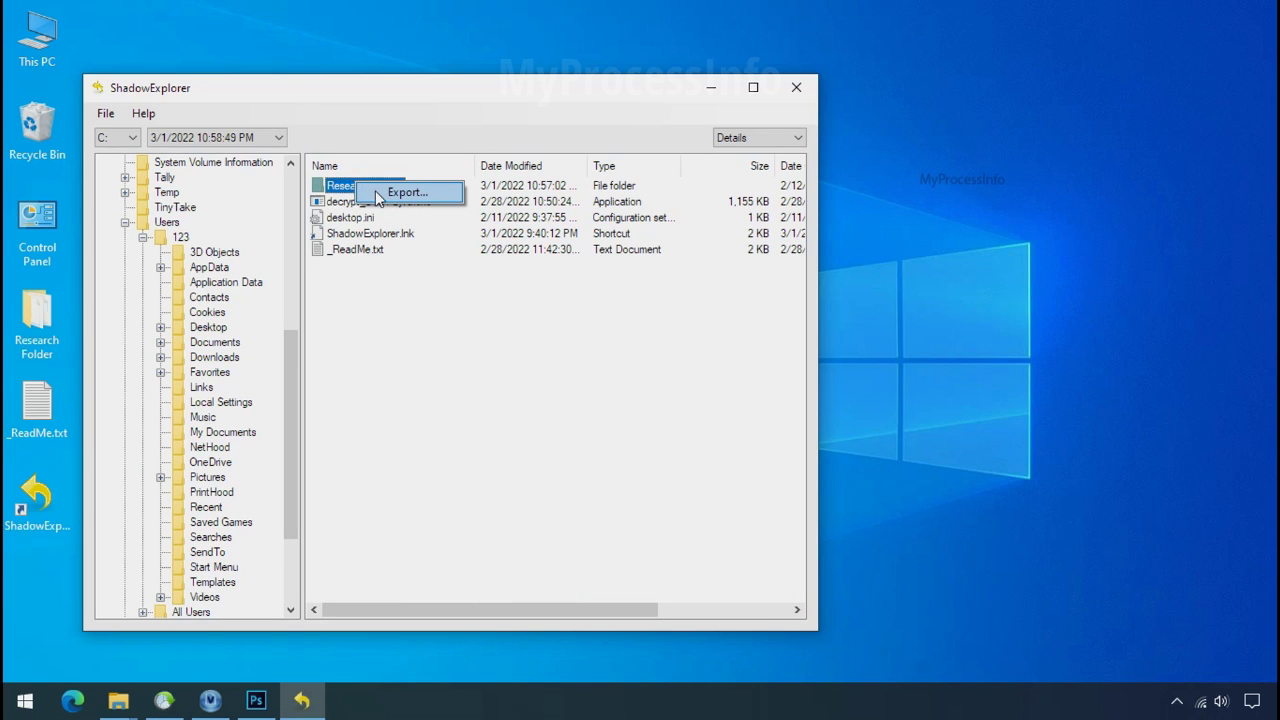
{"action": "left_click", "coordinate": [386, 195]}
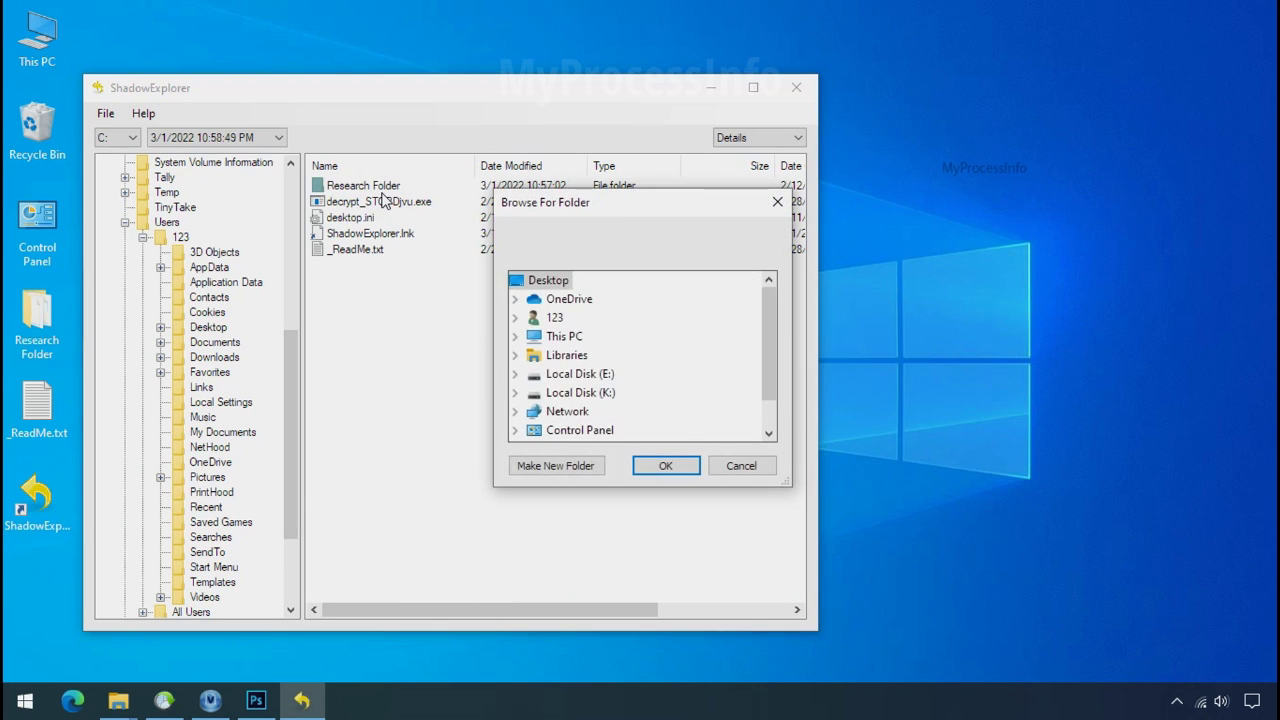
{"action": "double_click", "coordinate": [540, 336]}
{"action": "scroll", "coordinate": [607, 362], "scroll_direction": "down", "scroll_amount": 2}
{"action": "double_click", "coordinate": [597, 374]}
{"action": "left_click", "coordinate": [601, 392]}
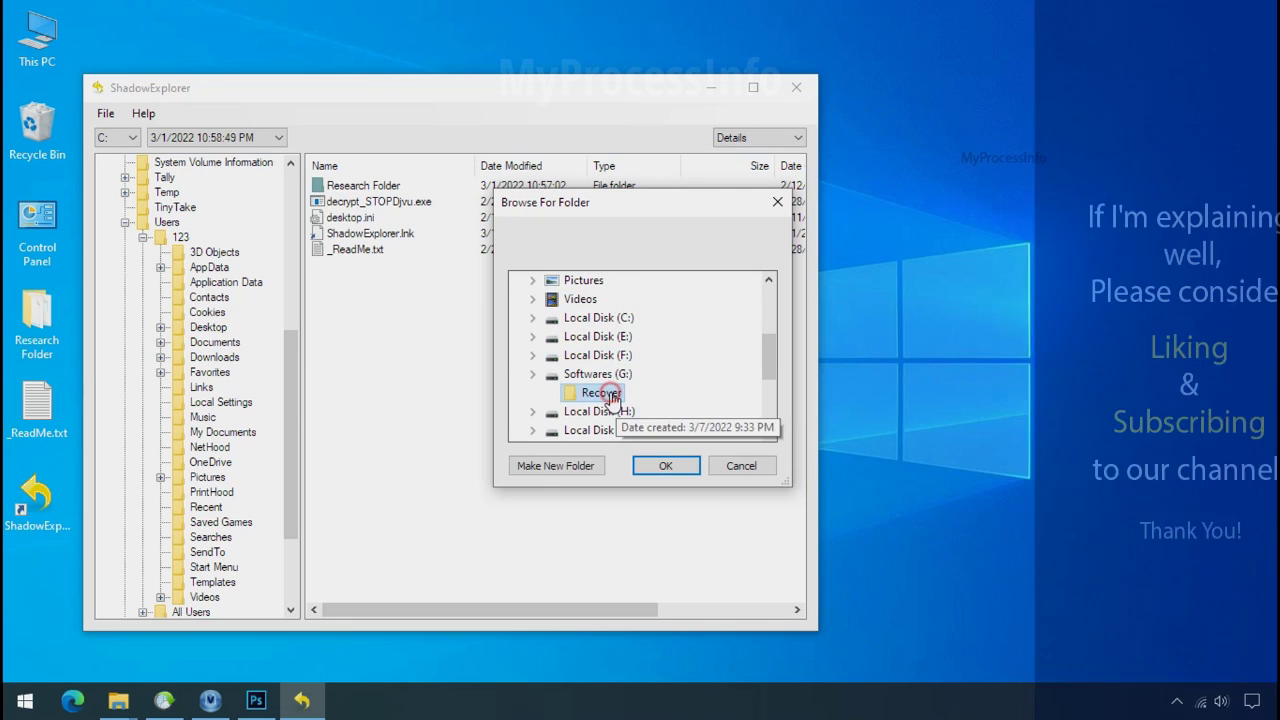
{"action": "left_click", "coordinate": [660, 467]}
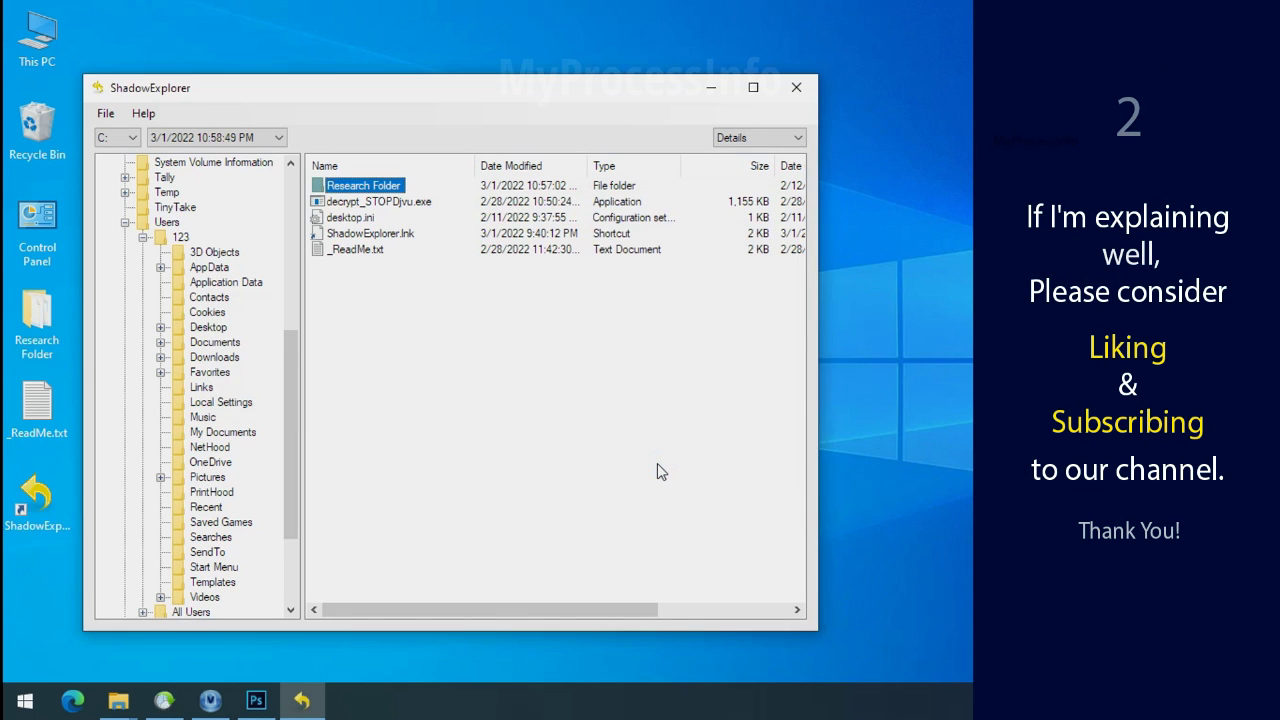
Minimize ShadowExplorer and, in File Explorer, open the exported Research Folder inside Recover on Softwares (G:)
{"action": "left_click", "coordinate": [711, 88]}
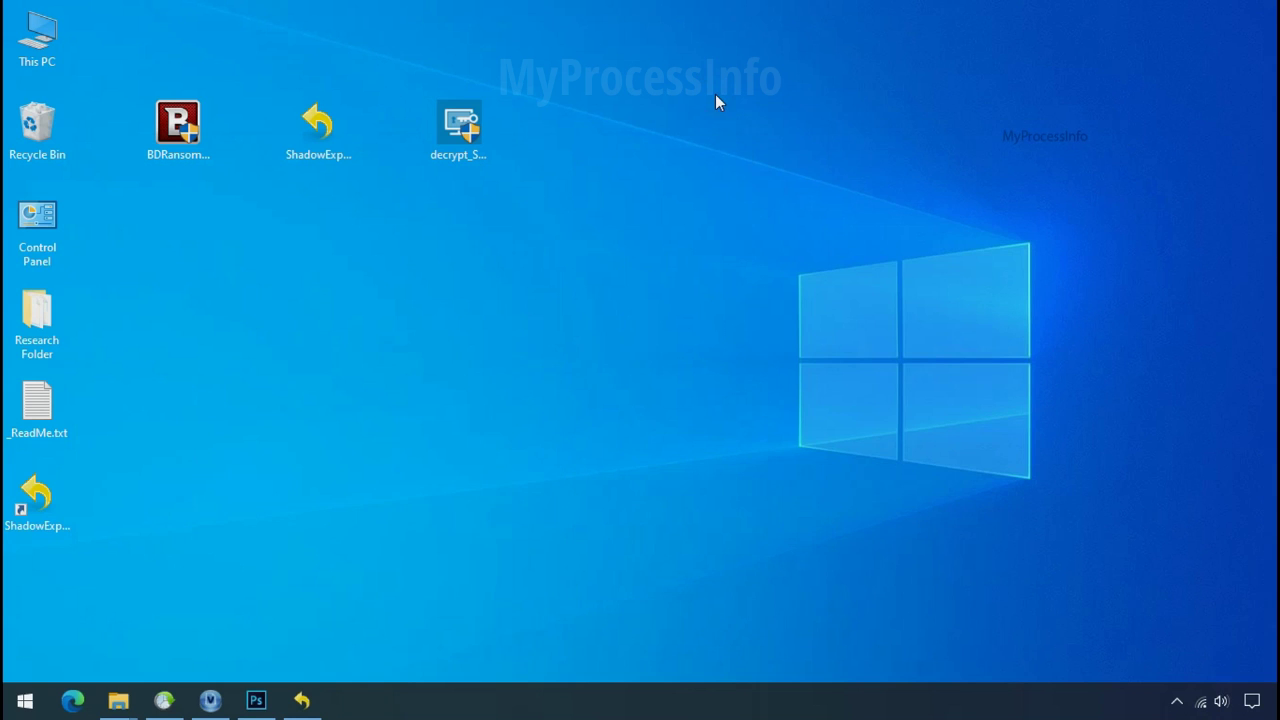
{"action": "left_click", "coordinate": [120, 705]}
{"action": "left_click", "coordinate": [95, 511]}
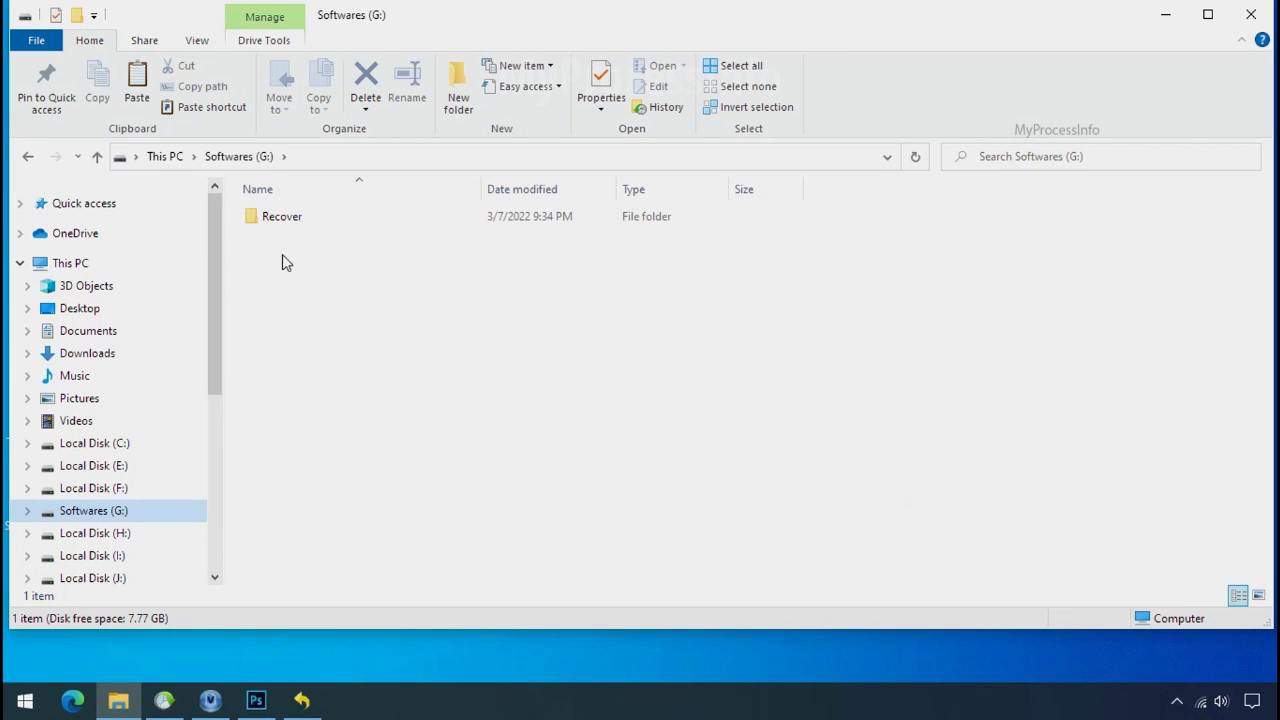
{"action": "double_click", "coordinate": [257, 219]}
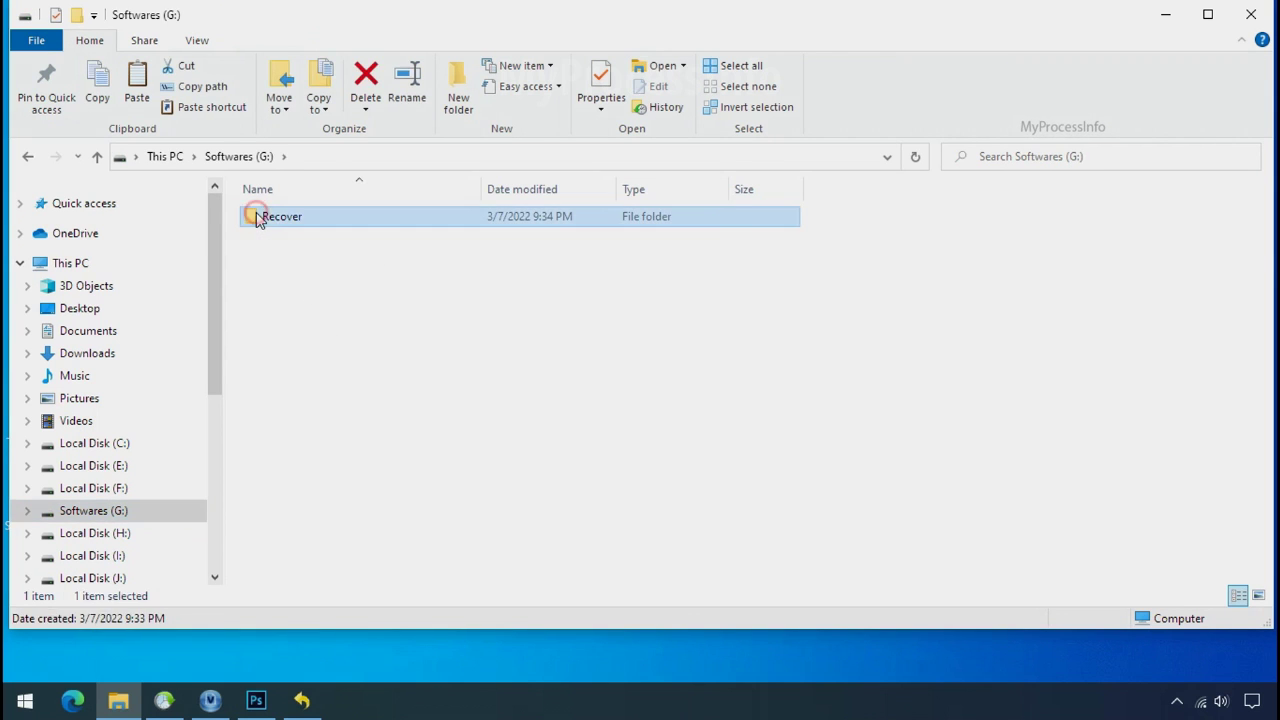
{"action": "double_click", "coordinate": [266, 220]}
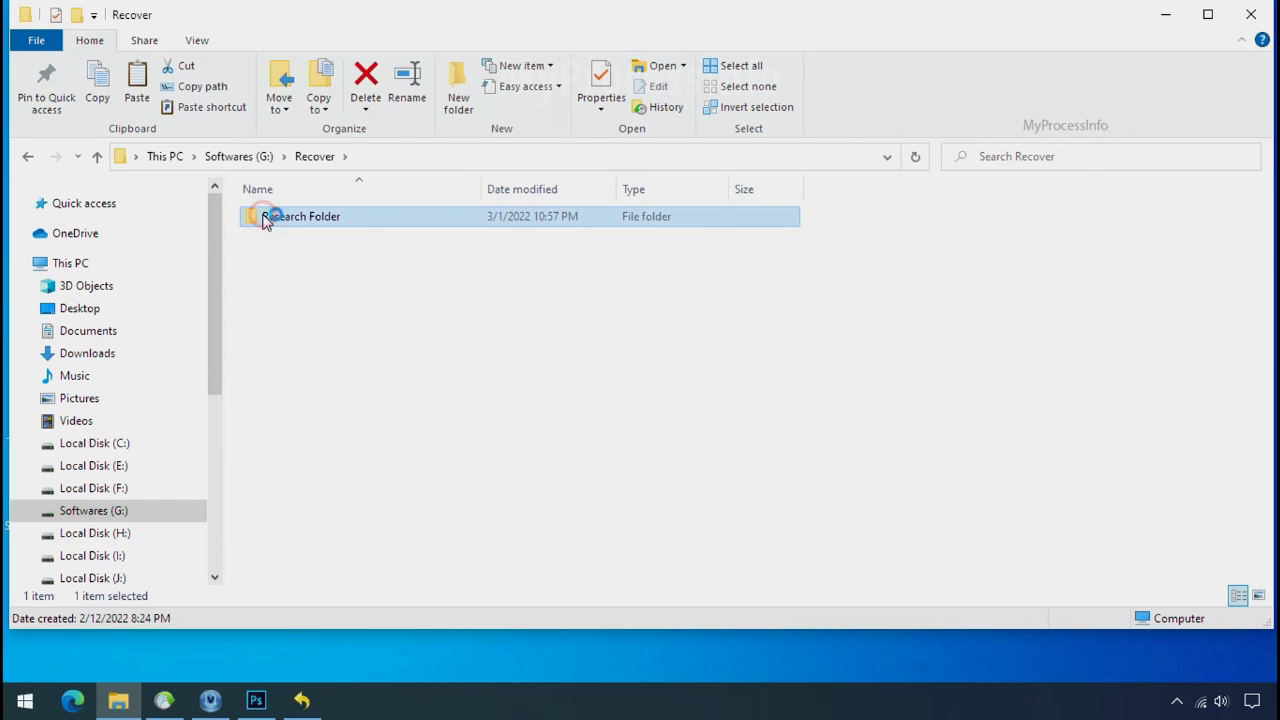
Check the exported PNG, PDF and XLSX files and enlarge their icons in the Research Folder
{"action": "left_click", "coordinate": [288, 223]}
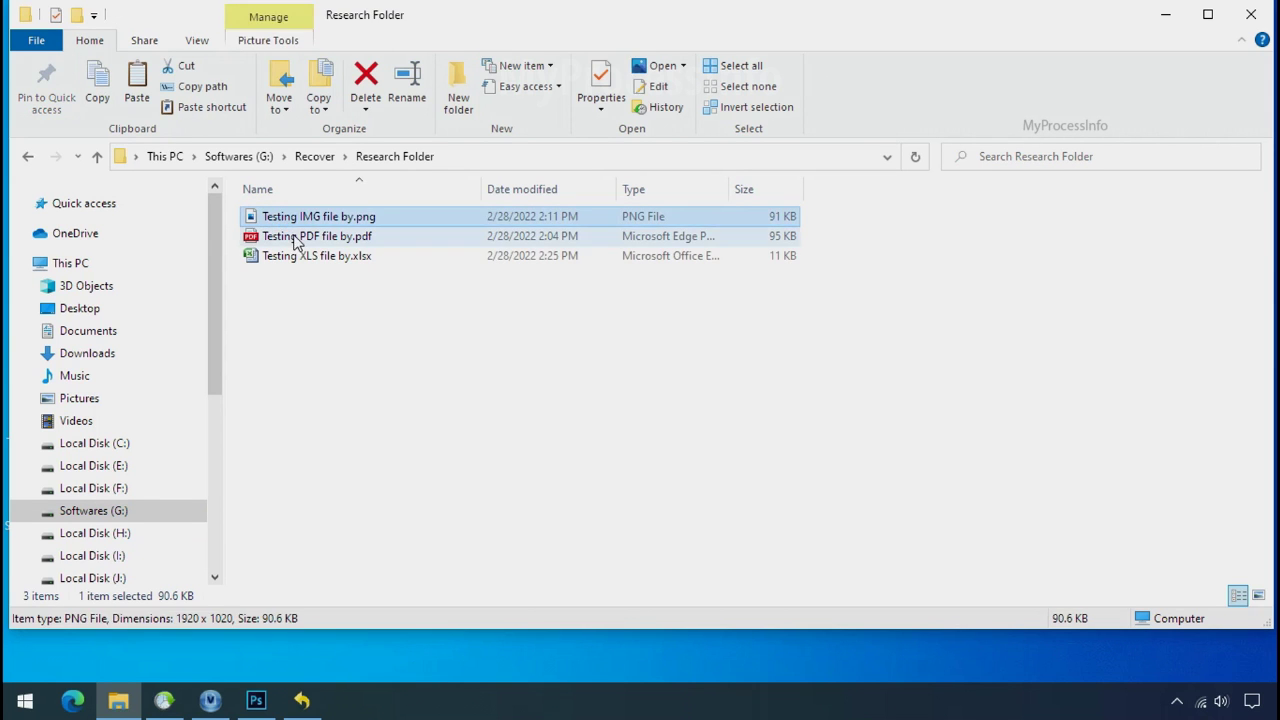
{"action": "left_click", "coordinate": [293, 237]}
{"action": "left_click", "coordinate": [313, 256]}
{"action": "left_click", "coordinate": [333, 218]}
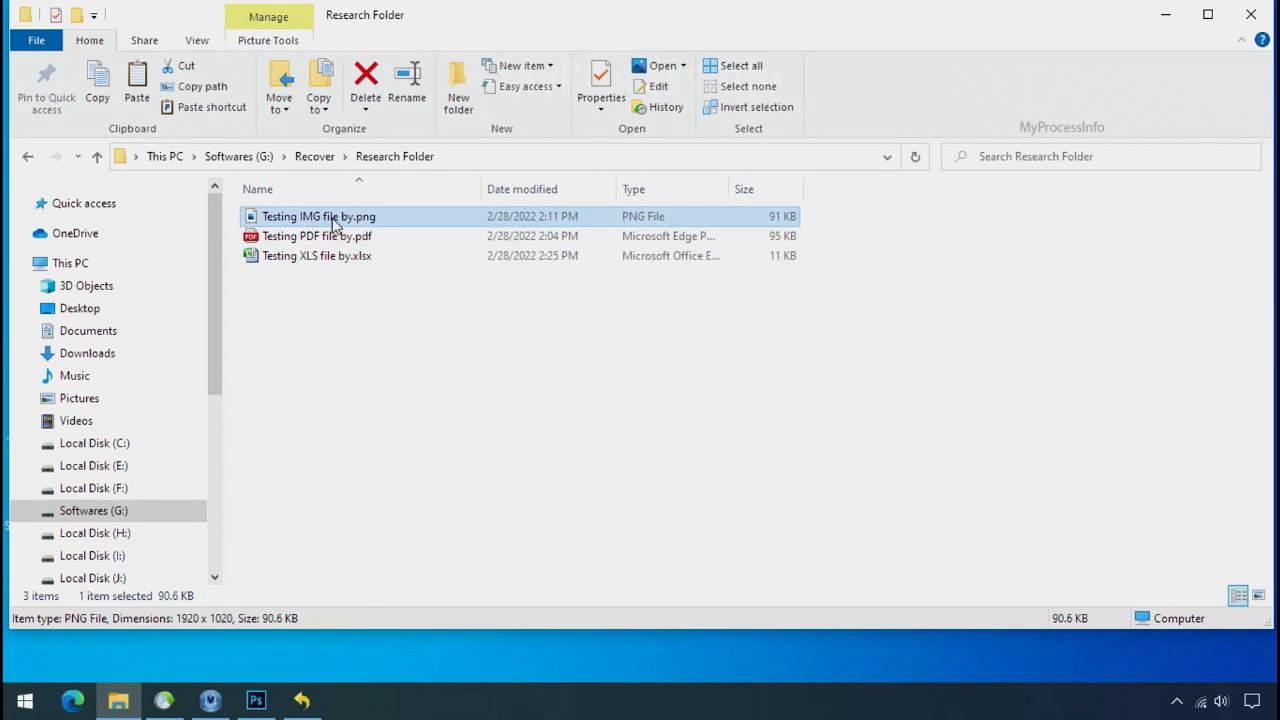
{"action": "scroll", "coordinate": [528, 368], "scroll_direction": "up", "scroll_amount": 4, "text": "ctrl"}
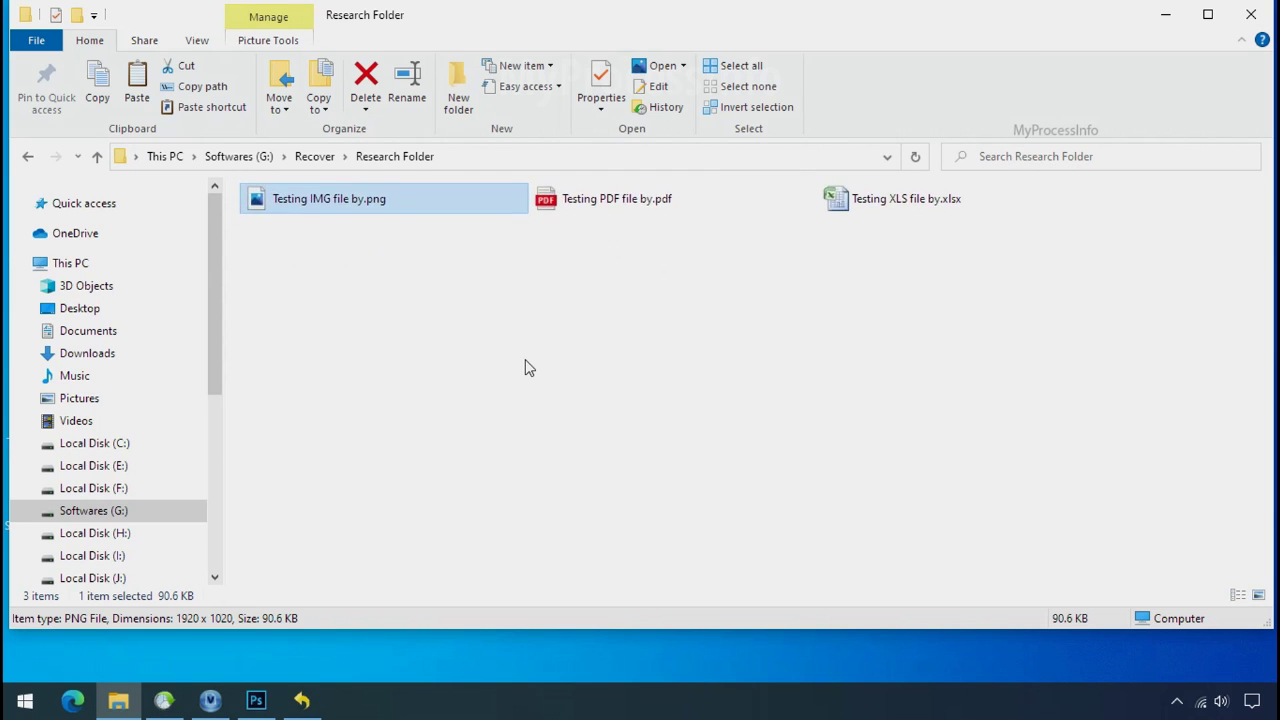
{"action": "scroll", "coordinate": [526, 366], "scroll_direction": "up", "scroll_amount": 2, "text": "ctrl"}
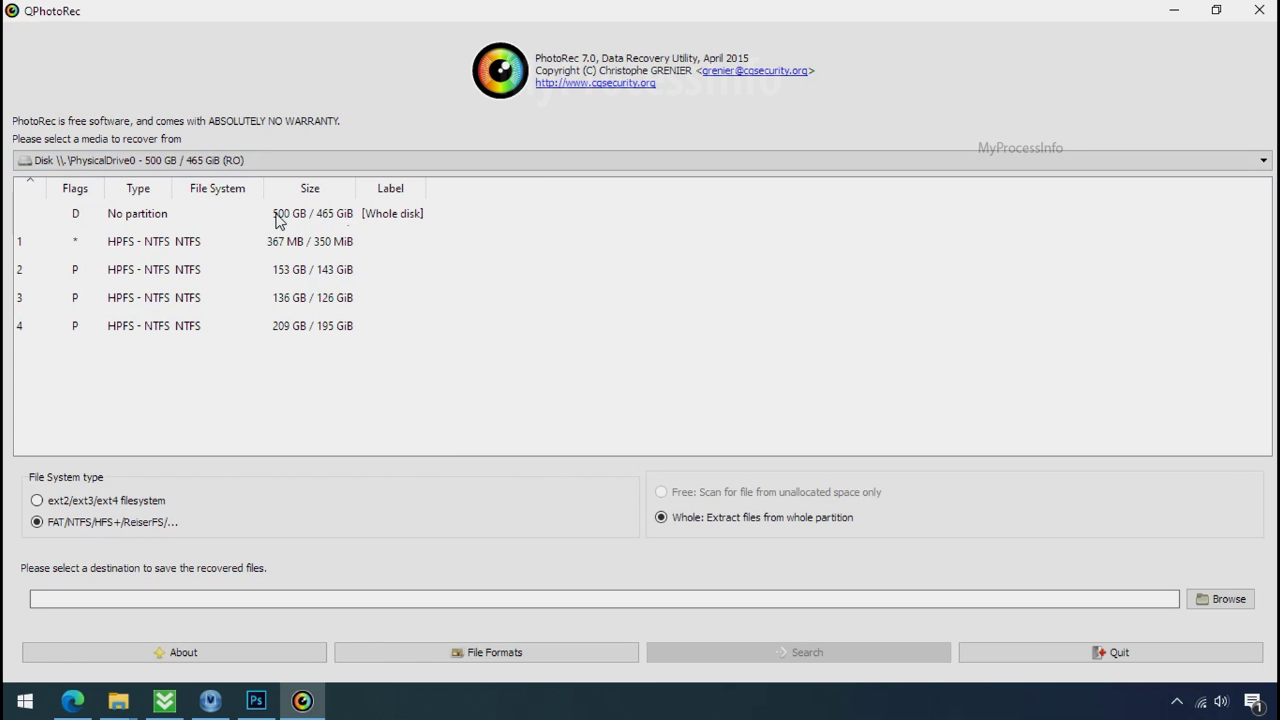
{"action": "left_click", "coordinate": [211, 162]}
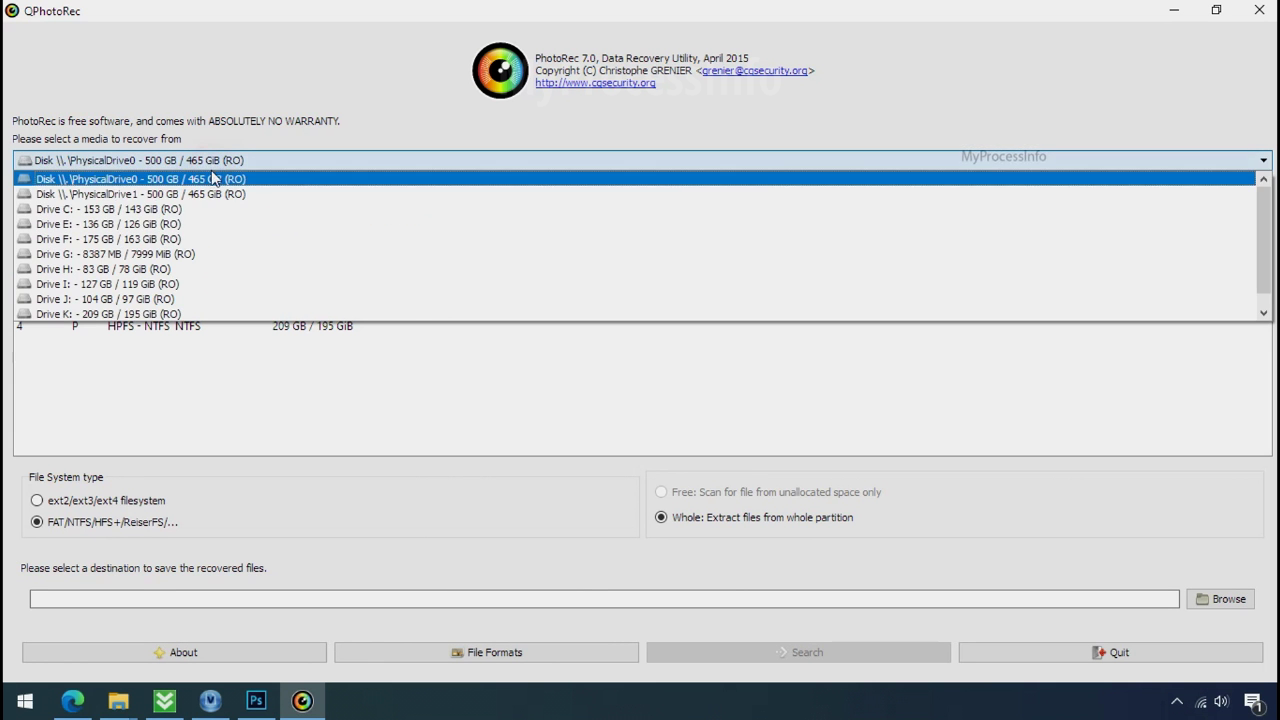
{"action": "scroll", "coordinate": [224, 240], "scroll_direction": "down", "scroll_amount": 1}
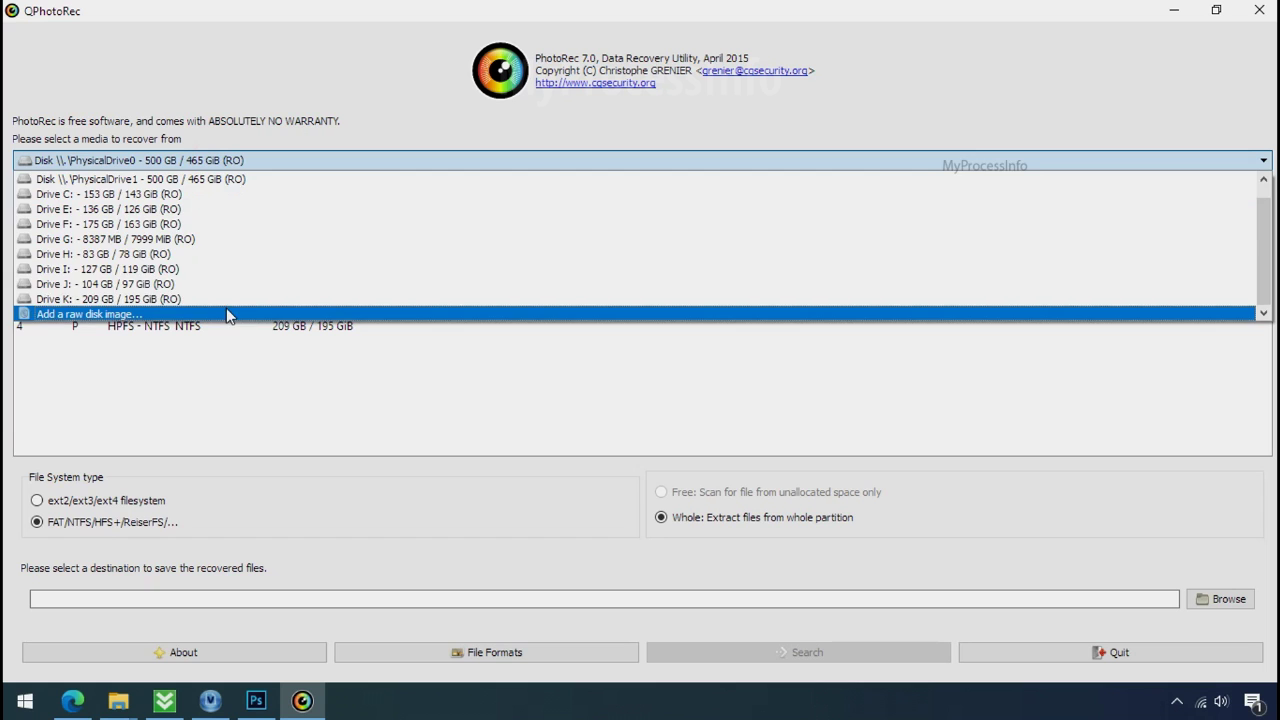
{"action": "left_click", "coordinate": [331, 96]}
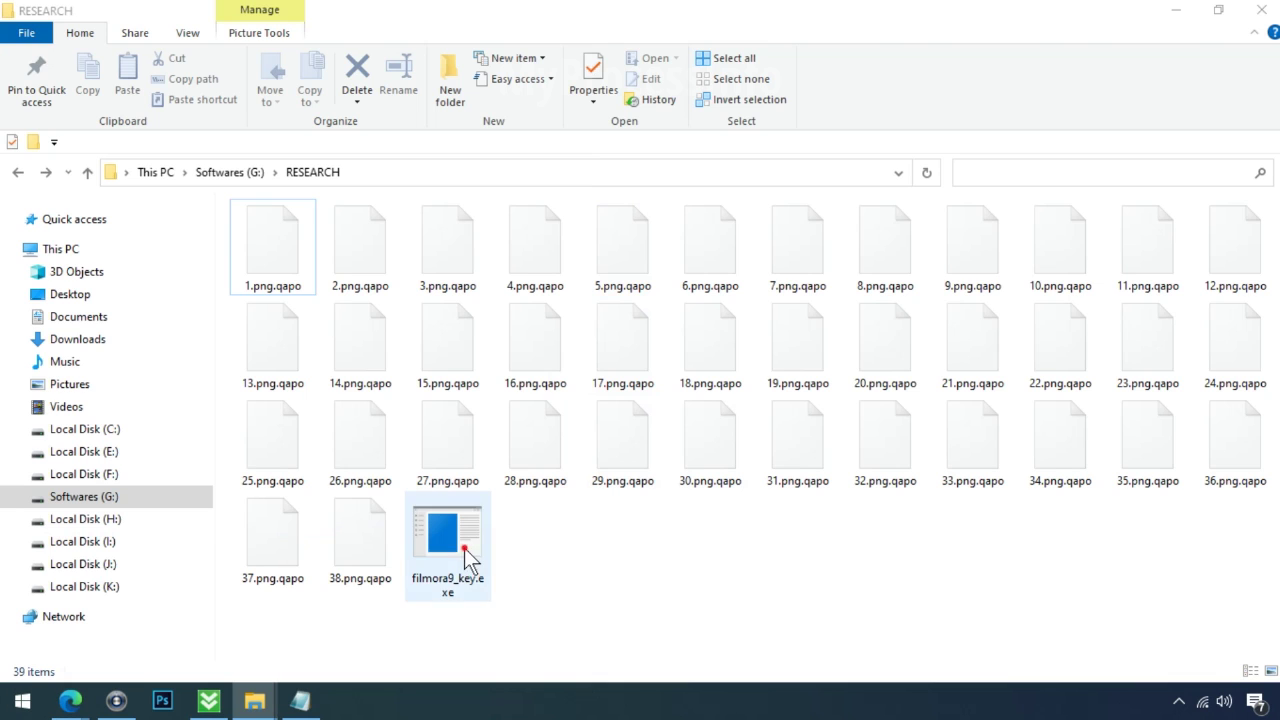
Examine filmora9_key.exe and the encrypted .png.qapo files in the RESEARCH folder on Softwares (G:)
{"action": "left_click", "coordinate": [464, 548]}
{"action": "left_click", "coordinate": [335, 556]}
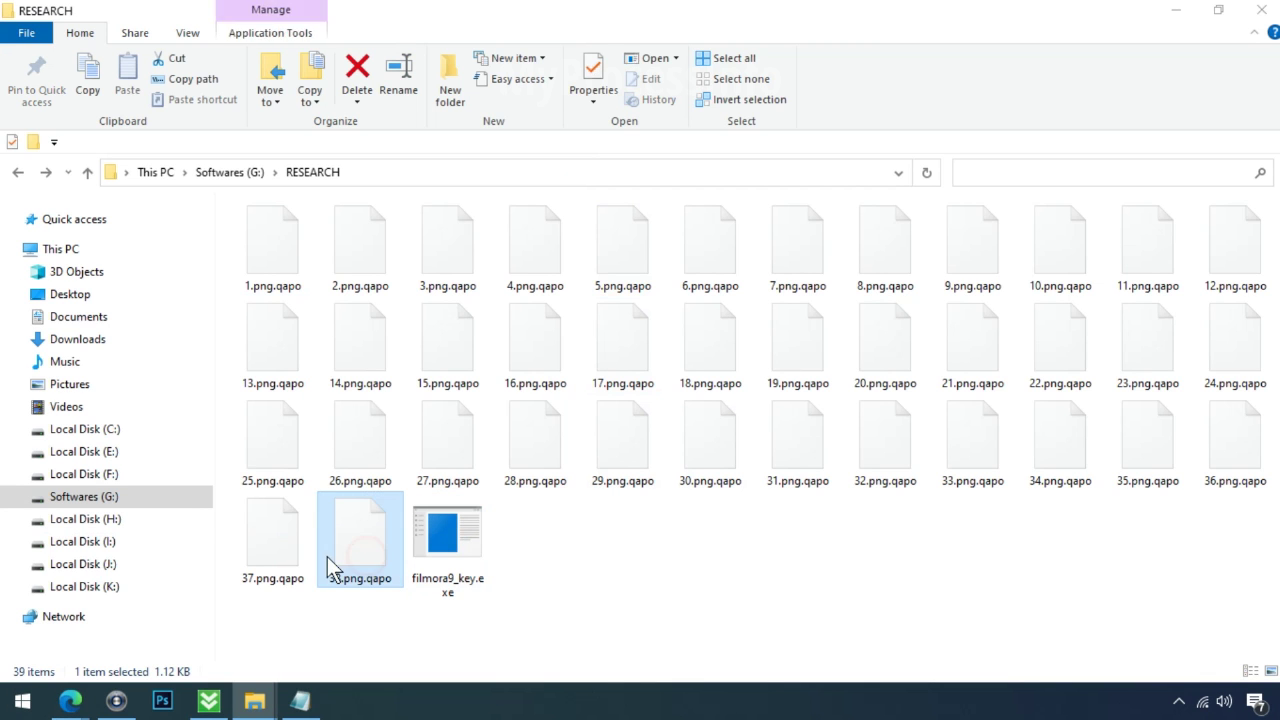
{"action": "left_click", "coordinate": [286, 562]}
{"action": "left_click", "coordinate": [300, 446]}
{"action": "left_click", "coordinate": [364, 332]}
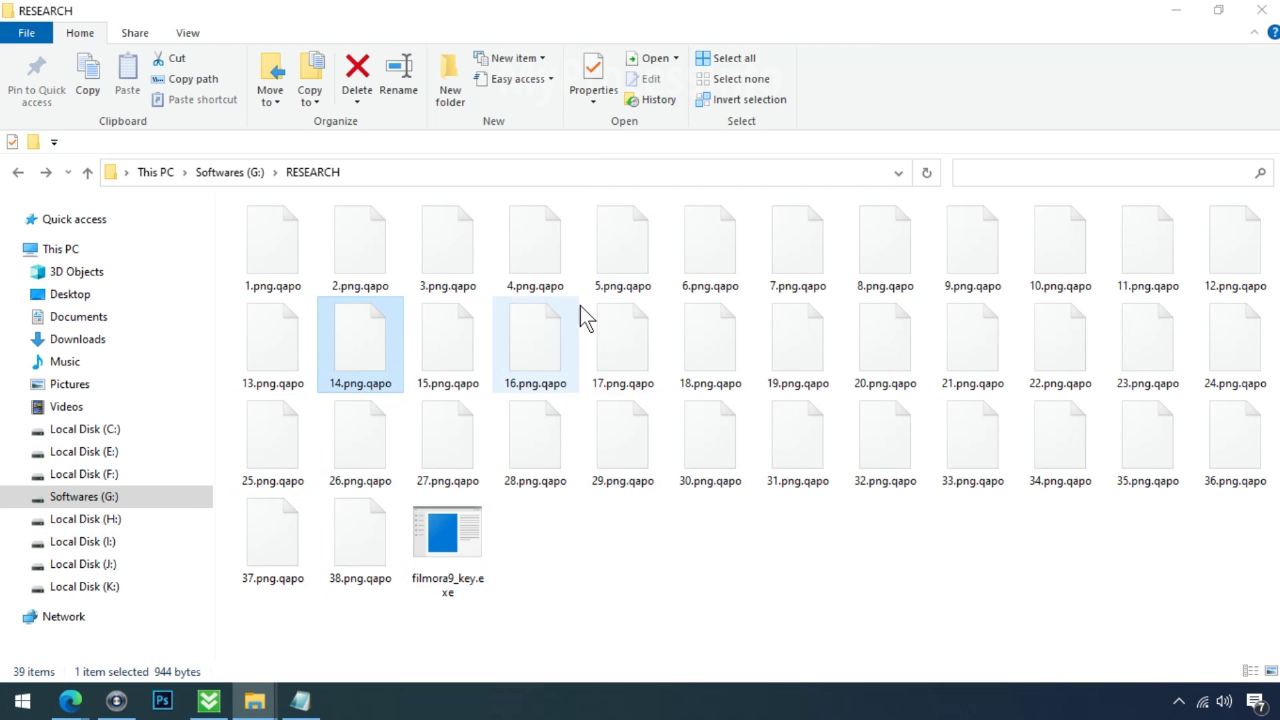
{"action": "left_click", "coordinate": [718, 338]}
{"action": "left_click", "coordinate": [1048, 342]}
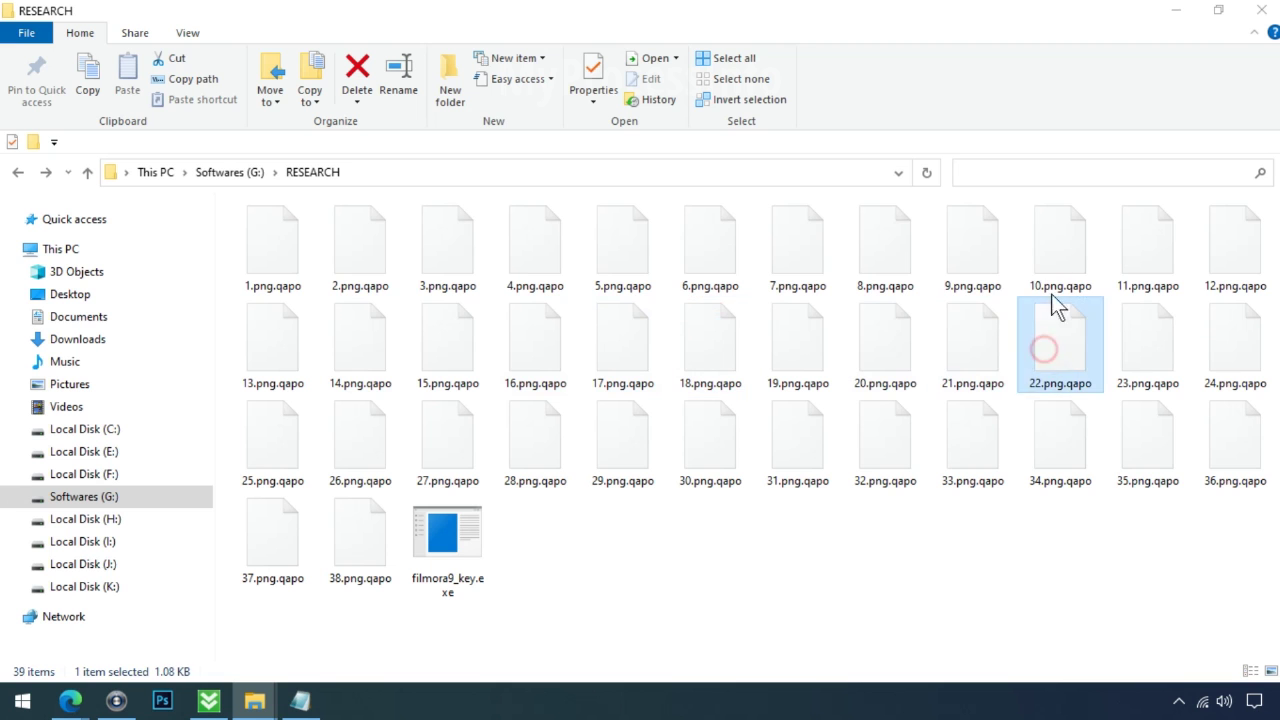
{"action": "left_click", "coordinate": [1051, 252]}
{"action": "left_click", "coordinate": [527, 277]}
{"action": "left_click", "coordinate": [420, 266]}
{"action": "left_click", "coordinate": [345, 262]}
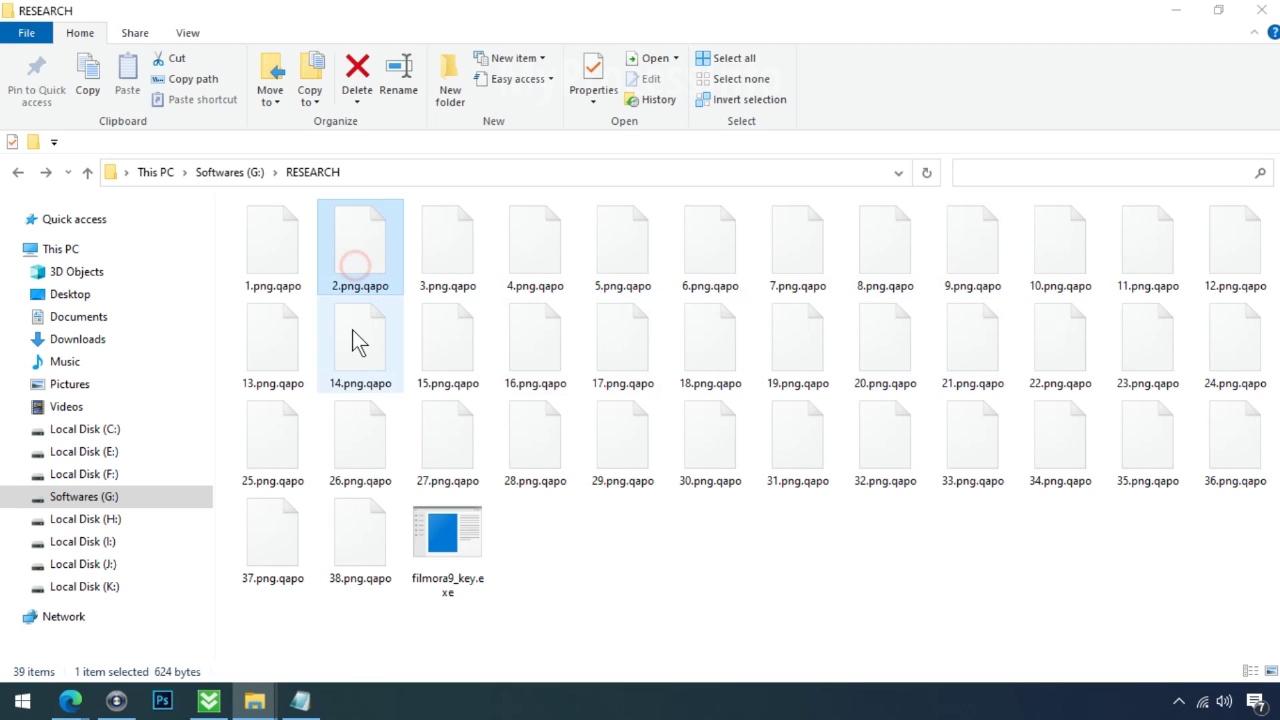
{"action": "left_click", "coordinate": [352, 332]}
{"action": "left_click", "coordinate": [333, 446]}
Rename 15.png.qapo to 15.png by removing the .qapo extension, accept the extension change and open the file
{"action": "left_click", "coordinate": [440, 345]}
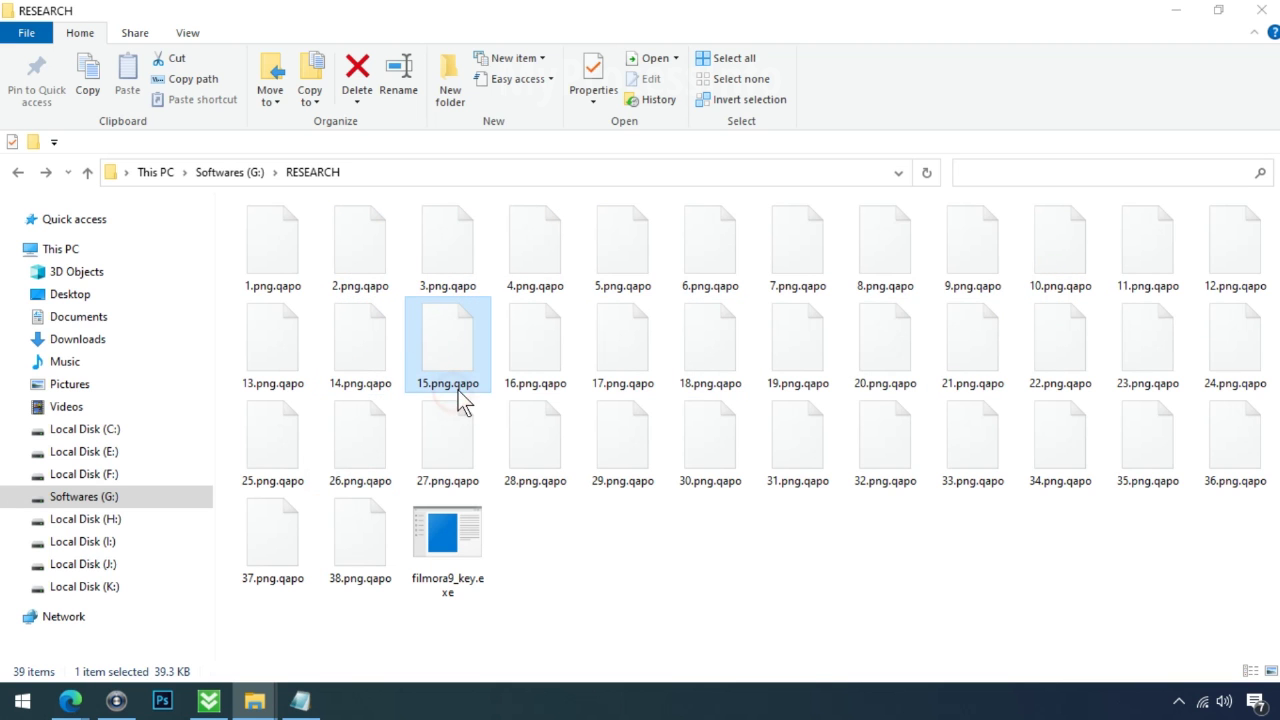
{"action": "left_click", "coordinate": [456, 385]}
{"action": "left_click_drag", "start_coordinate": [454, 384], "coordinate": [520, 372]}
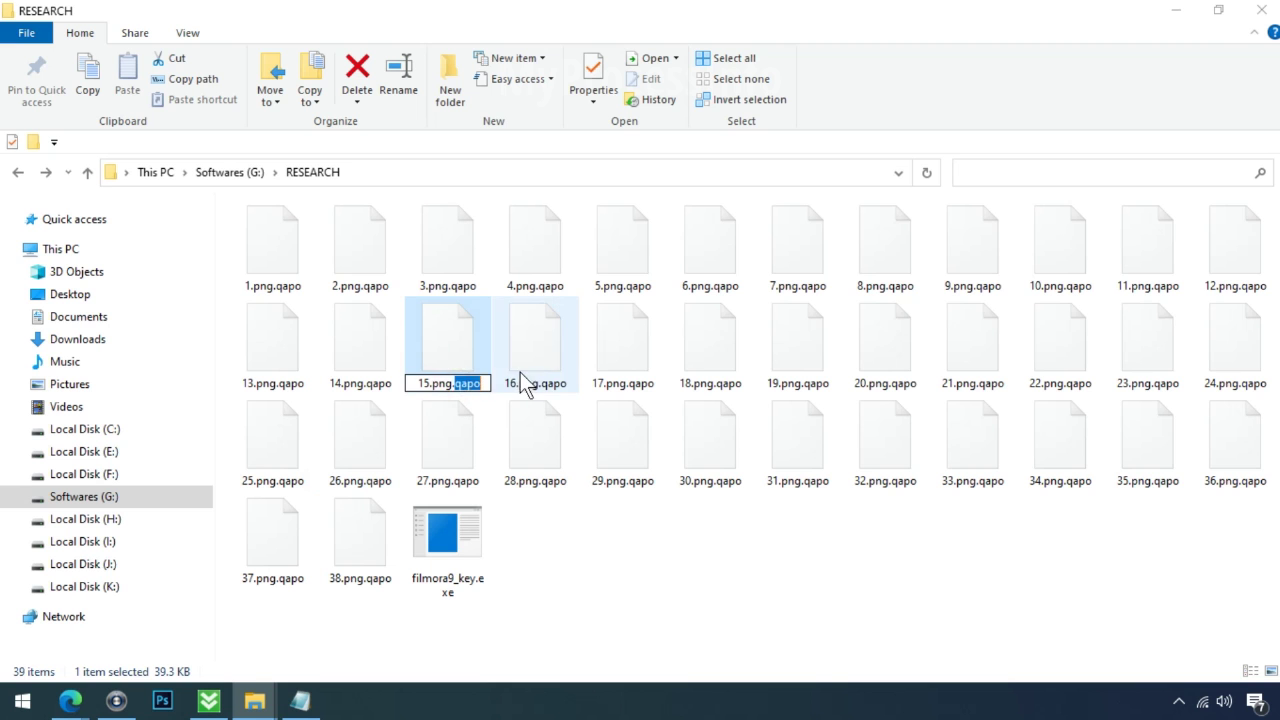
{"action": "key", "text": "BackSpace"}
{"action": "key", "text": "BackSpace"}
{"action": "key", "text": "Return"}
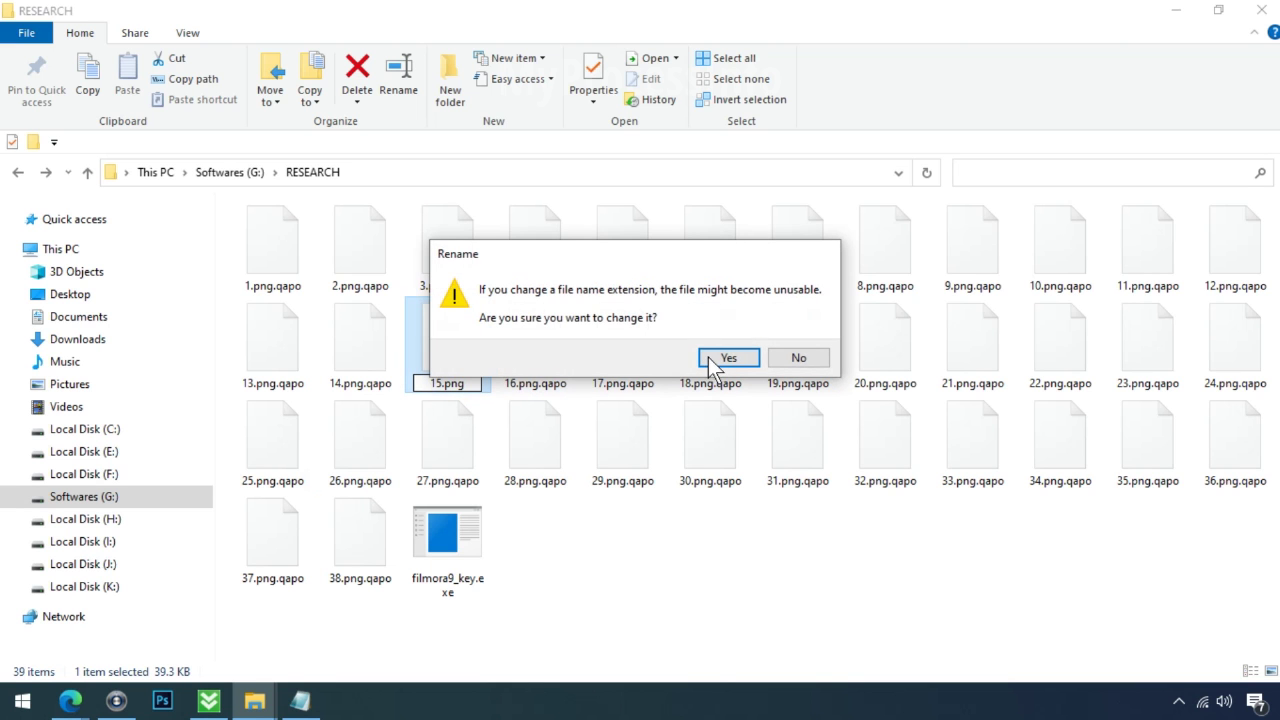
{"action": "left_click", "coordinate": [712, 358]}
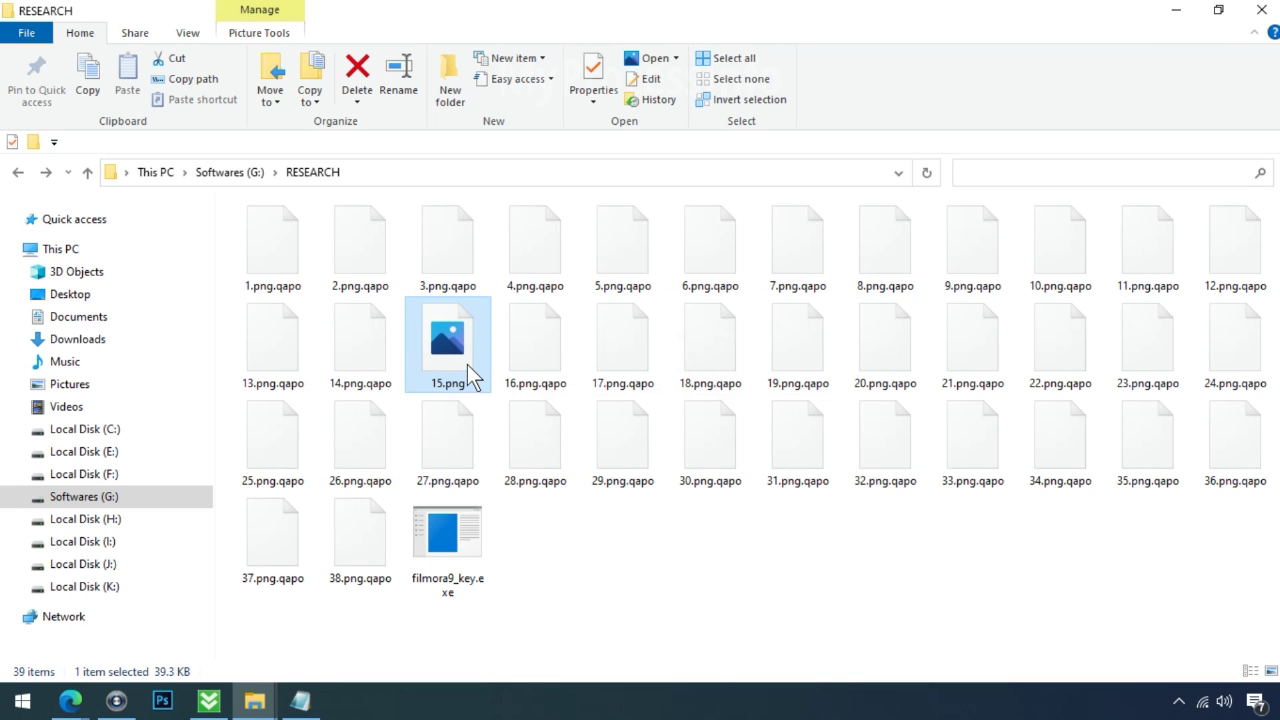
{"action": "double_click", "coordinate": [467, 364]}
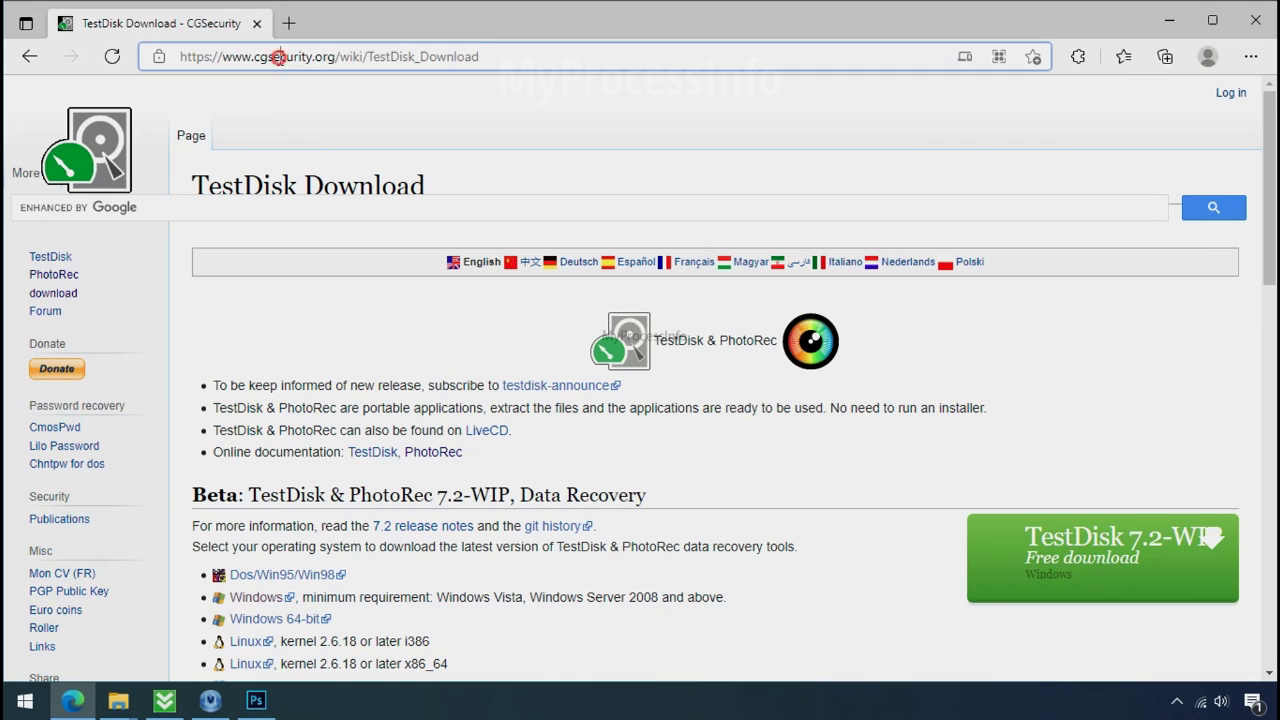
Extract testdisk-7.0.win.zip, the TestDisk & PhotoRec archive from cgsecurity.org, on the desktop into a testdisk-7.0.win folder
{"action": "left_click", "coordinate": [277, 55]}
{"action": "left_click", "coordinate": [331, 128]}
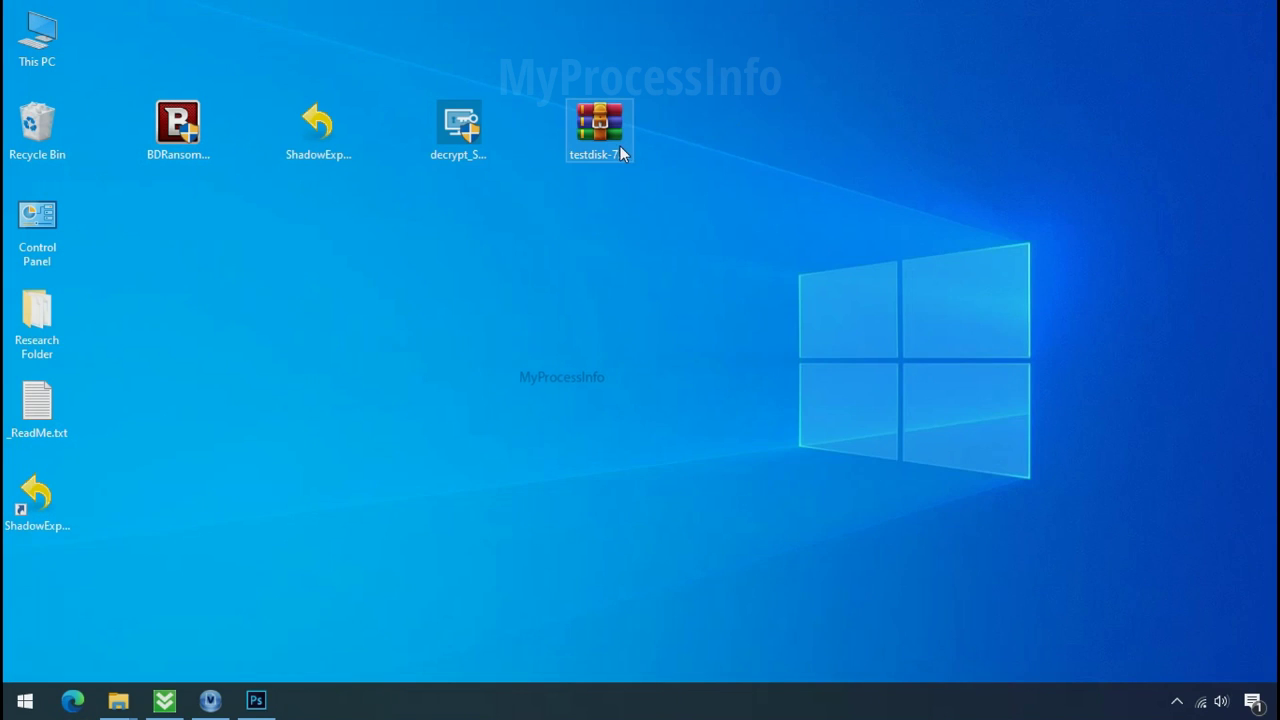
{"action": "left_click", "coordinate": [620, 150]}
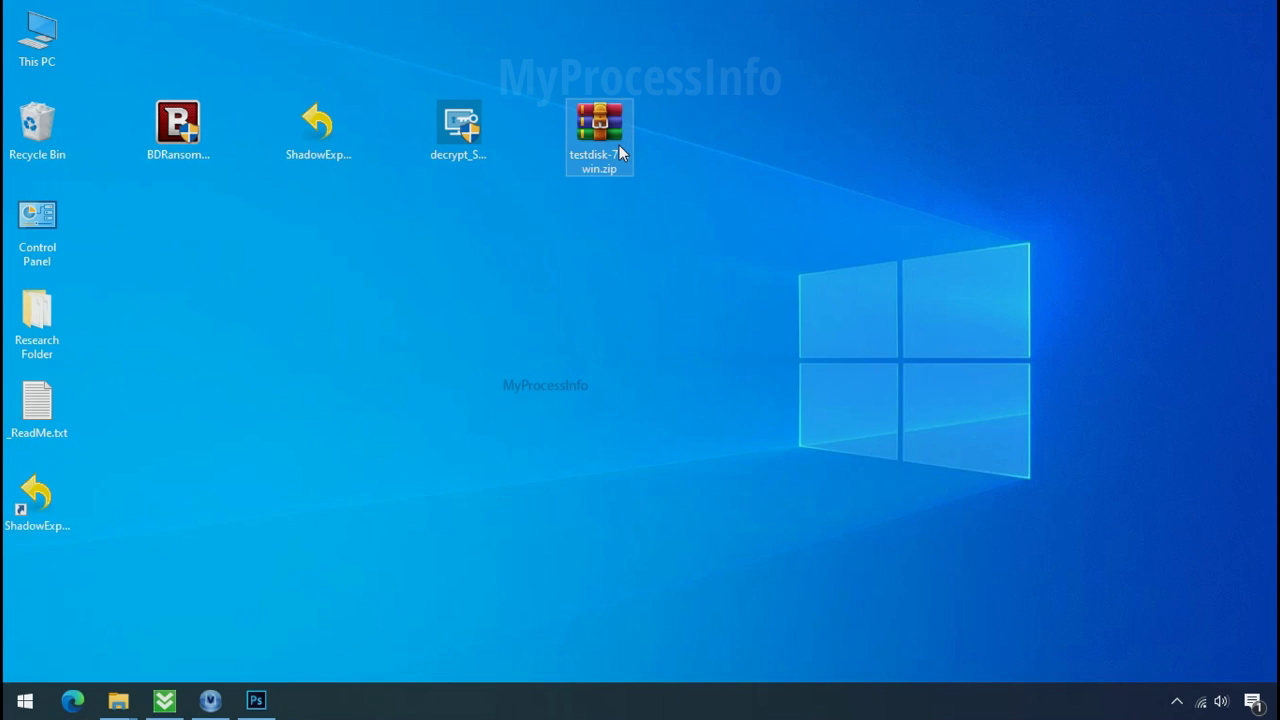
{"action": "right_click", "coordinate": [620, 147]}
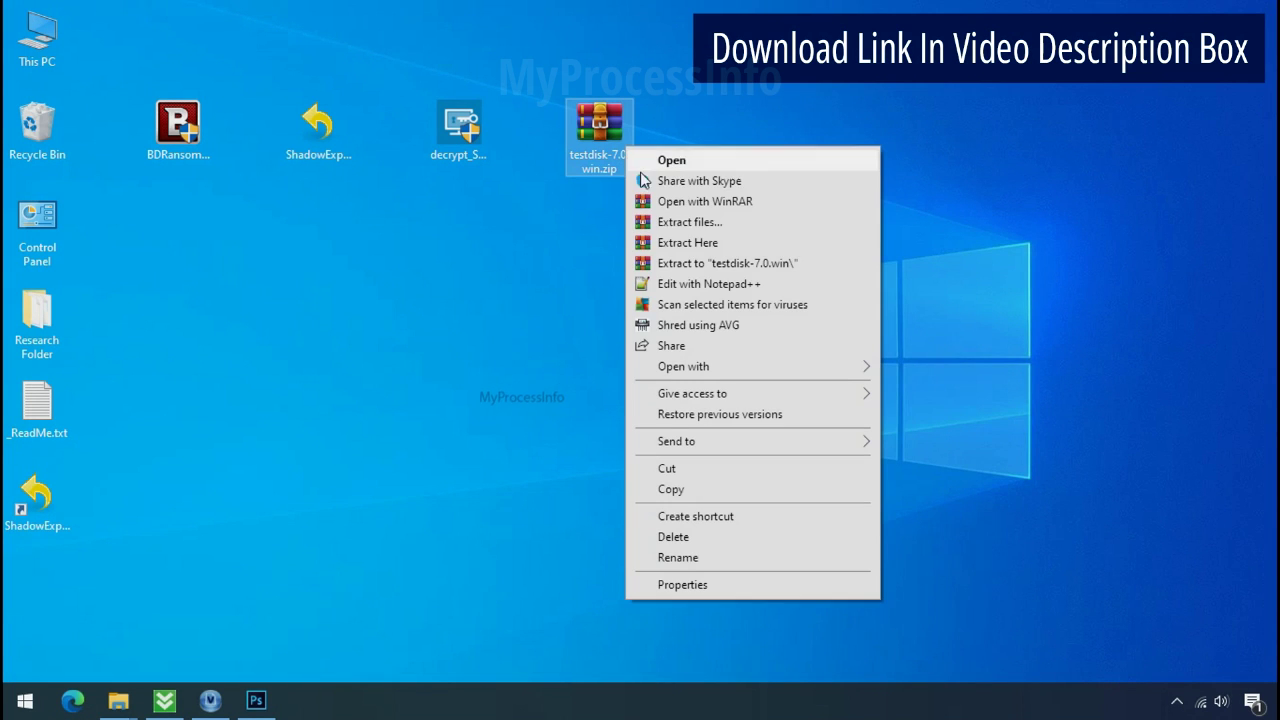
{"action": "left_click", "coordinate": [707, 265]}
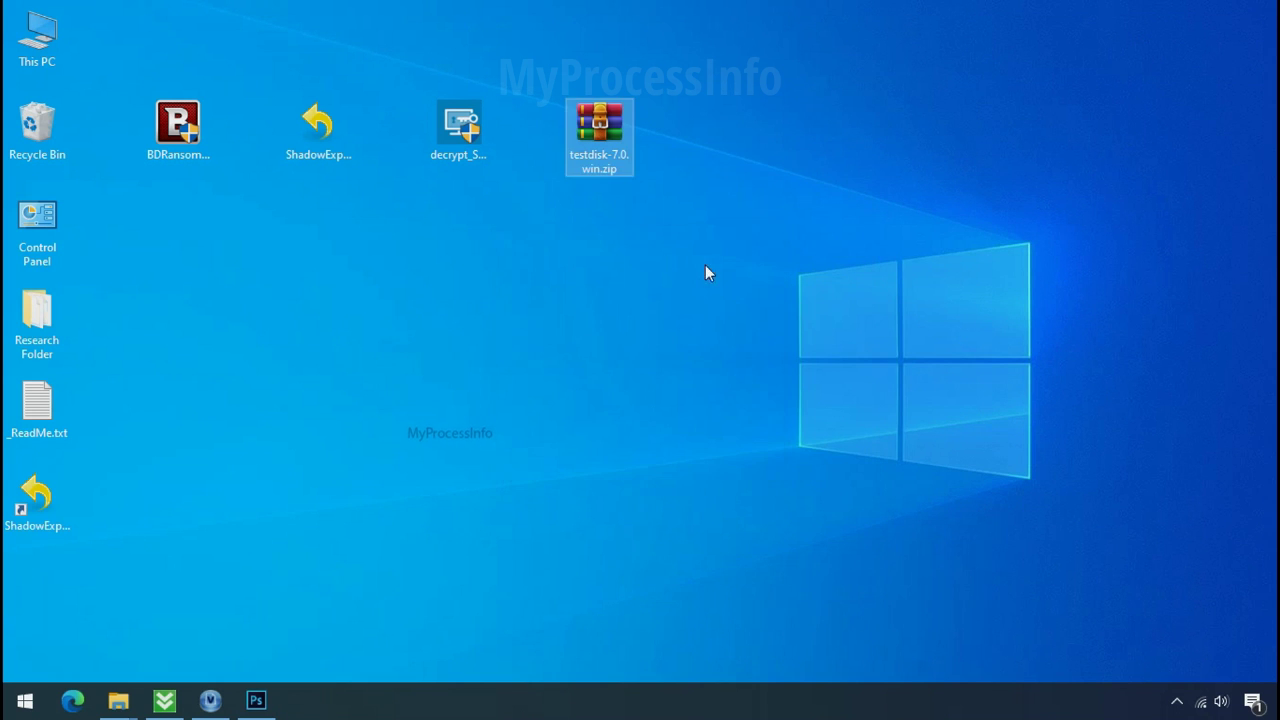
Open the testdisk-7.0 folder inside the extracted testdisk-7.0.win folder and launch qphotorec_win.exe
{"action": "left_click", "coordinate": [747, 169]}
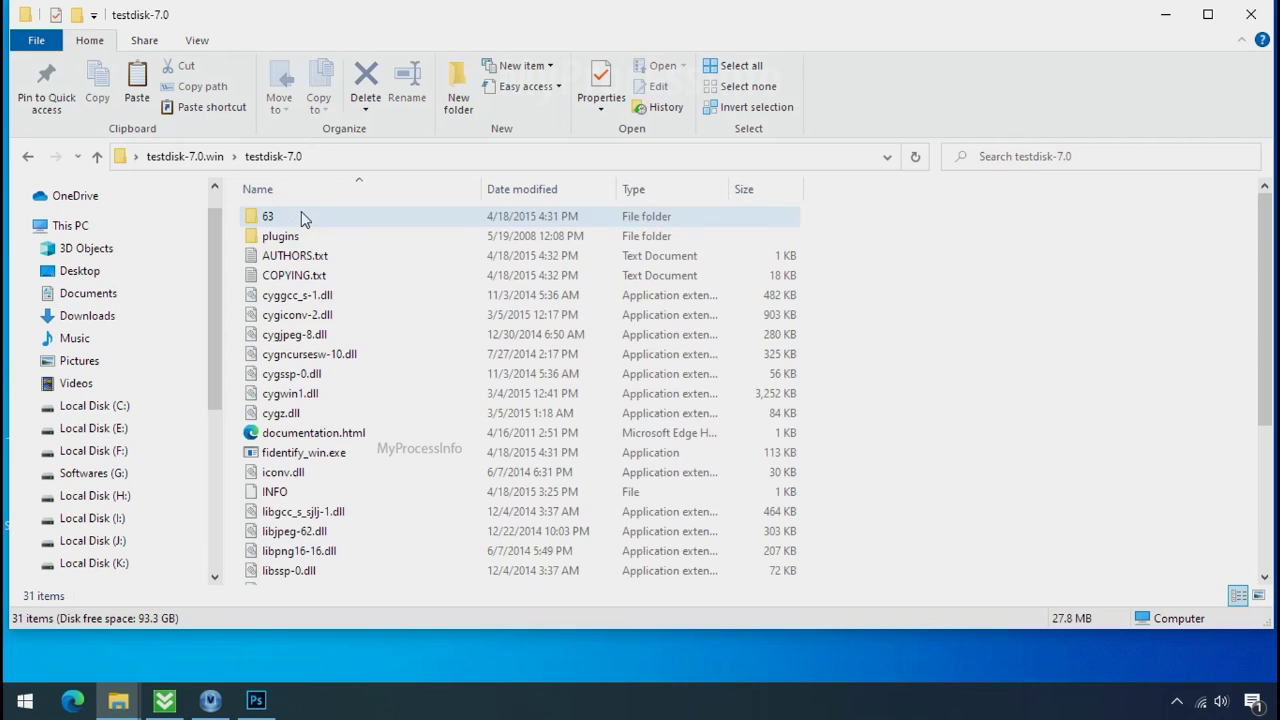
{"action": "scroll", "coordinate": [358, 443], "scroll_direction": "down", "scroll_amount": 4}
{"action": "left_click", "coordinate": [357, 438]}
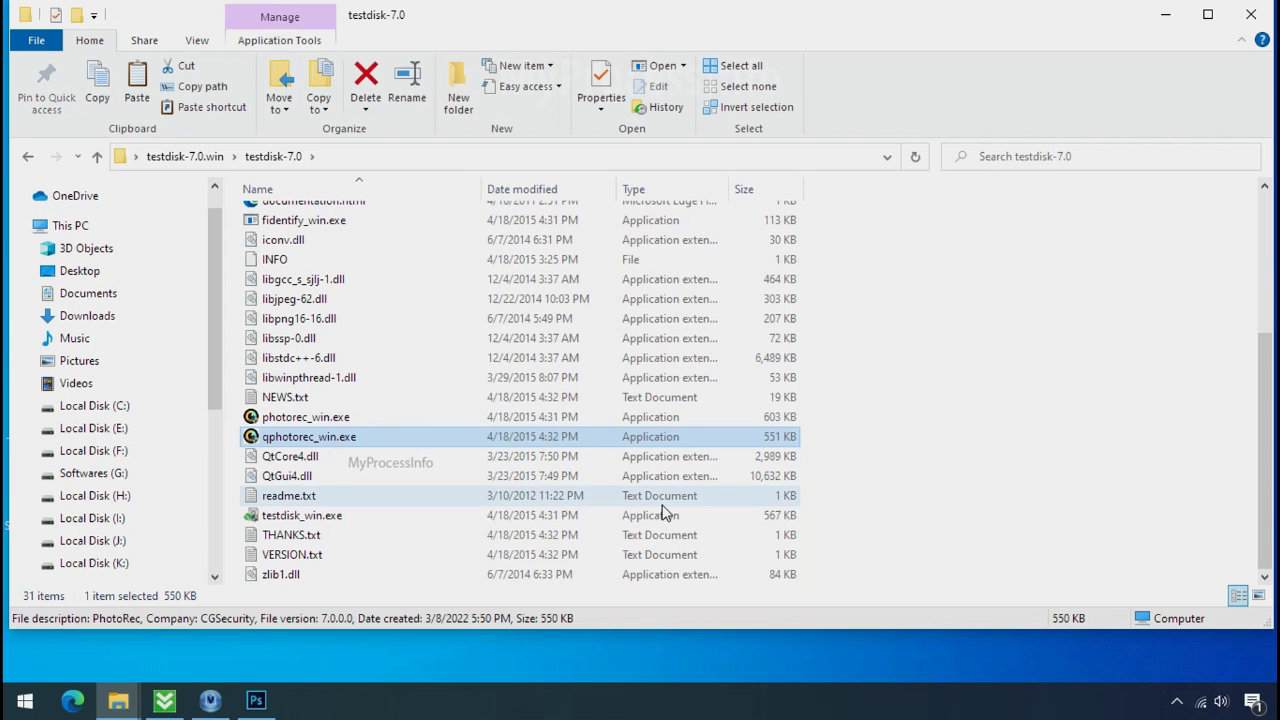
{"action": "left_click", "coordinate": [305, 437]}
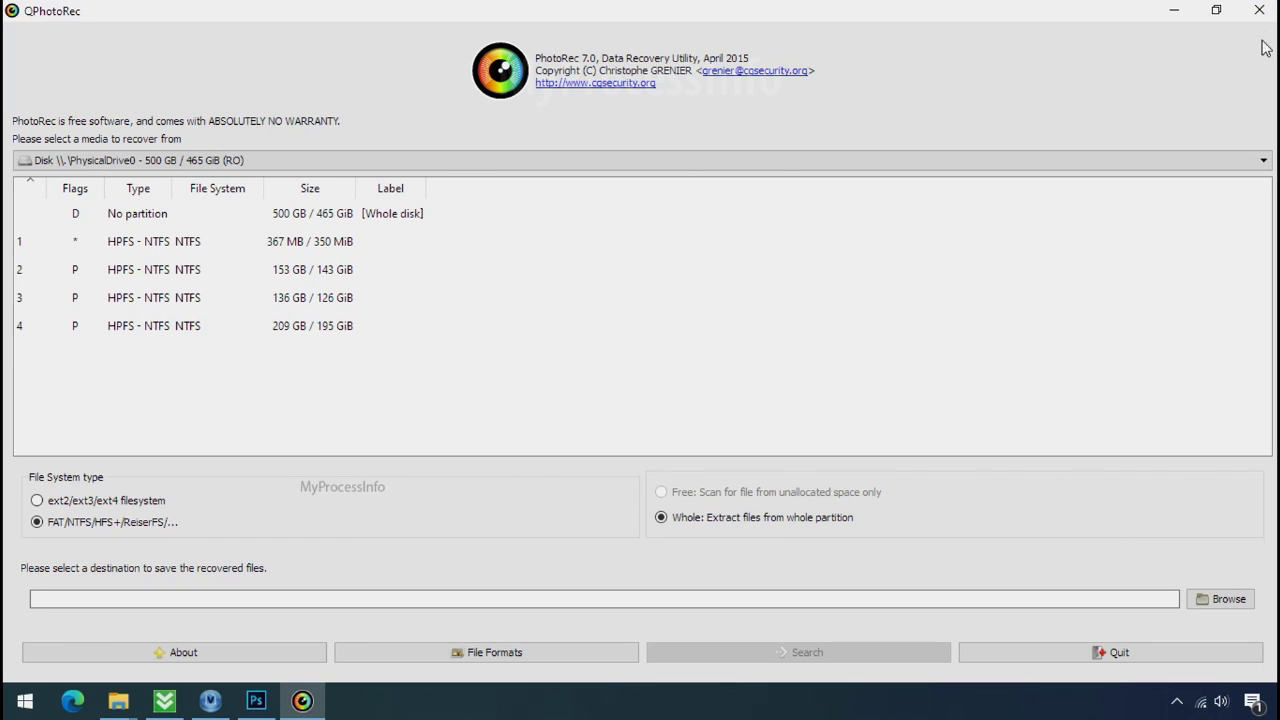
Choose Drive C: as the media to recover from and clear all selected file formats for the scan
{"action": "left_click", "coordinate": [256, 161]}
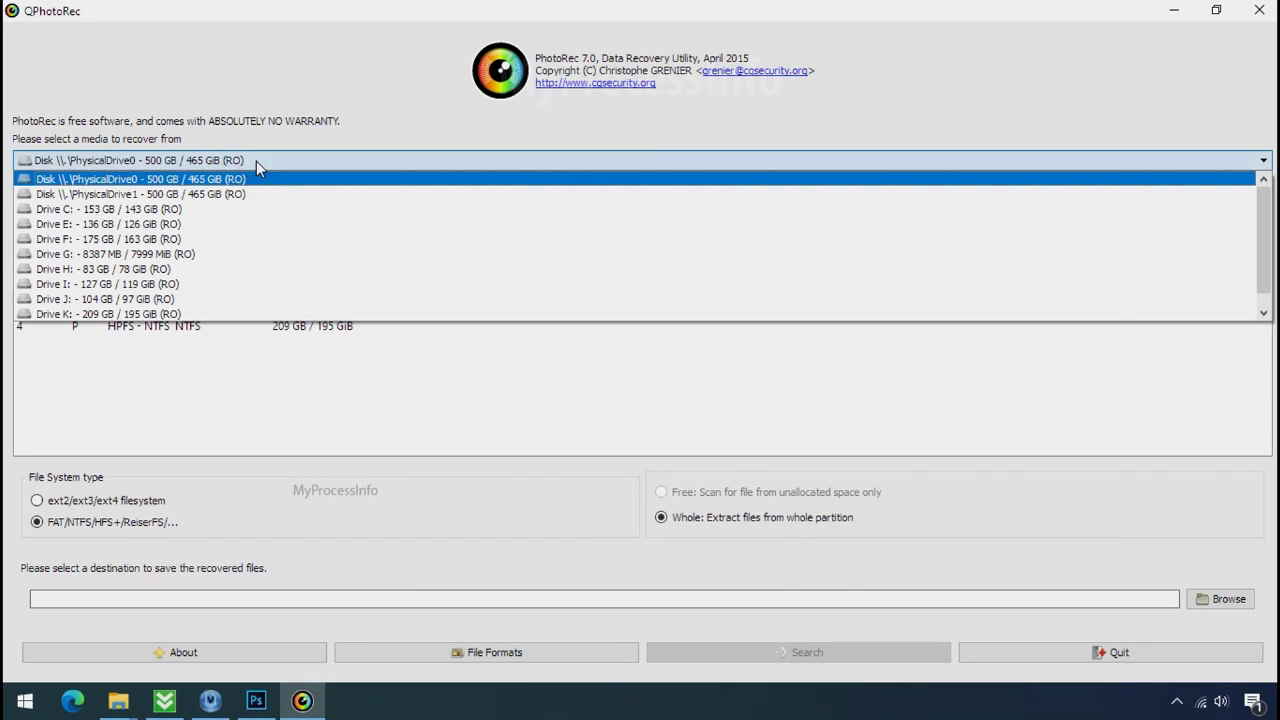
{"action": "left_click", "coordinate": [271, 208]}
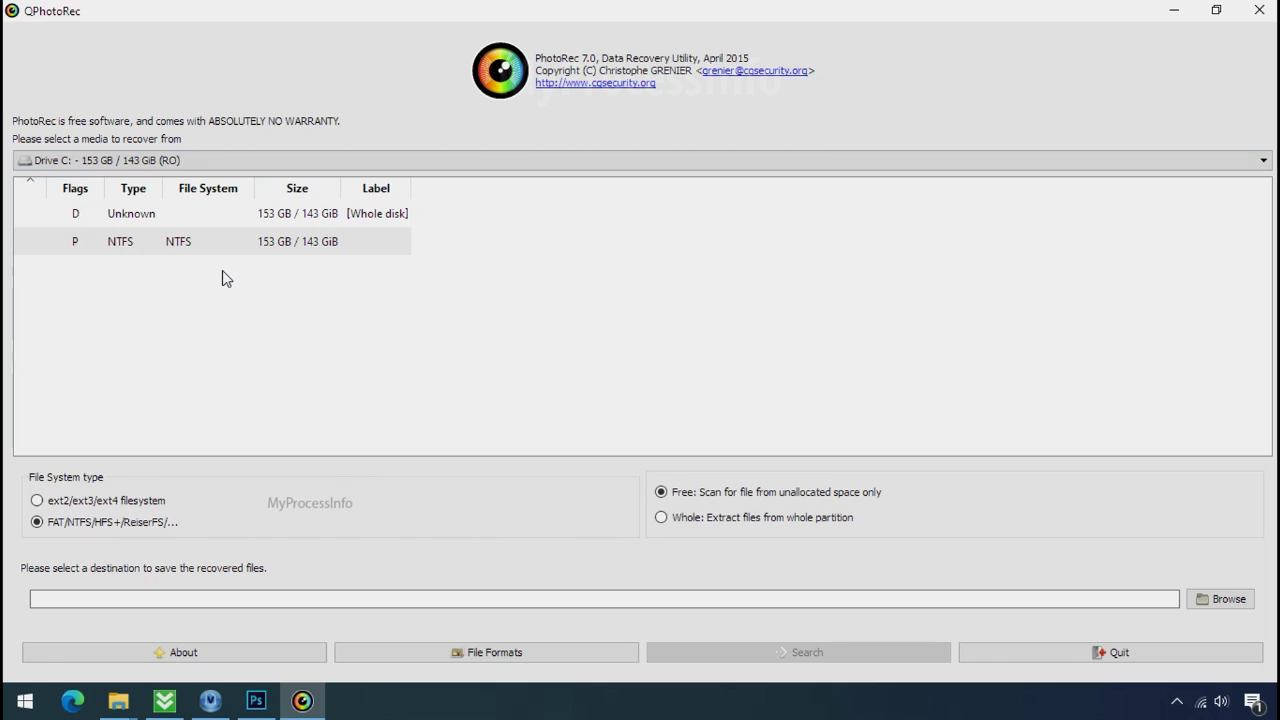
{"action": "left_click", "coordinate": [469, 652]}
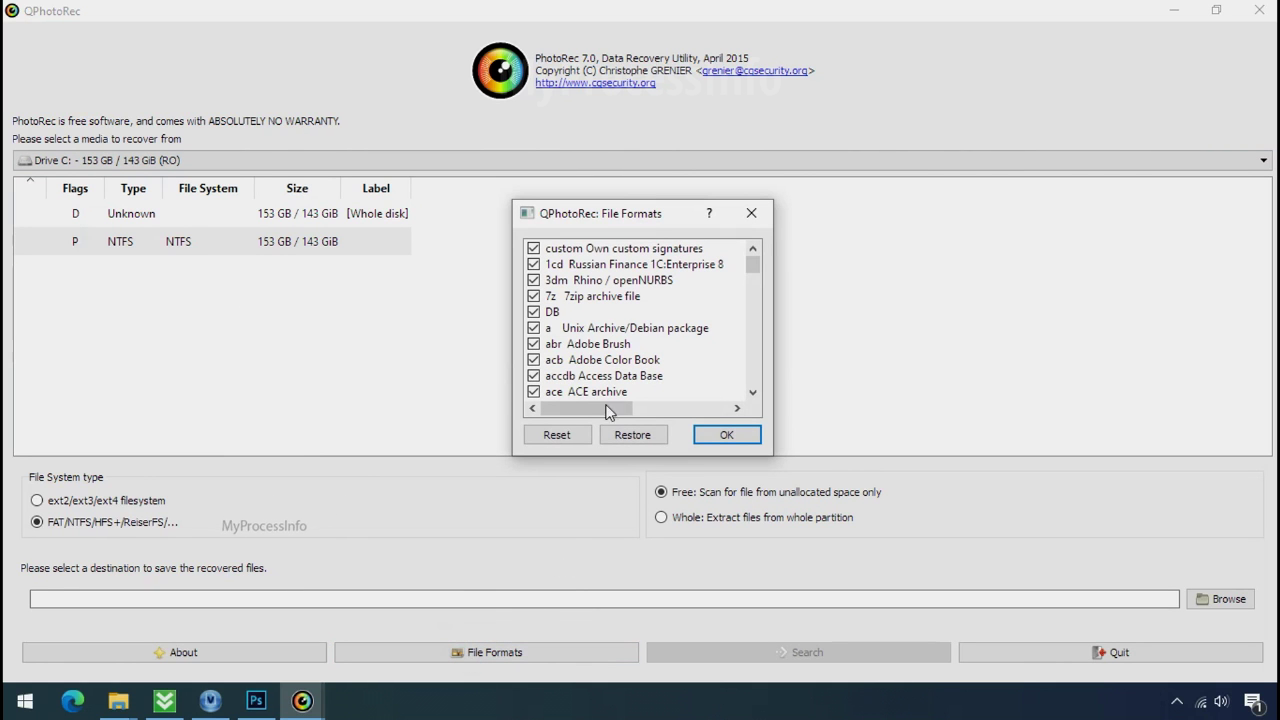
{"action": "left_click", "coordinate": [566, 435]}
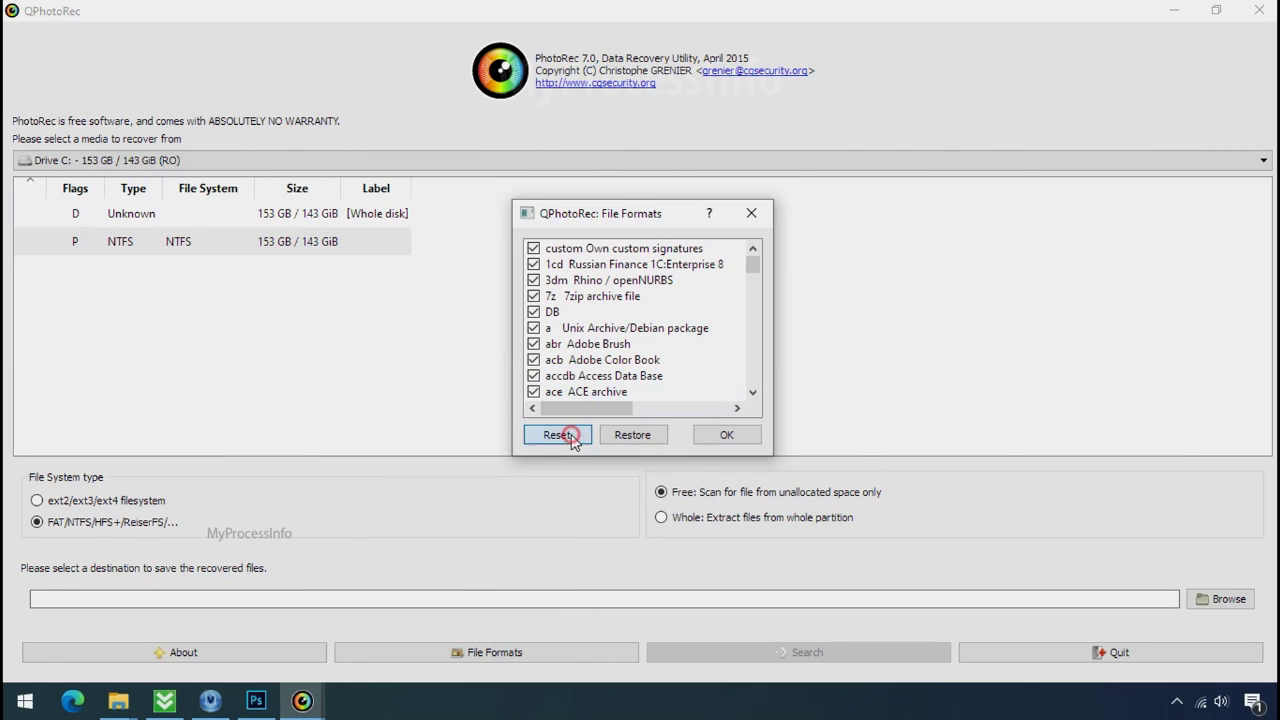
Enable the jpg picture and png formats in the file formats list and accept the selection
{"action": "left_click", "coordinate": [577, 362]}
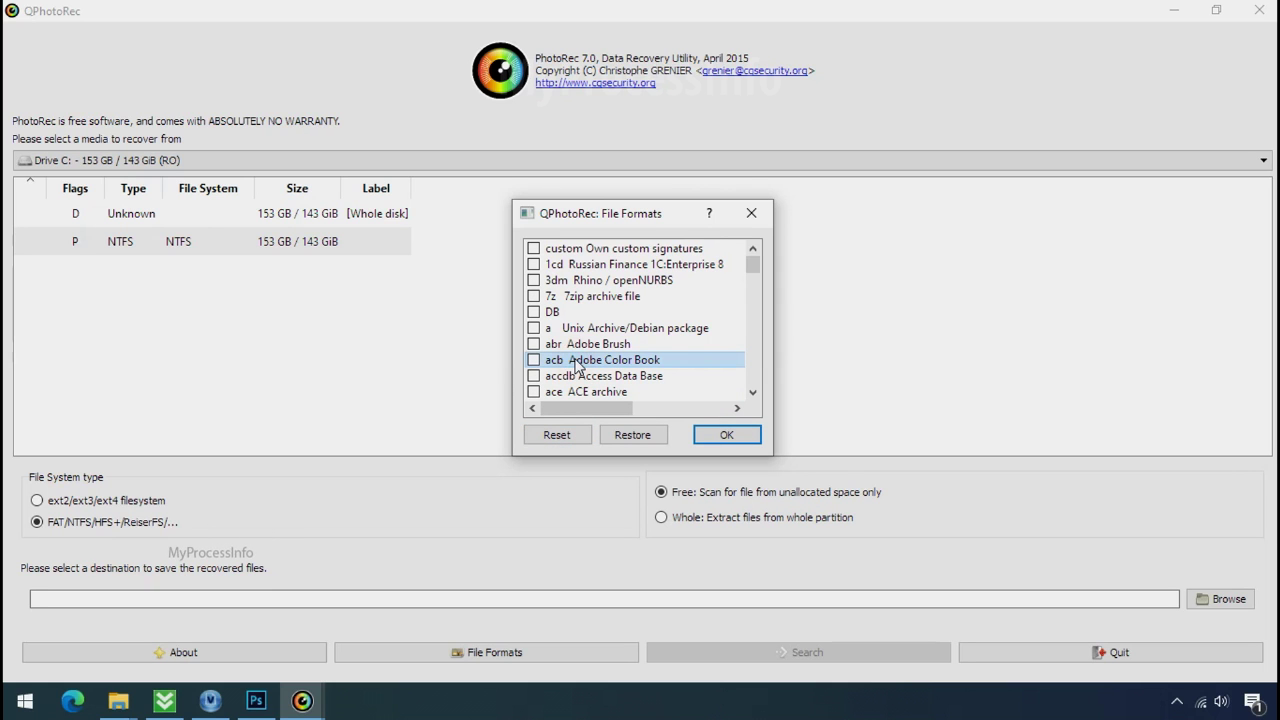
{"action": "key", "text": "j"}
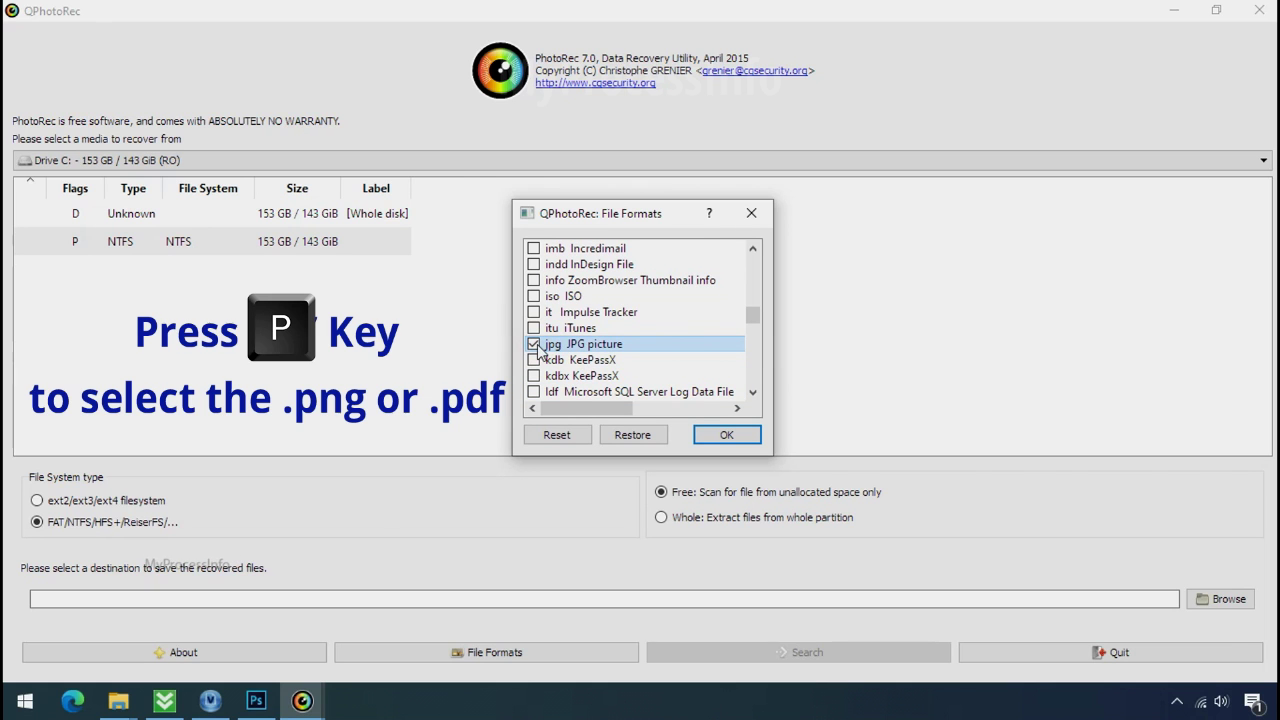
{"action": "key", "text": "p"}
{"action": "scroll", "coordinate": [590, 318], "scroll_direction": "down", "scroll_amount": 2}
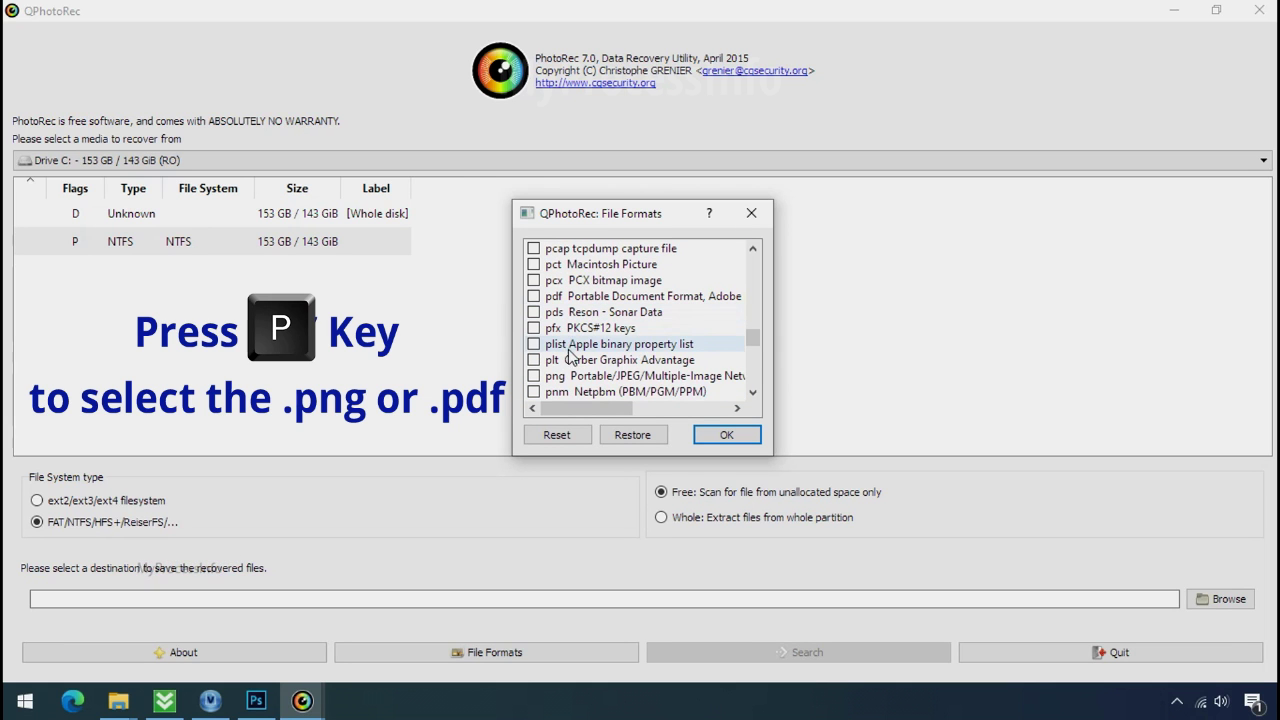
{"action": "left_click", "coordinate": [535, 377]}
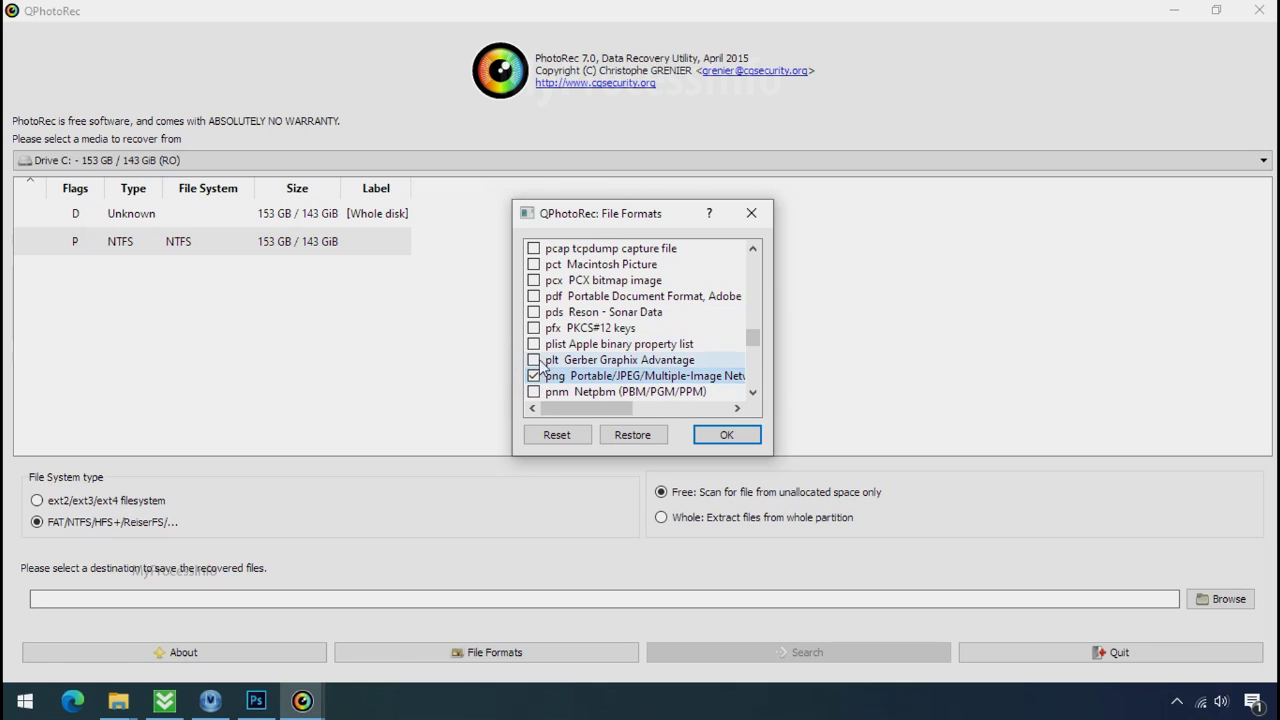
{"action": "left_click", "coordinate": [722, 438]}
Set a new folder named Recovery on Softwares (G:) as the destination for recovered files and start the search
{"action": "left_click", "coordinate": [1244, 601]}
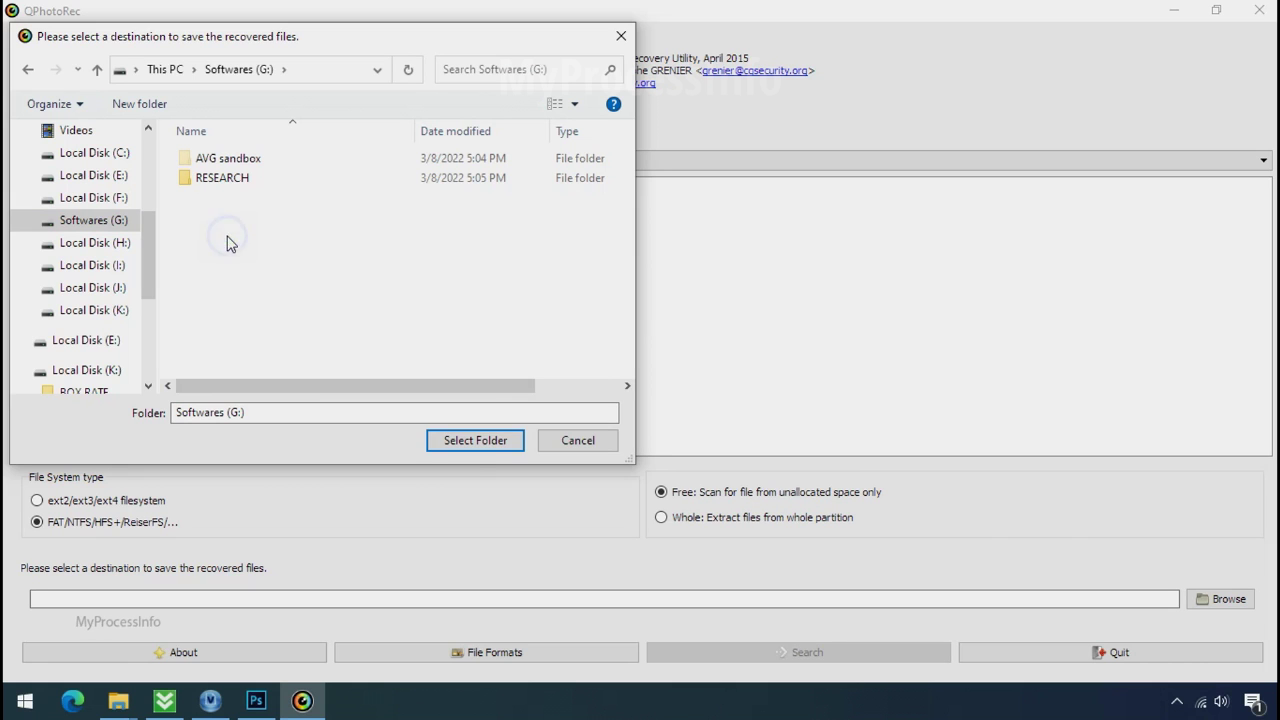
{"action": "right_click", "coordinate": [229, 238]}
{"action": "mouse_move", "coordinate": [300, 455]}
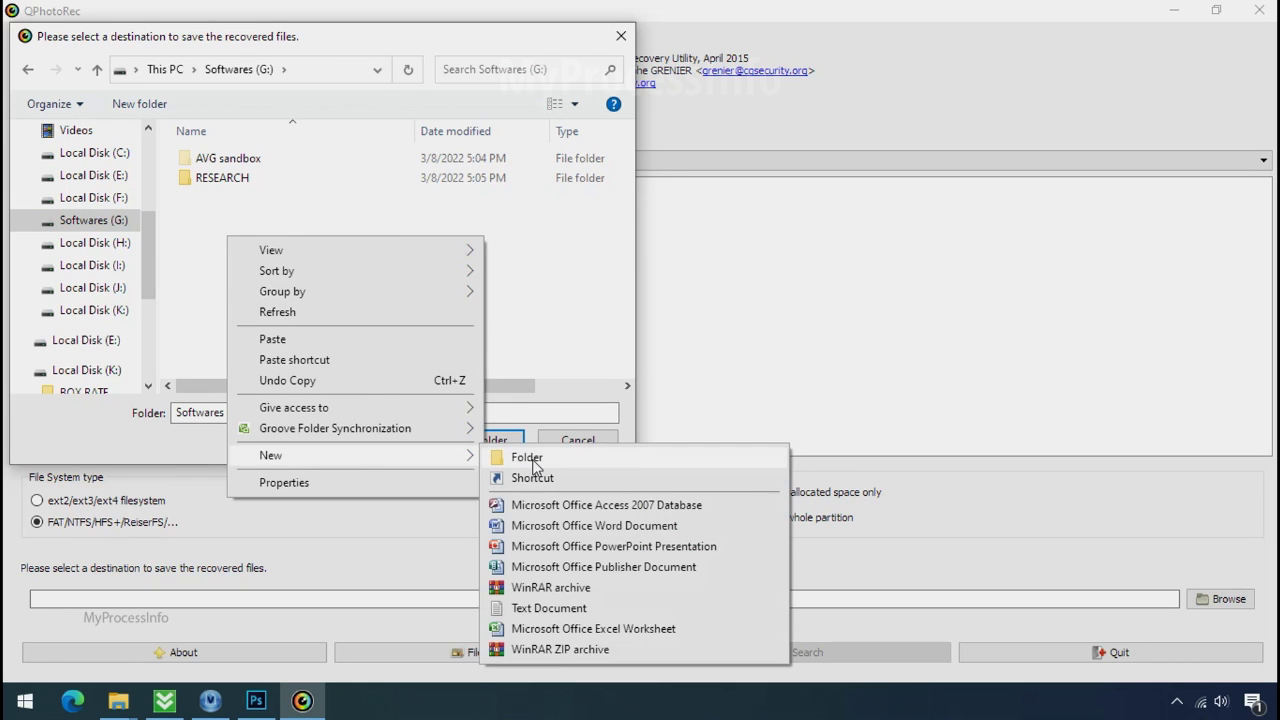
{"action": "left_click", "coordinate": [527, 457]}
{"action": "type", "text": "Recovery"}
{"action": "key", "text": "Return"}
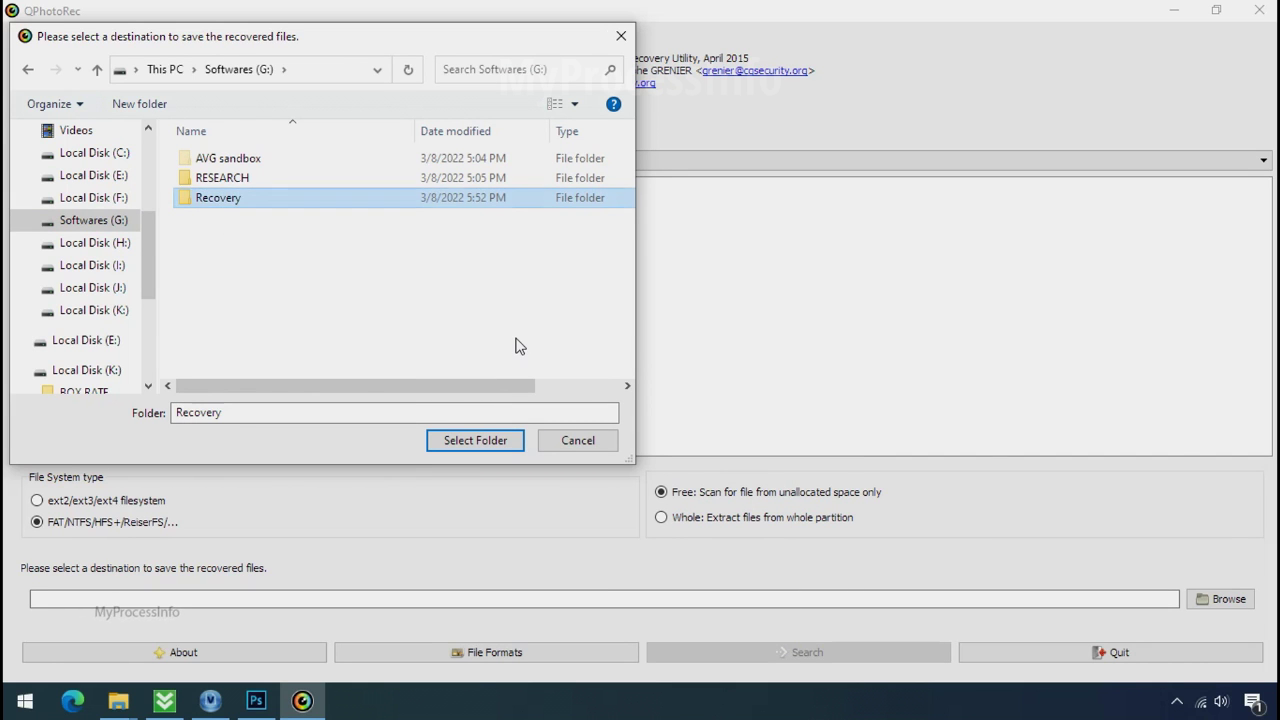
{"action": "left_click", "coordinate": [475, 446]}
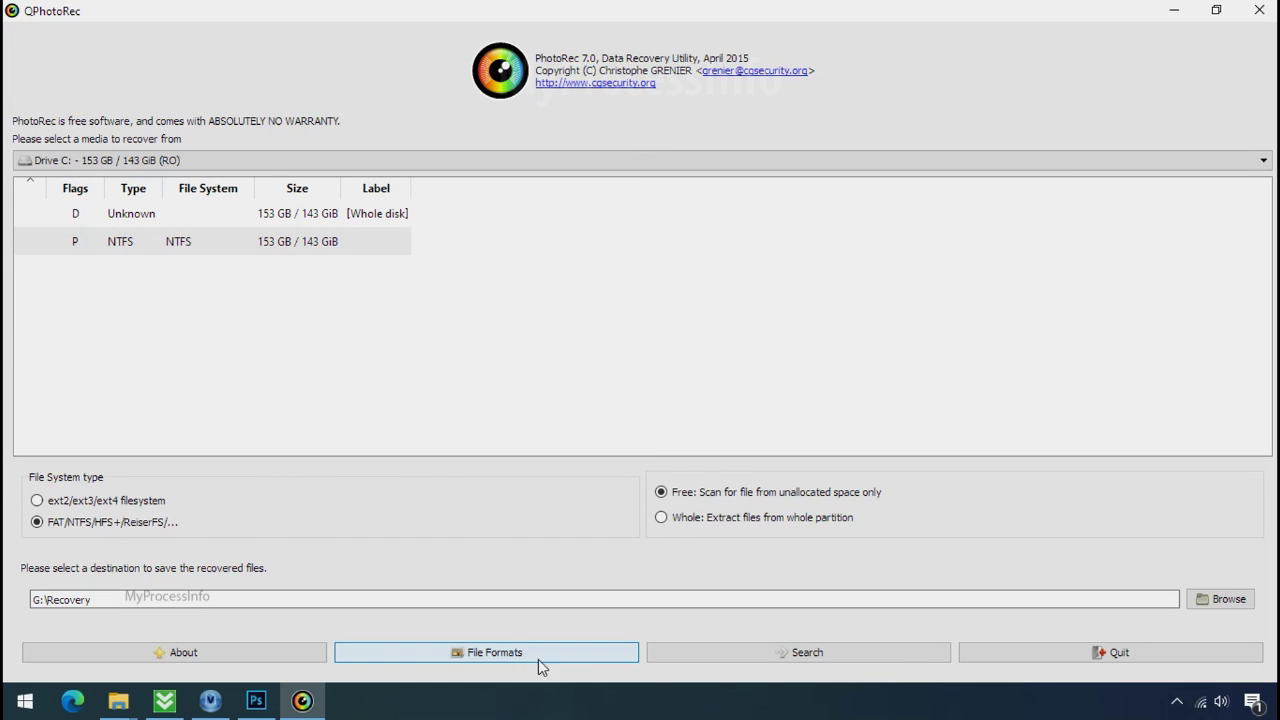
{"action": "left_click", "coordinate": [806, 654]}
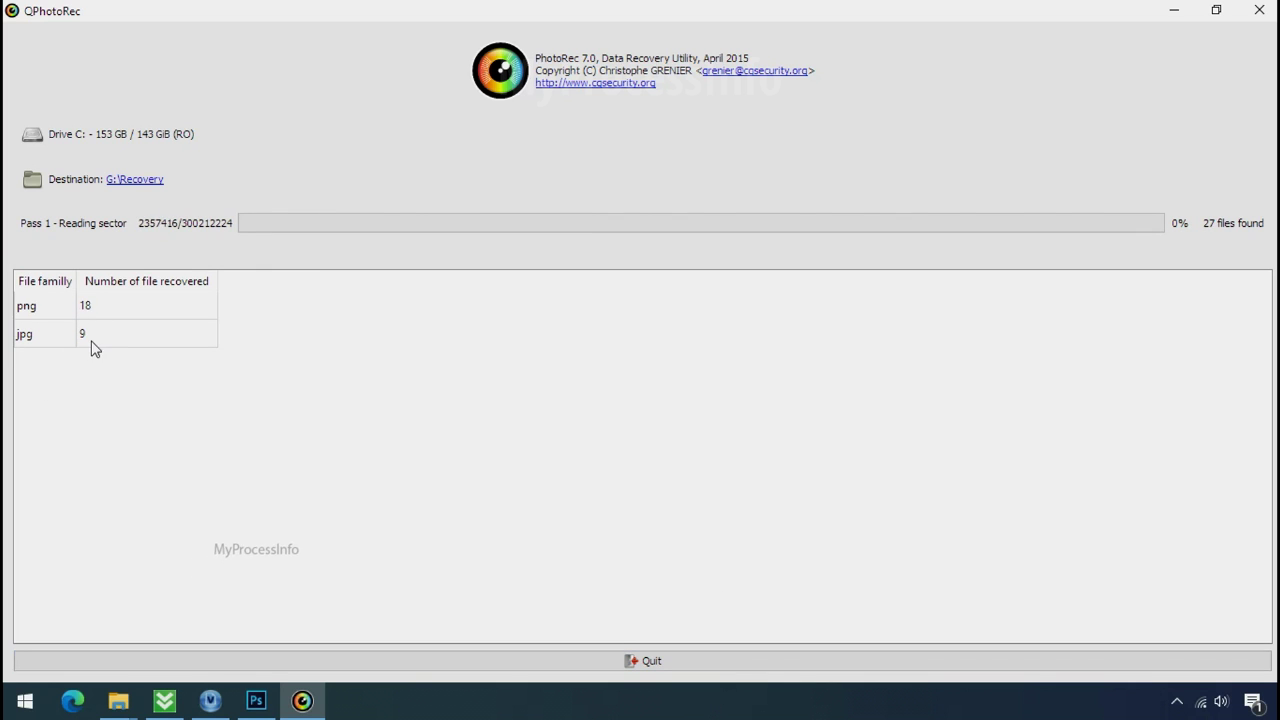
Switch to File Explorer and examine the recovered files in the recup_dir folders inside Recovery on Softwares (G:), including recup_dir.3
{"action": "left_click", "coordinate": [1216, 10]}
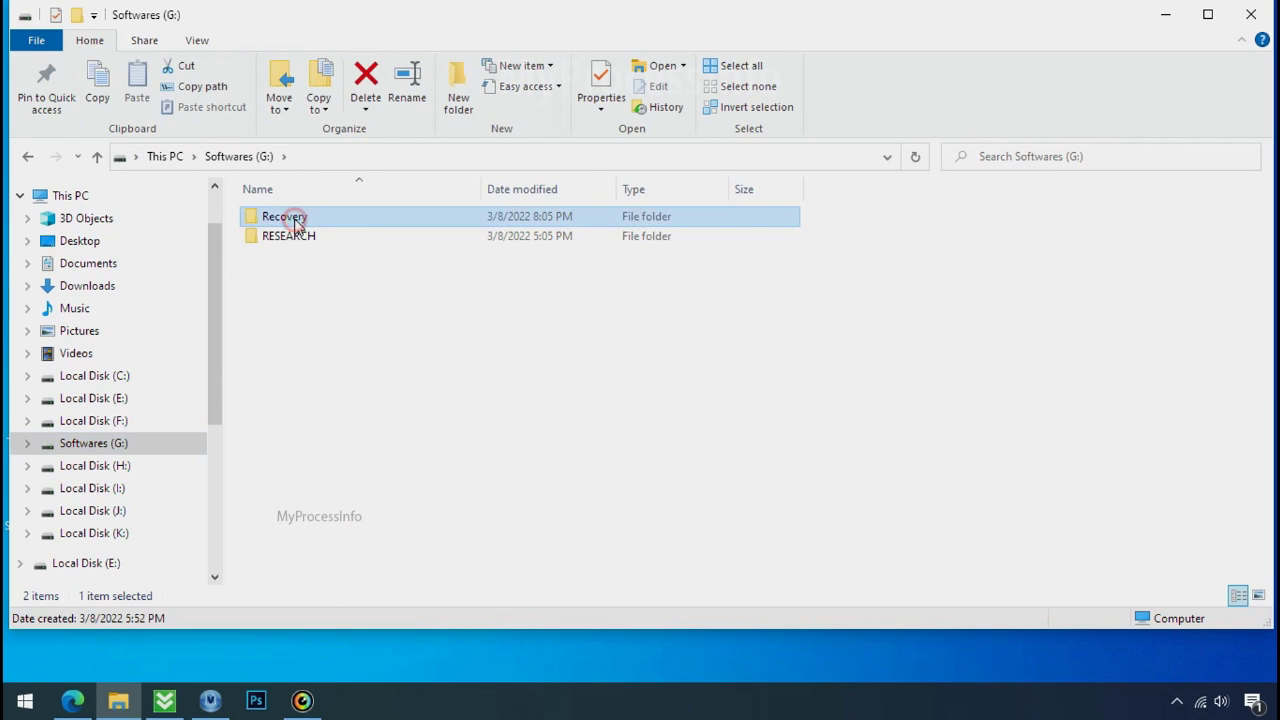
{"action": "double_click", "coordinate": [290, 218]}
{"action": "double_click", "coordinate": [300, 234]}
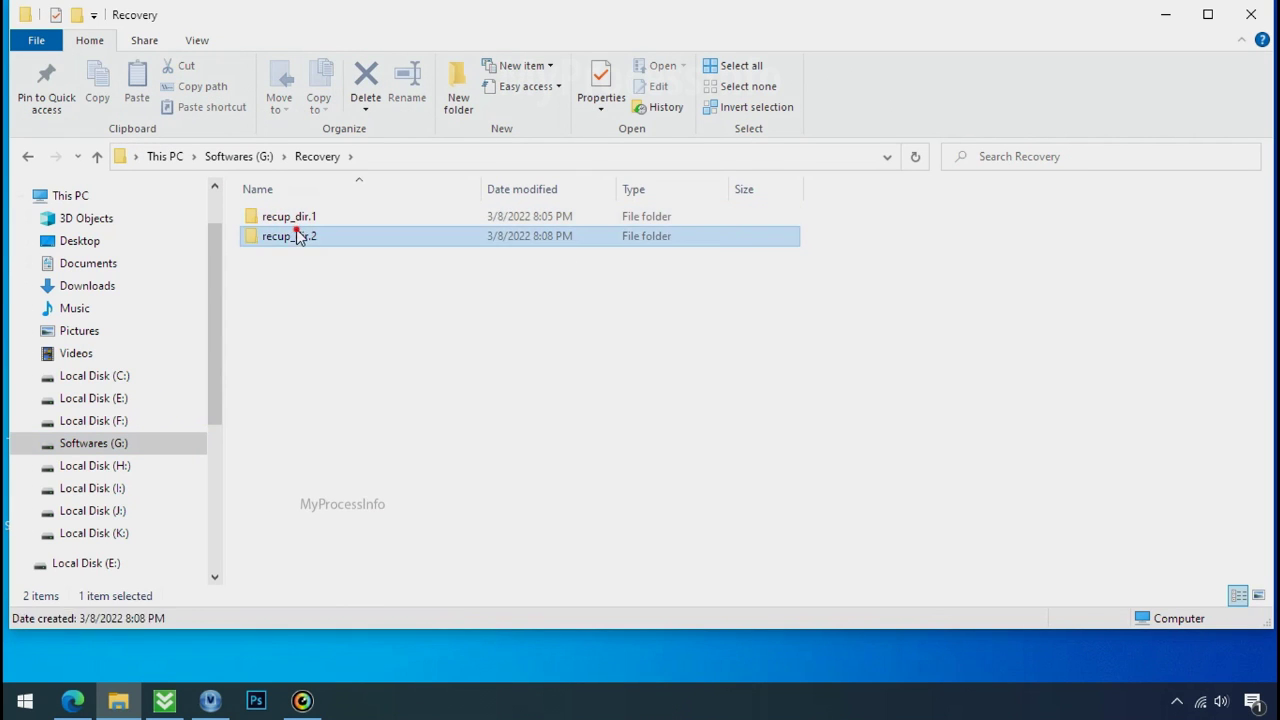
{"action": "scroll", "coordinate": [417, 315], "scroll_direction": "right", "scroll_amount": 3}
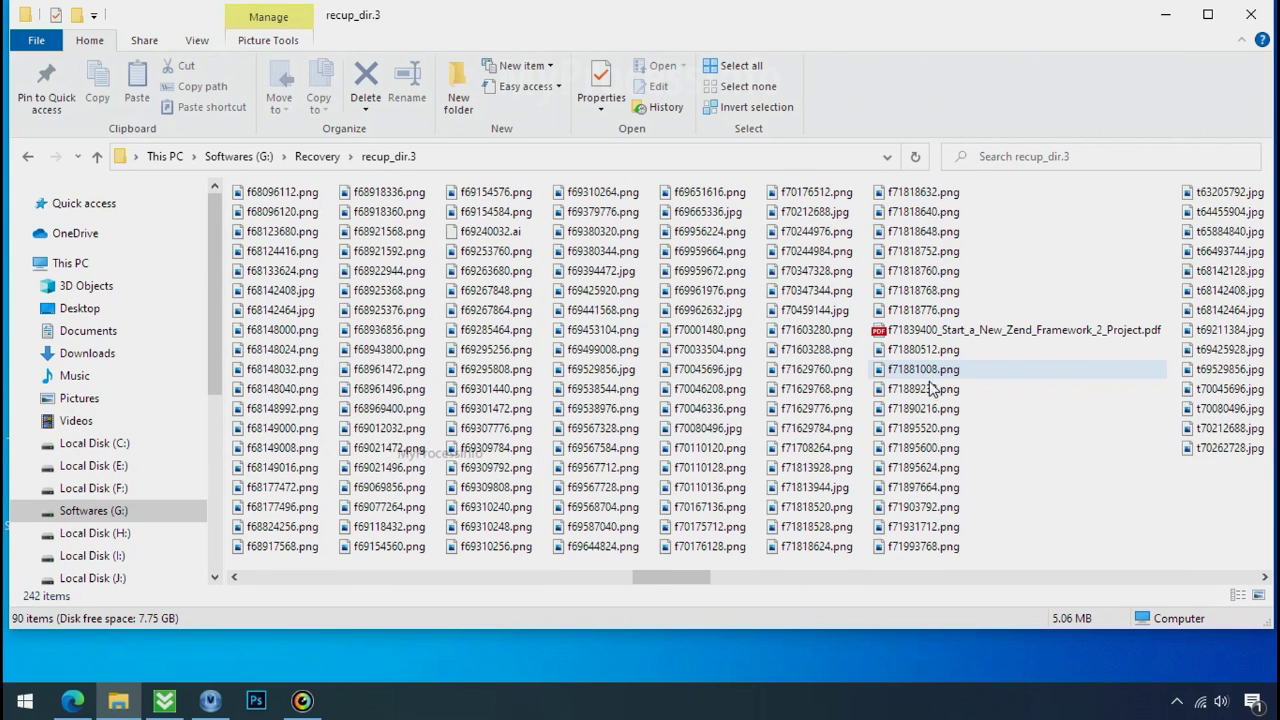
{"action": "scroll", "coordinate": [925, 408], "scroll_direction": "right", "scroll_amount": 3}
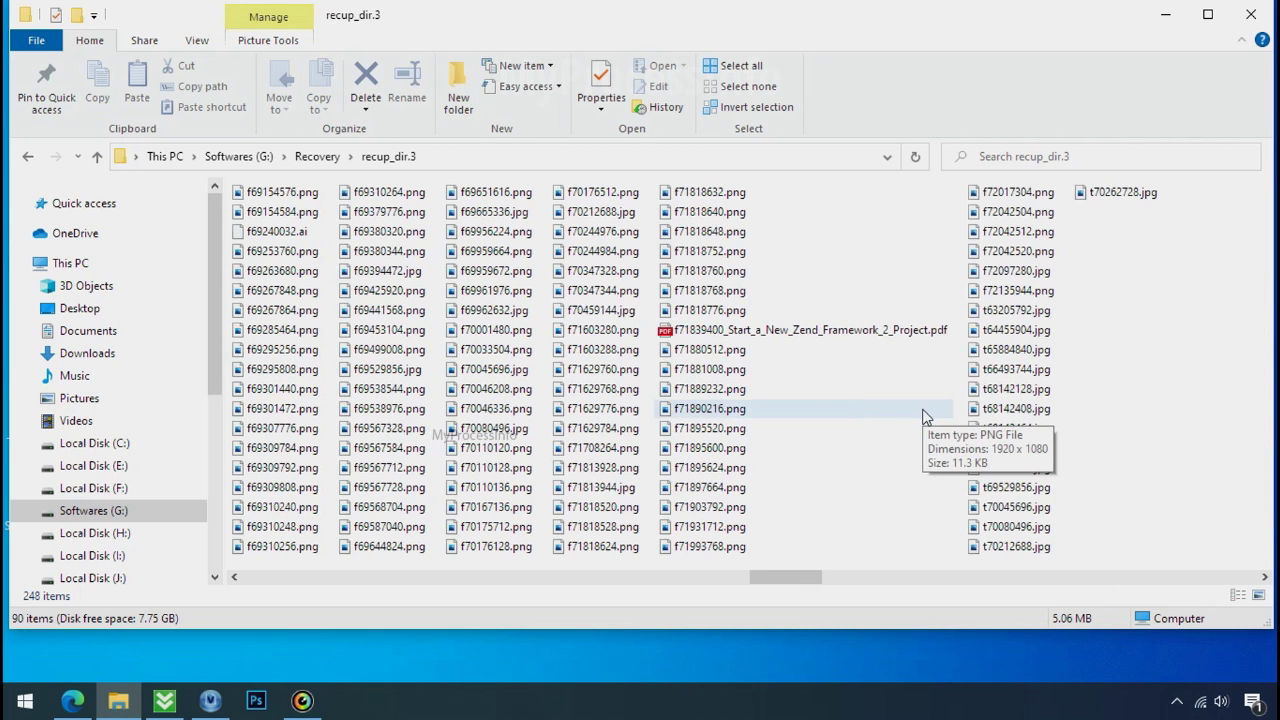
{"action": "scroll", "coordinate": [925, 412], "scroll_direction": "right", "scroll_amount": 1}
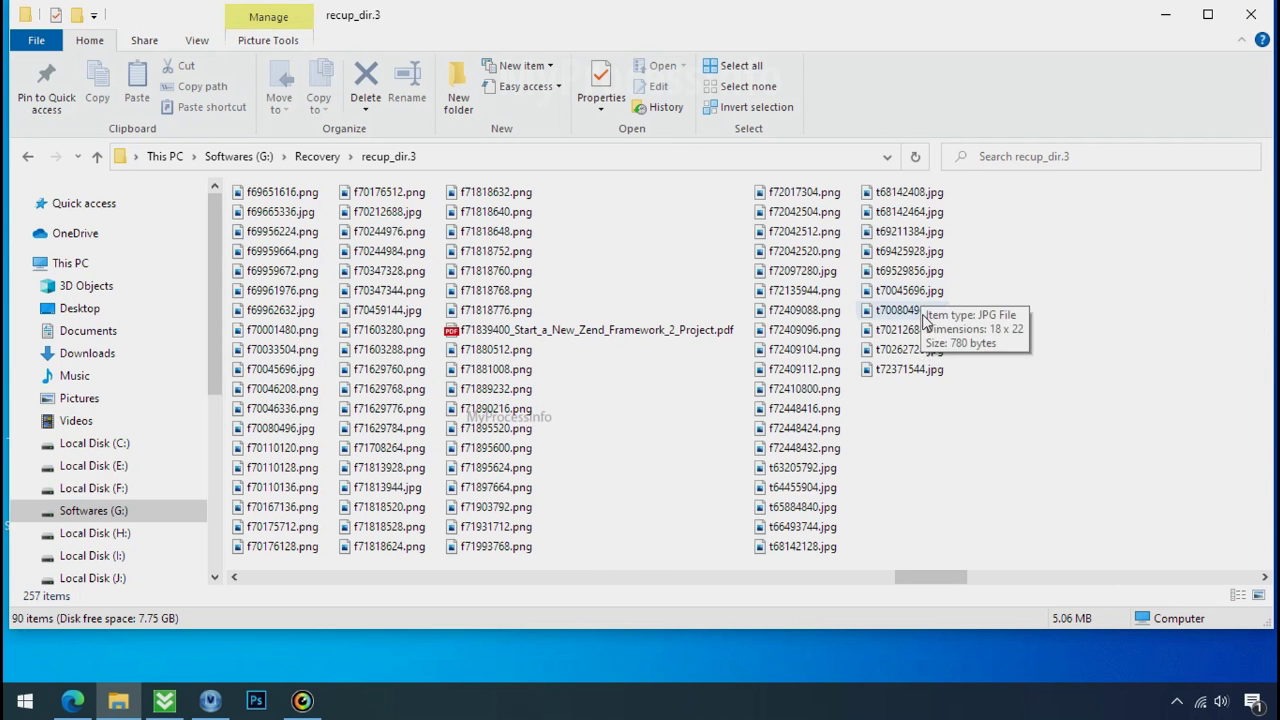
{"action": "scroll", "coordinate": [915, 430], "scroll_direction": "right", "scroll_amount": 4}
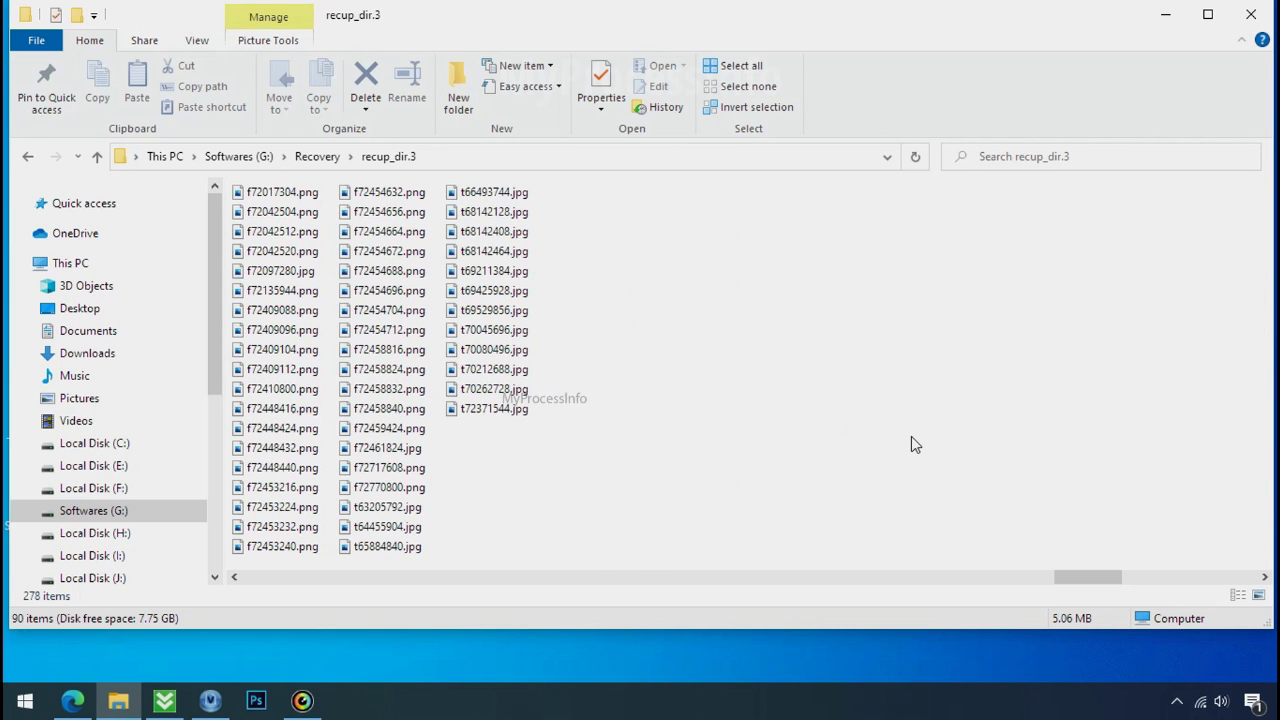